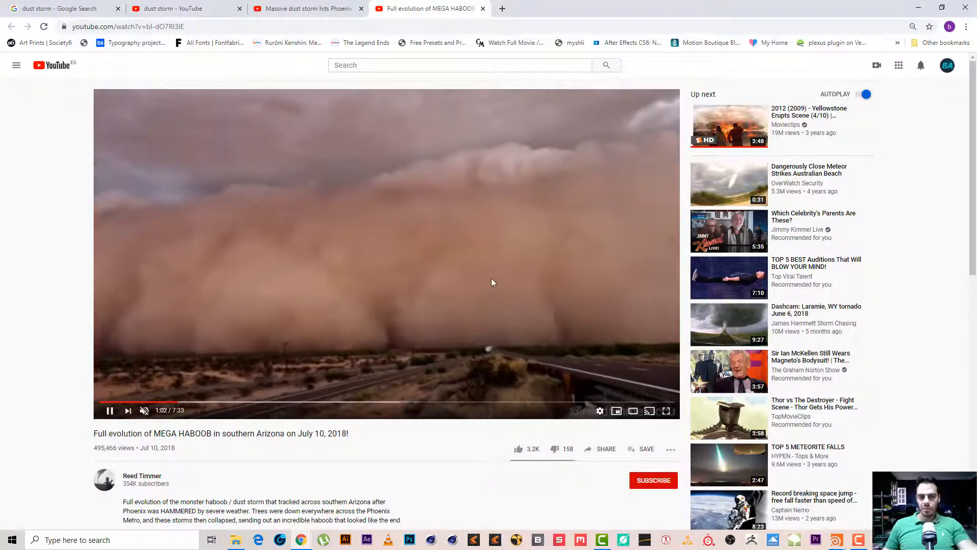
# Pause the dust storm reference video and switch from the browser to Houdini.
pyautogui.click(490, 278)
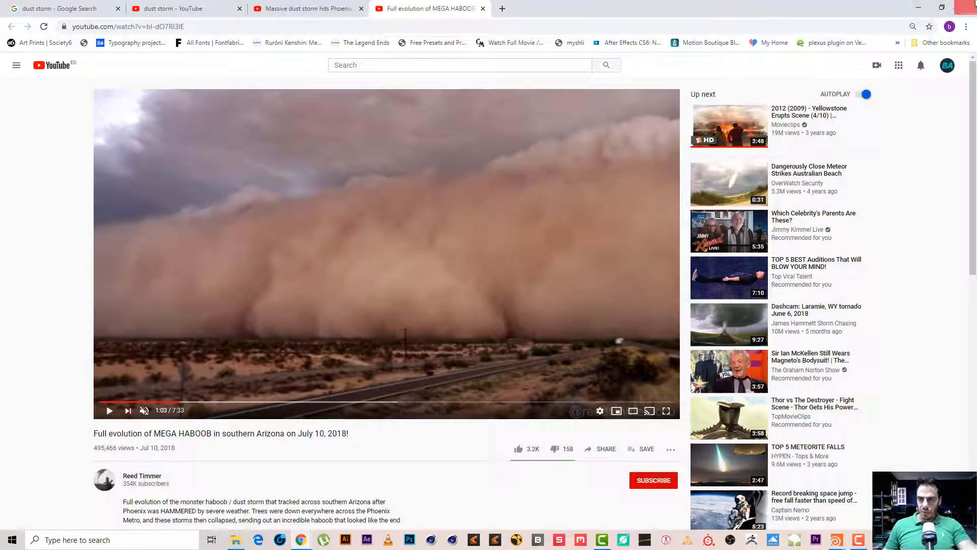
pyautogui.click(919, 8)
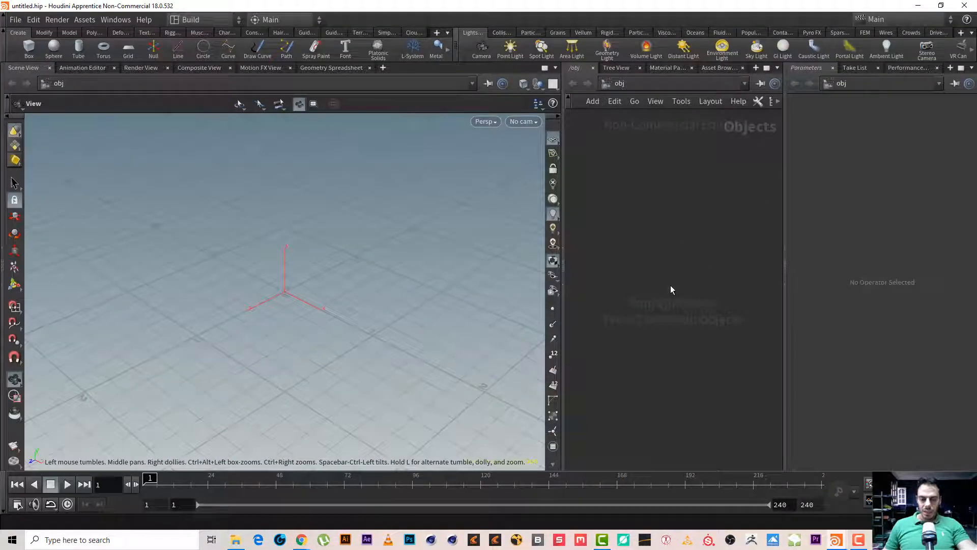
# Add a Grid object to the empty object network and position its node.
pyautogui.press('Tab')
pyautogui.write('D')
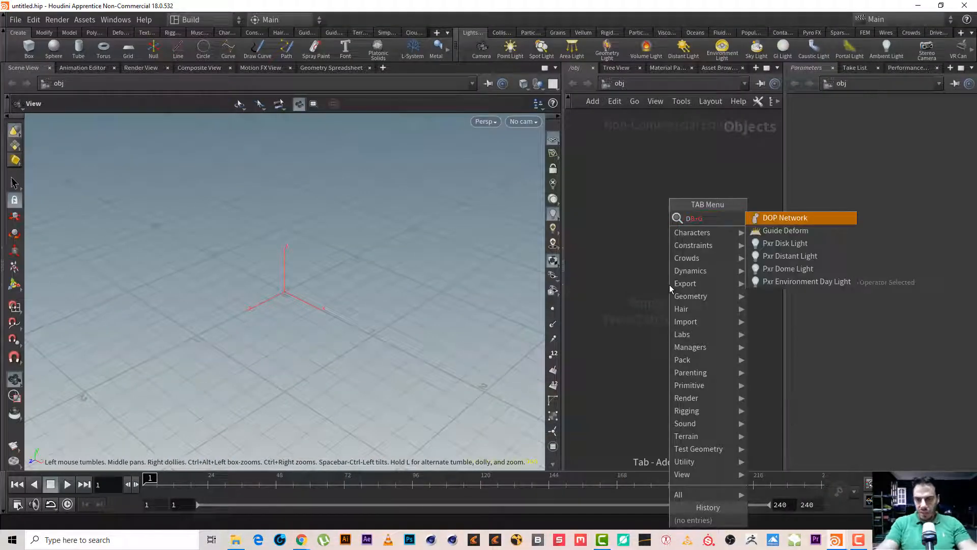
pyautogui.press('BackSpace')
pyautogui.write('D')
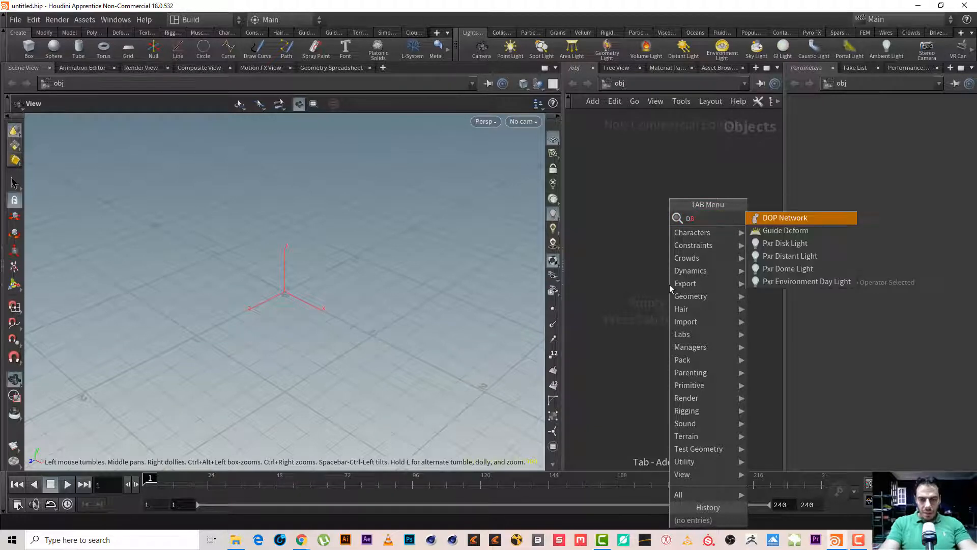
pyautogui.press('BackSpace')
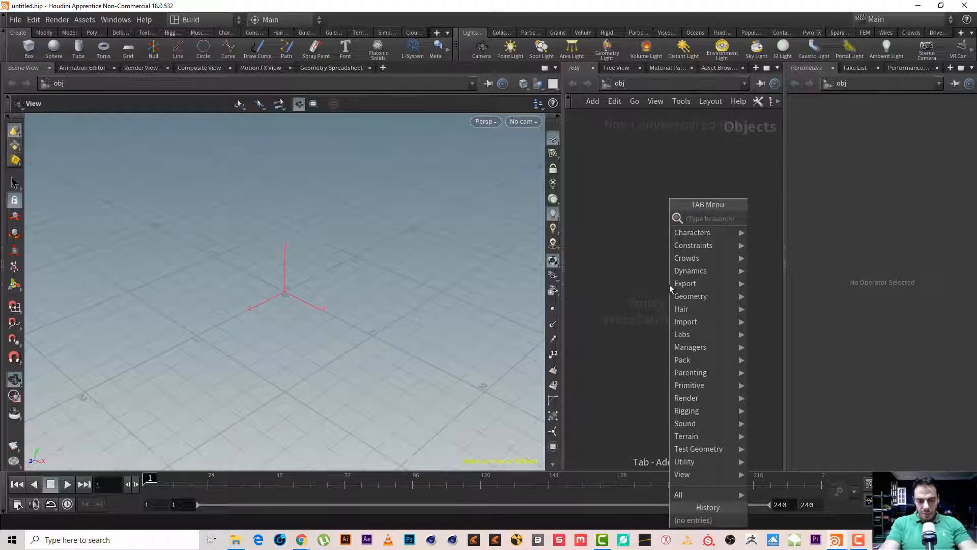
pyautogui.write('grid')
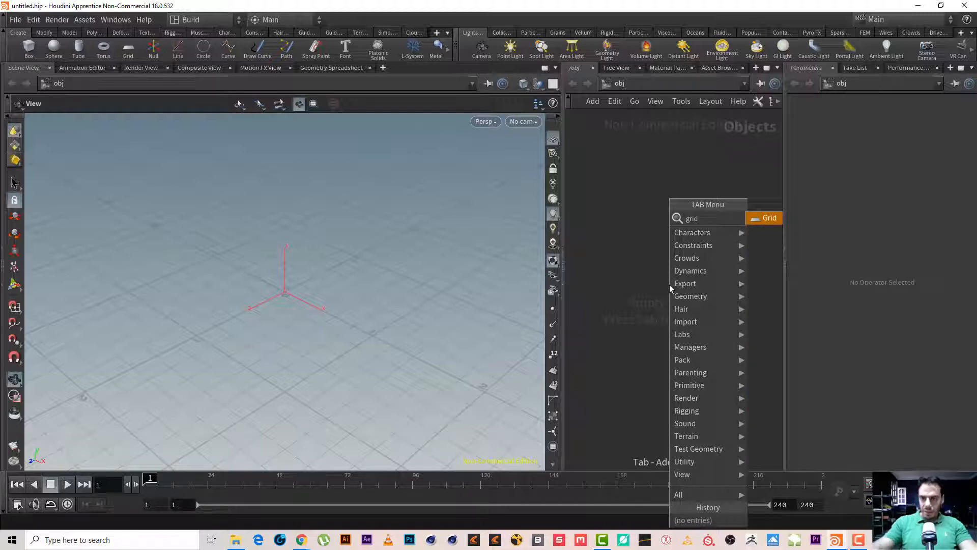
pyautogui.press('Return')
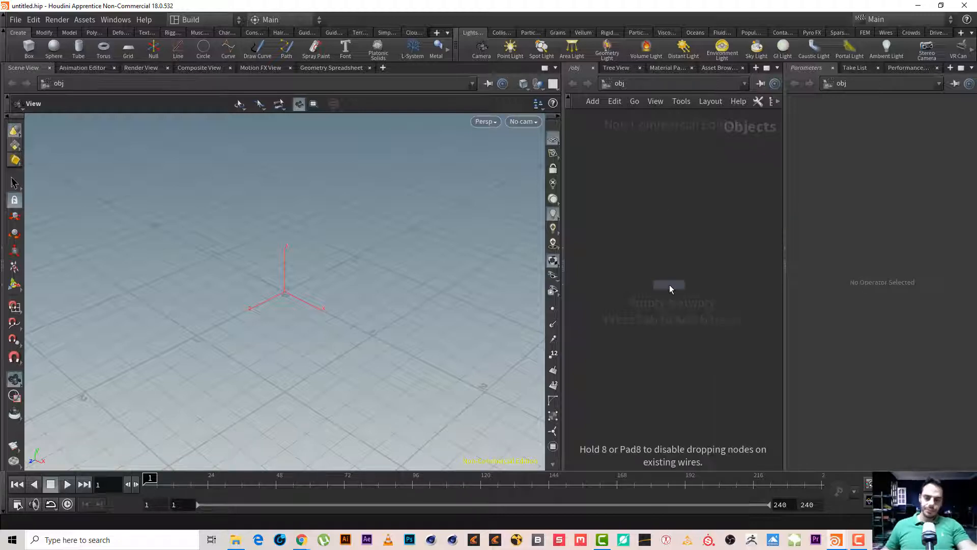
pyautogui.click(670, 285)
pyautogui.moveTo(670, 285); pyautogui.dragTo(660, 242)
pyautogui.moveTo(308, 240); pyautogui.dragTo(285, 265)
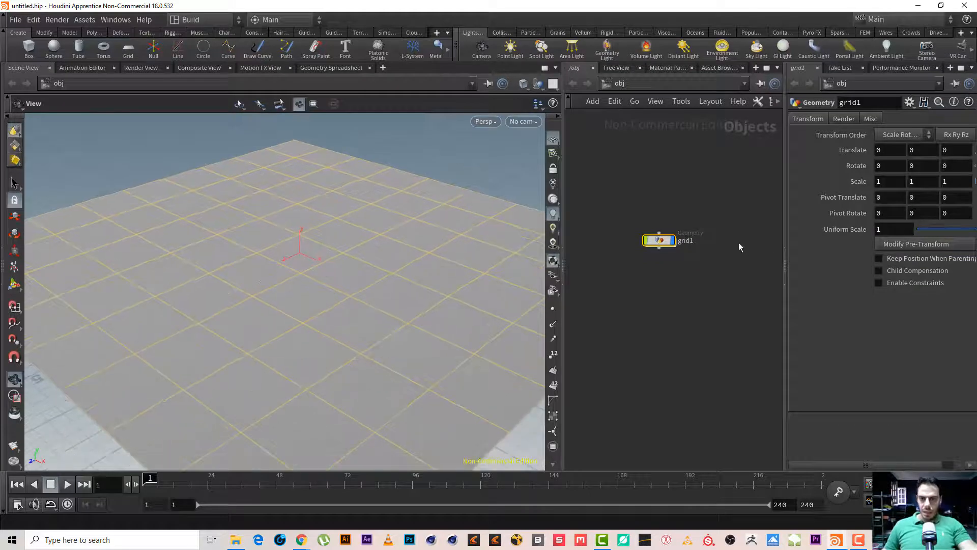
# Inside the grid object, orient the grid to the YZ Plane and set its second size value to 5.
pyautogui.doubleClick(660, 240)
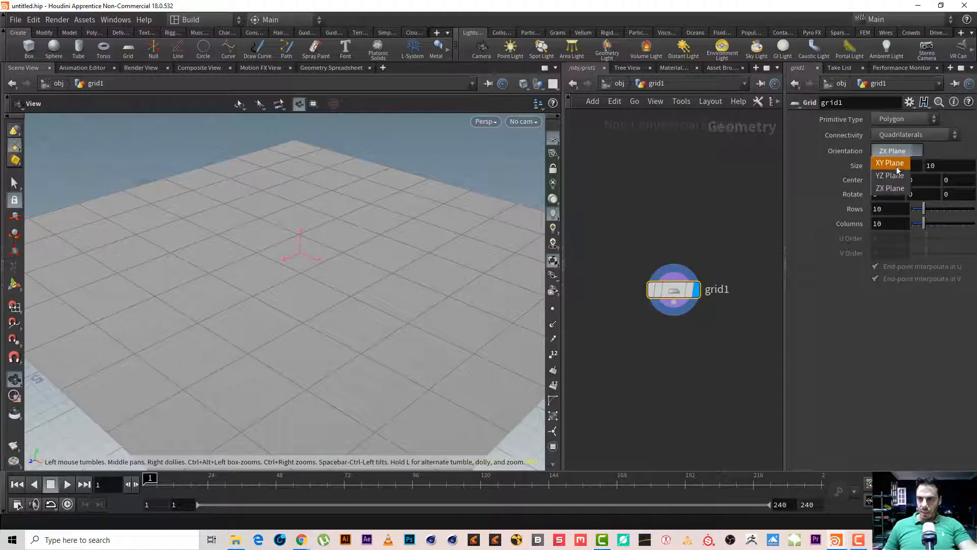
pyautogui.click(890, 176)
pyautogui.moveTo(349, 284); pyautogui.dragTo(314, 297, button='right')
pyautogui.moveTo(314, 296); pyautogui.dragTo(285, 300)
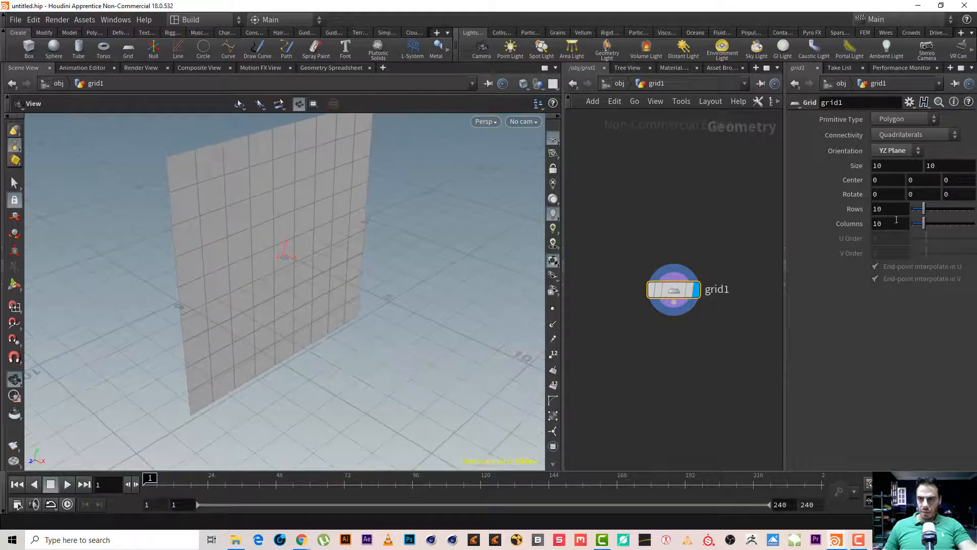
pyautogui.click(934, 165)
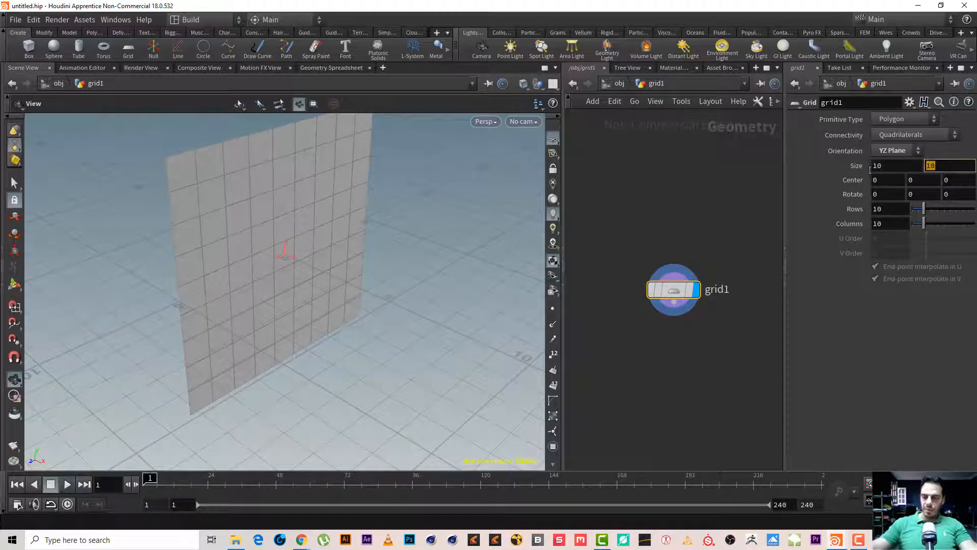
pyautogui.write('5')
pyautogui.press('Return')
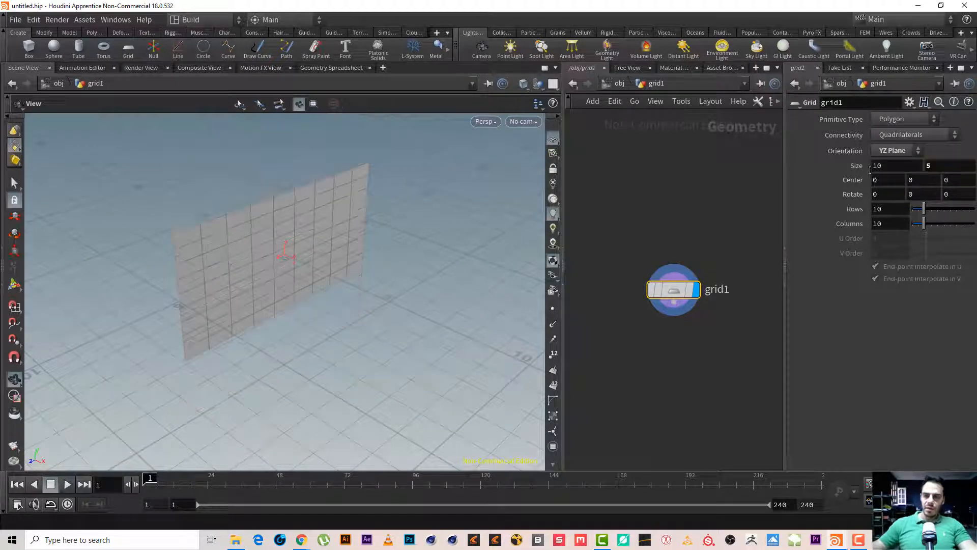
# Link the grid's Center Y to its second size value with the expression ch("sizey")/2.
pyautogui.rightClick(941, 171)
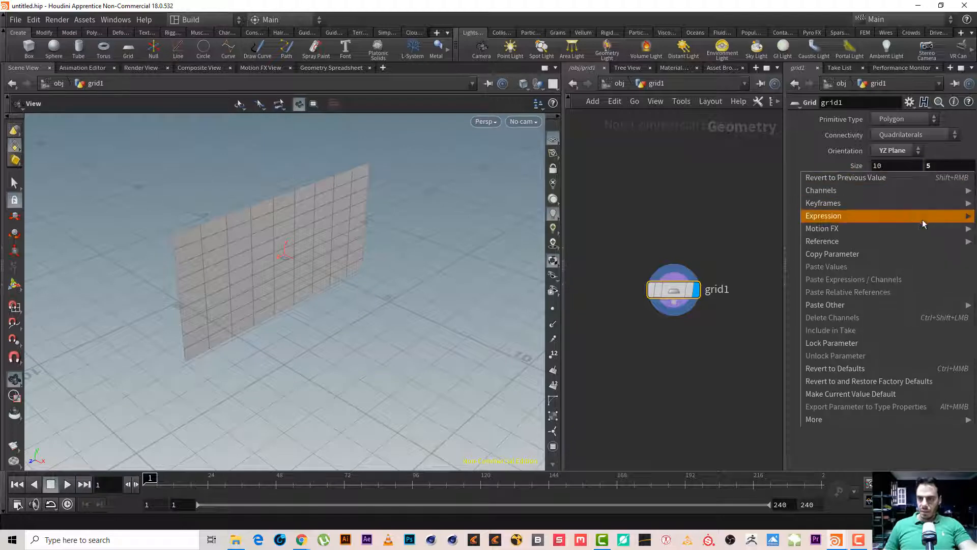
pyautogui.click(903, 254)
pyautogui.rightClick(911, 181)
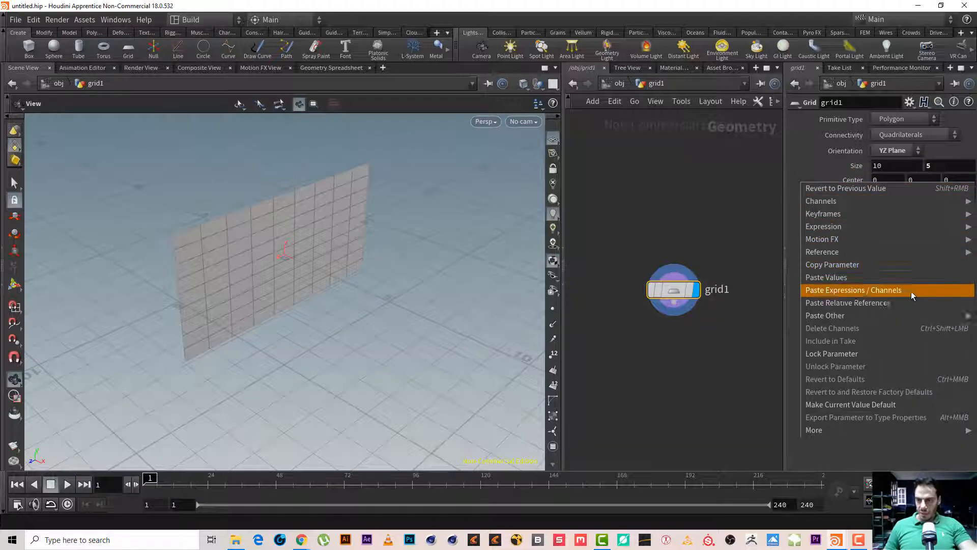
pyautogui.click(905, 303)
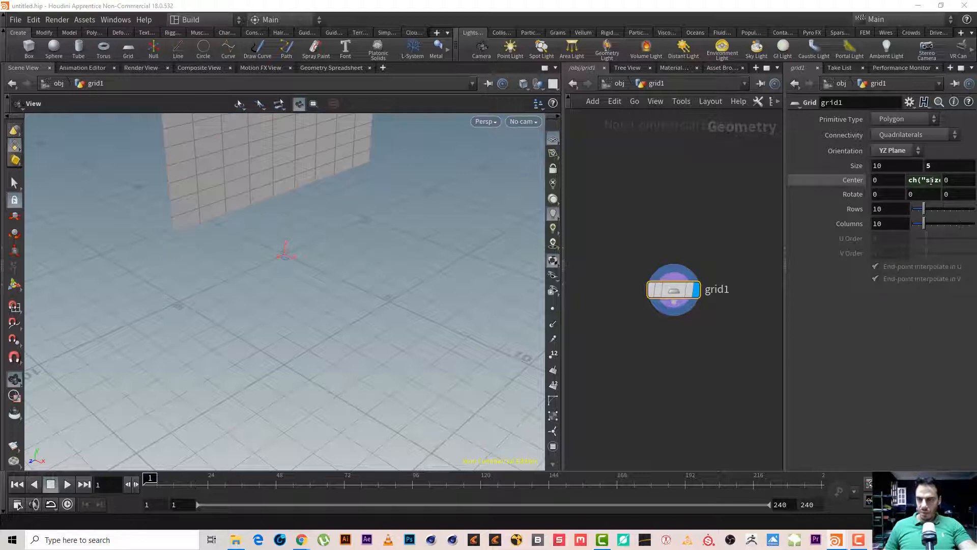
pyautogui.click(945, 182)
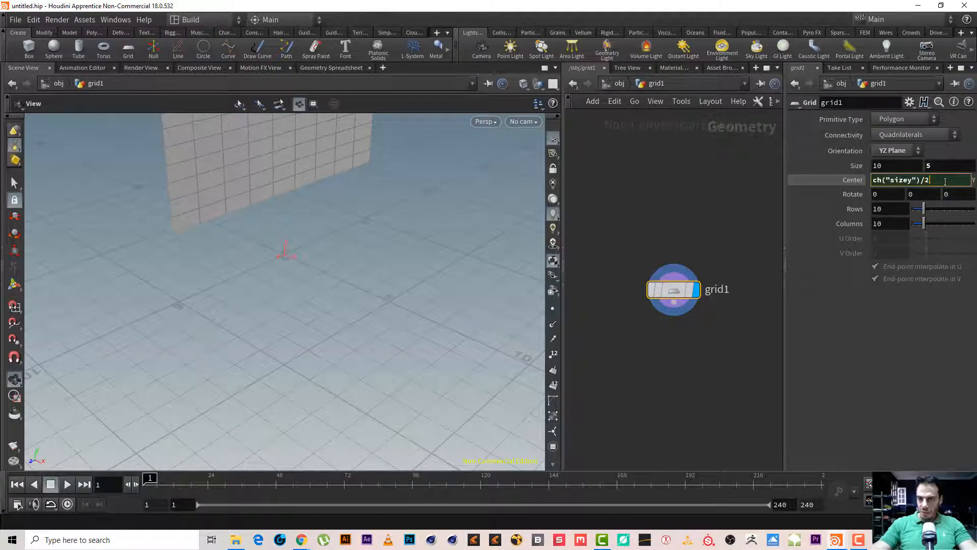
pyautogui.press('Return')
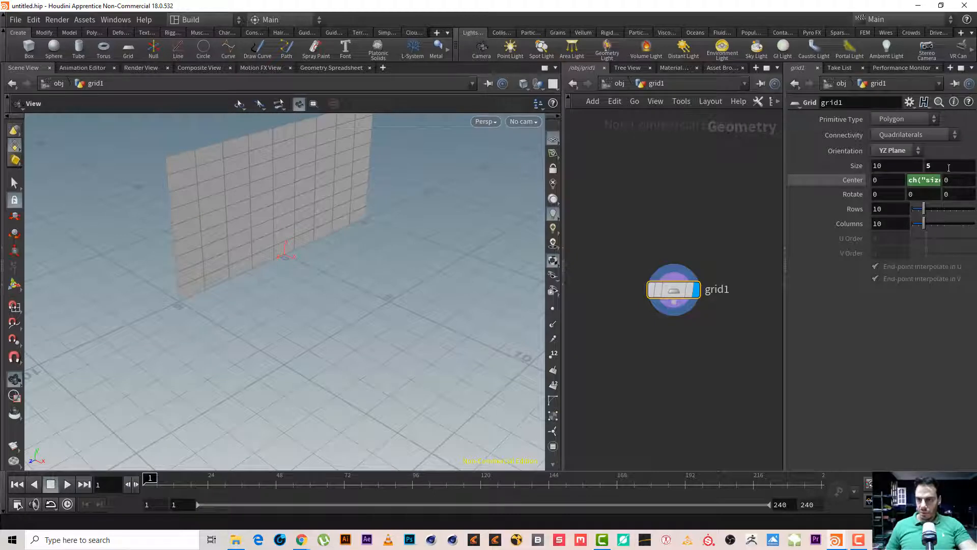
# Drive the grid's Rows from its second size value with the expression ch("sizey")*10.
pyautogui.rightClick(949, 168)
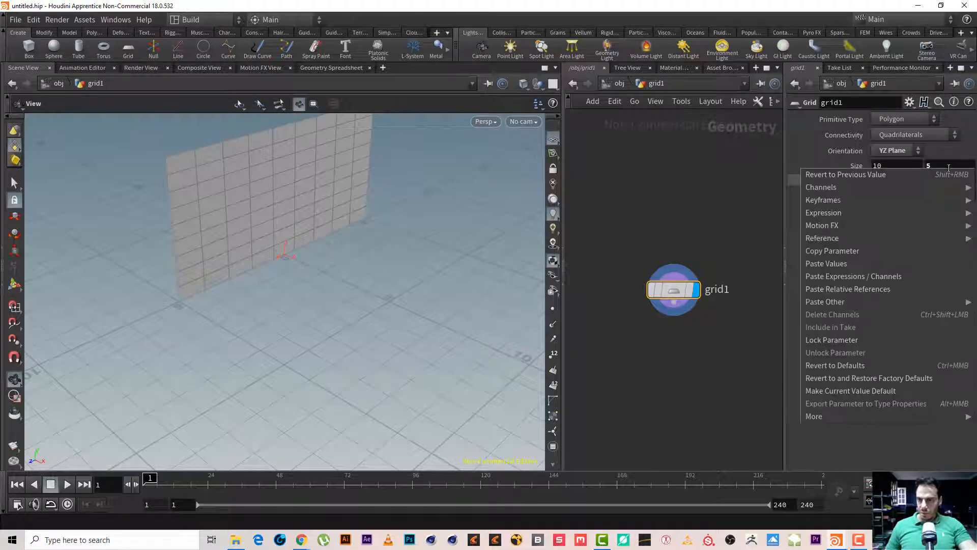
pyautogui.click(930, 254)
pyautogui.rightClick(897, 211)
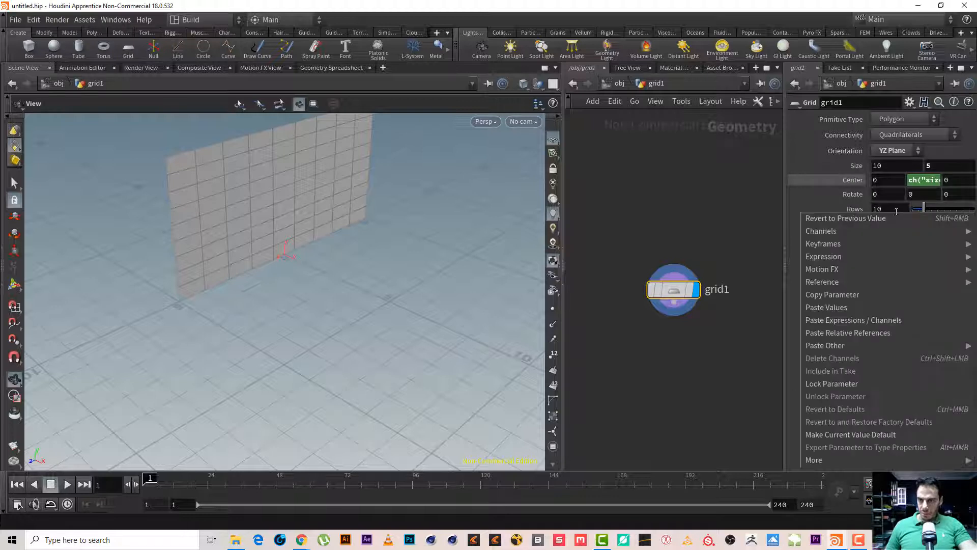
pyautogui.click(905, 333)
pyautogui.click(932, 207)
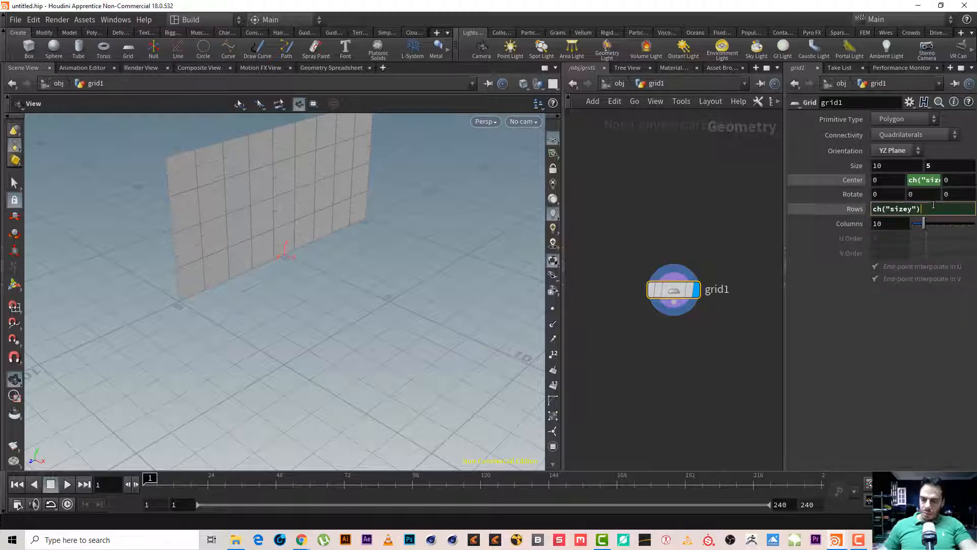
pyautogui.write('*10')
pyautogui.press('Return')
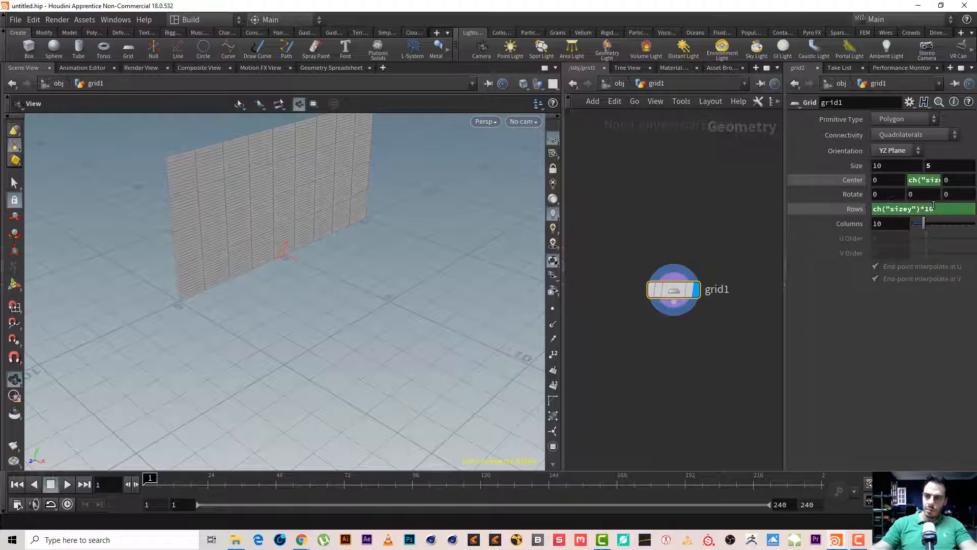
# Drive the grid's Columns from its first size value with the expression ch("sizex")*10.
pyautogui.rightClick(890, 170)
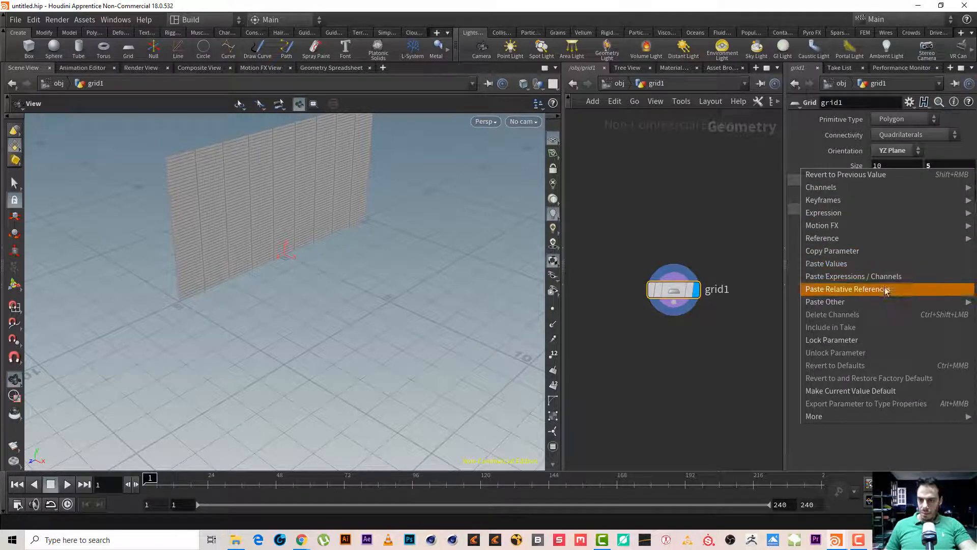
pyautogui.click(886, 251)
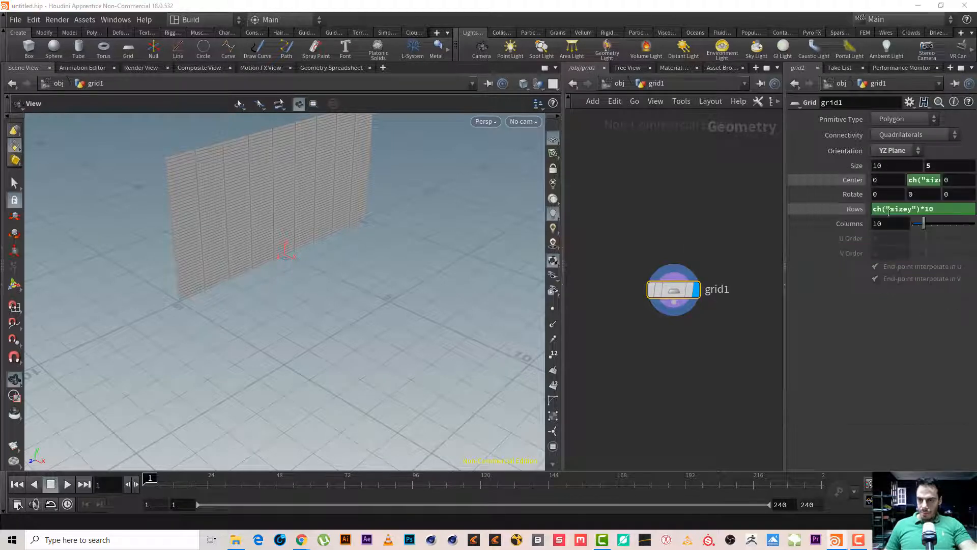
pyautogui.rightClick(891, 223)
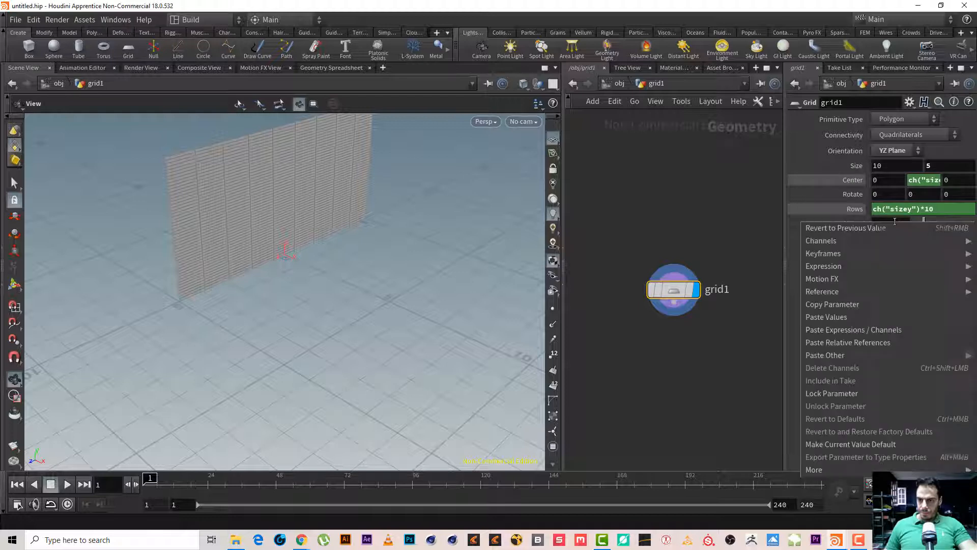
pyautogui.click(906, 342)
pyautogui.click(938, 220)
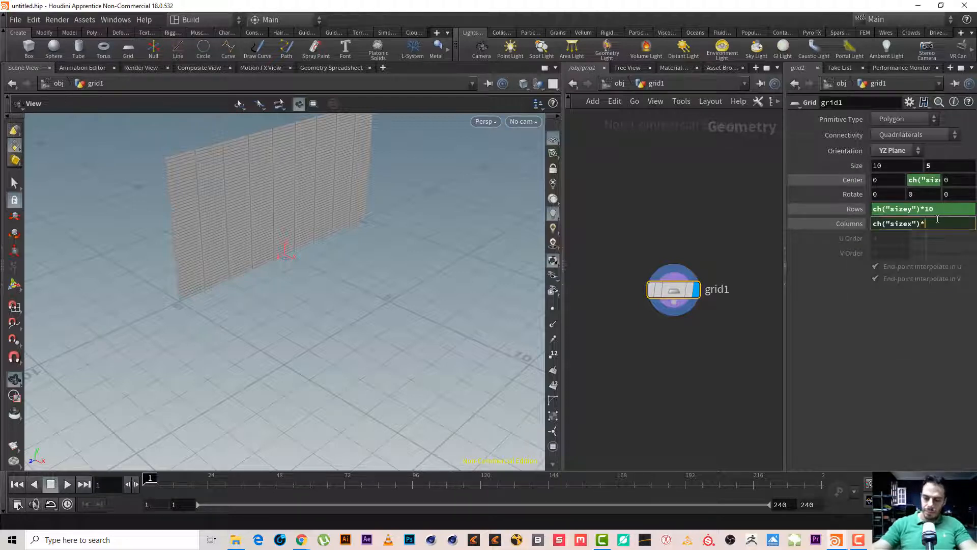
pyautogui.press('Return')
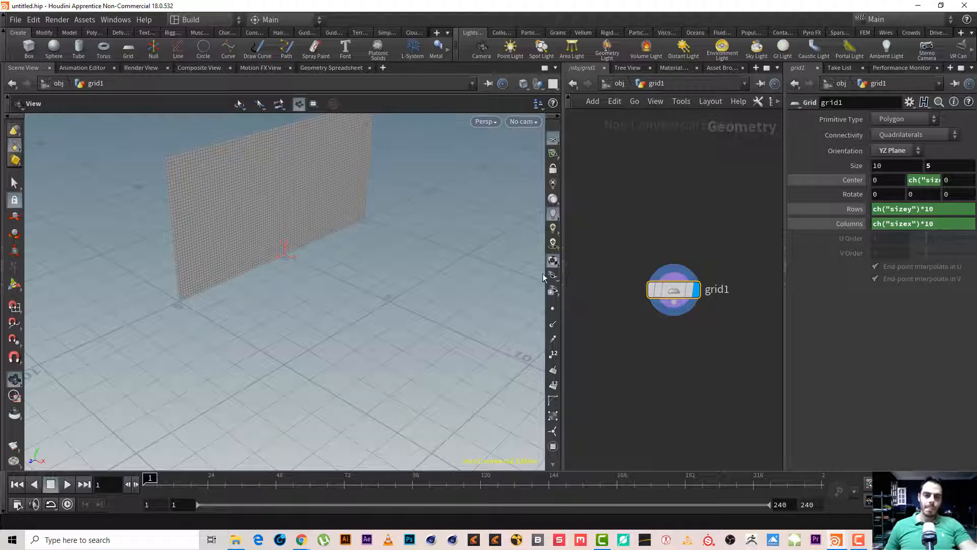
# Add a Mountain node connected below the grid node and display its result.
pyautogui.moveTo(230, 221); pyautogui.dragTo(148, 279, button='middle')
pyautogui.moveTo(695, 356); pyautogui.dragTo(677, 271, button='middle')
pyautogui.click(653, 218)
pyautogui.press('Tab')
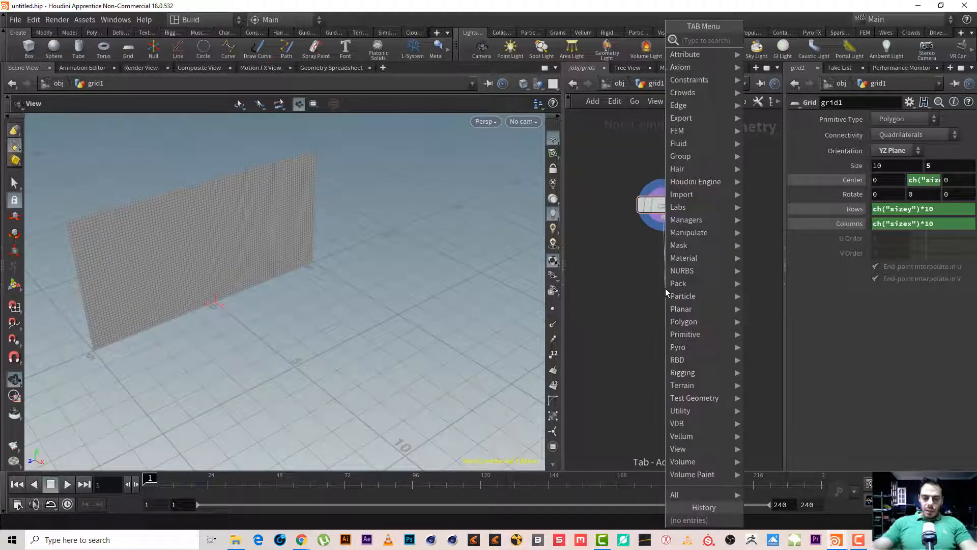
pyautogui.write('no')
pyautogui.press('Escape')
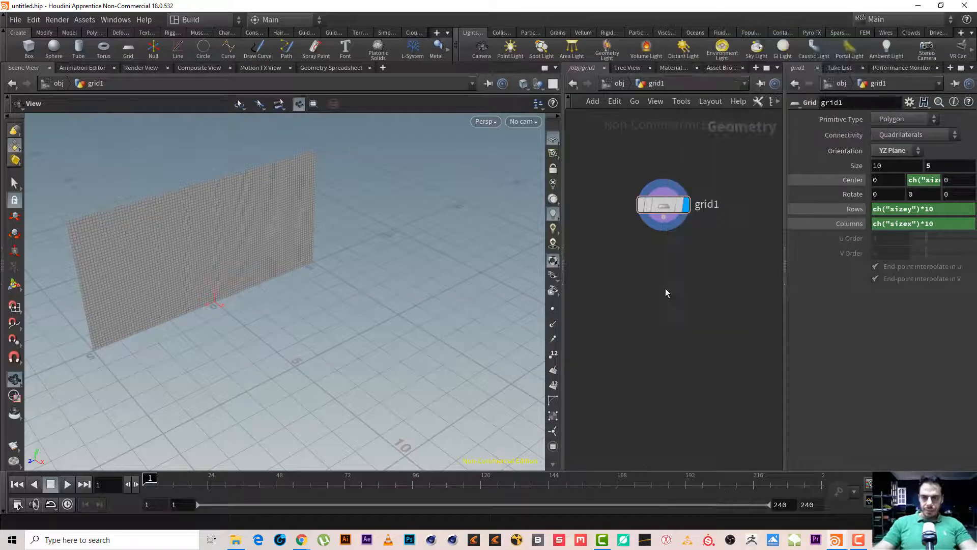
pyautogui.click(664, 288)
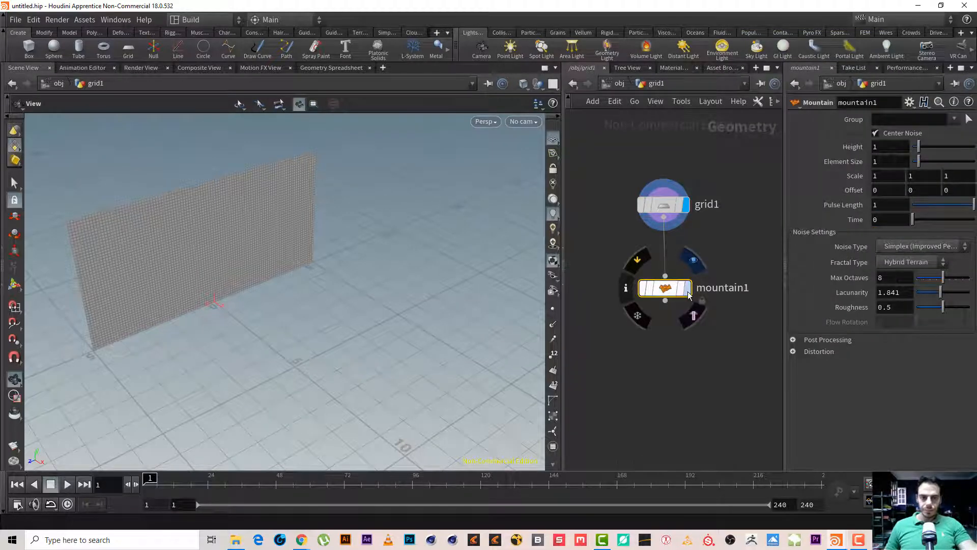
pyautogui.moveTo(244, 257); pyautogui.dragTo(408, 277)
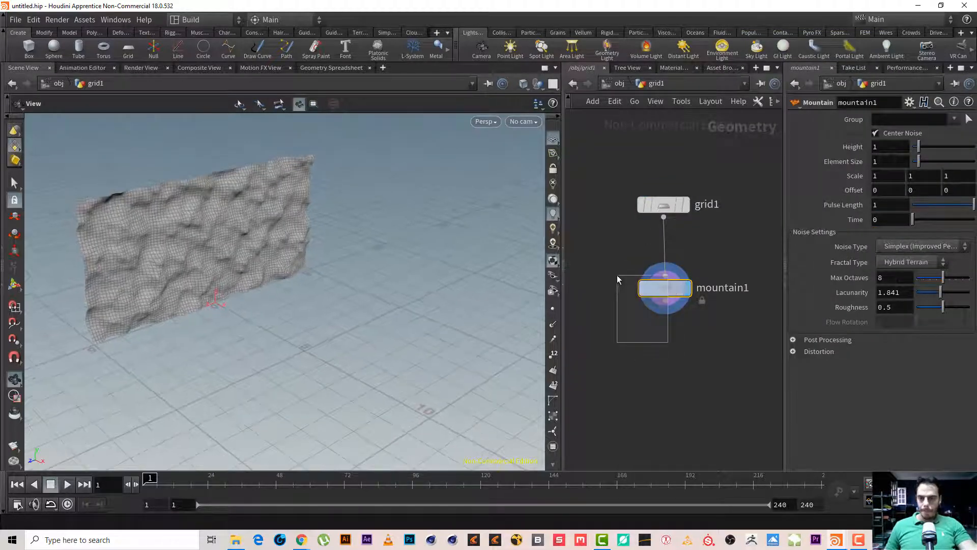
# Set the Mountain node's Height to 10 and Element Size to 10.
pyautogui.click(894, 145)
pyautogui.write('0')
pyautogui.press('Tab')
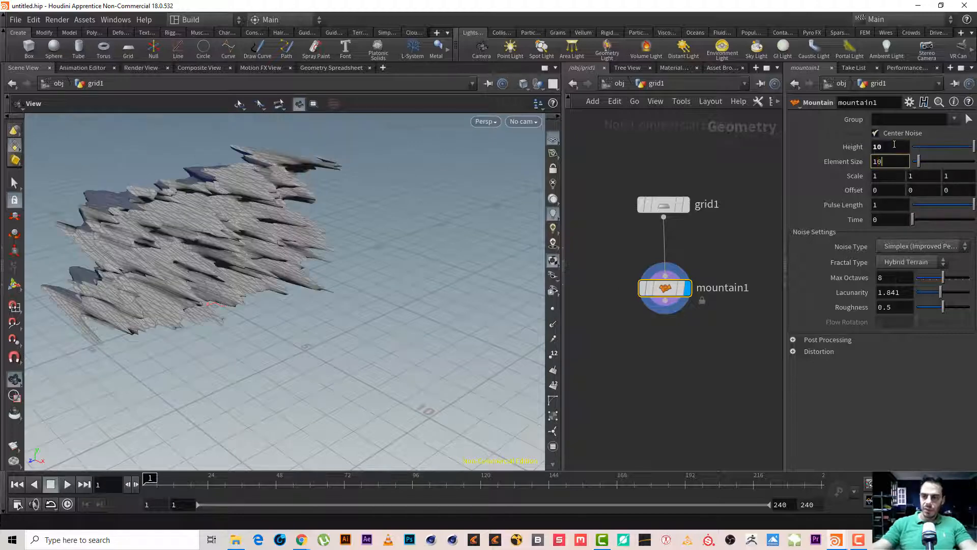
pyautogui.write('10')
pyautogui.press('Return')
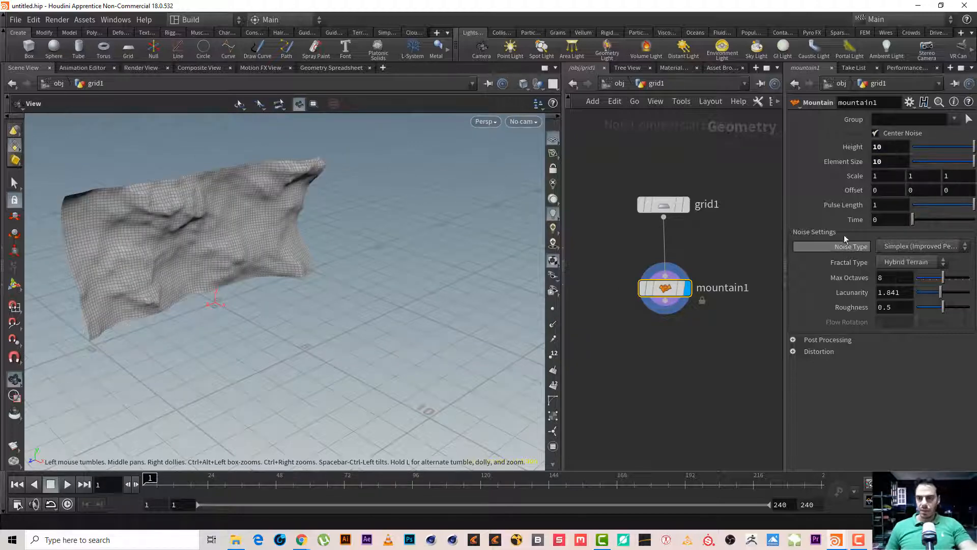
# Animate the Mountain node's Time with the expression $T/50 and play the animation.
pyautogui.moveTo(883, 220); pyautogui.dragTo(811, 212)
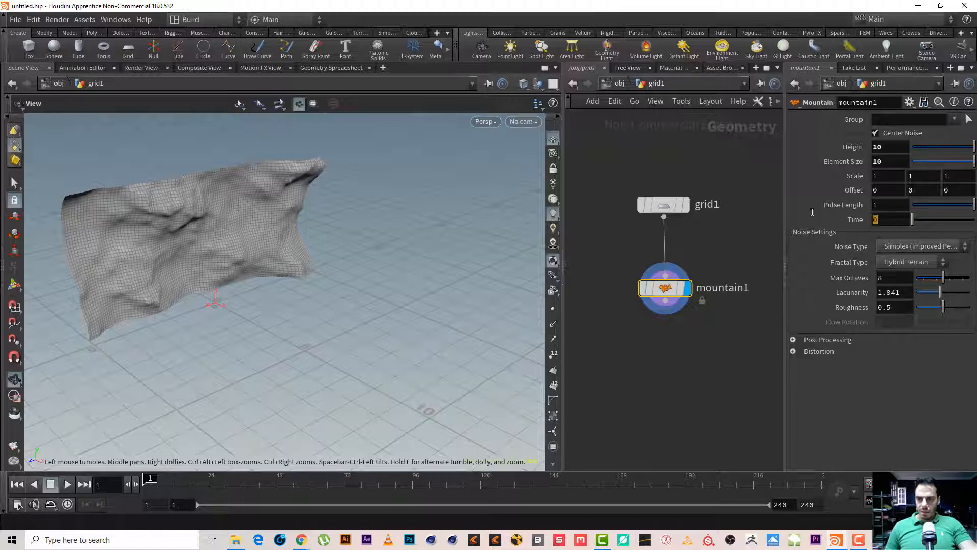
pyautogui.write('$T')
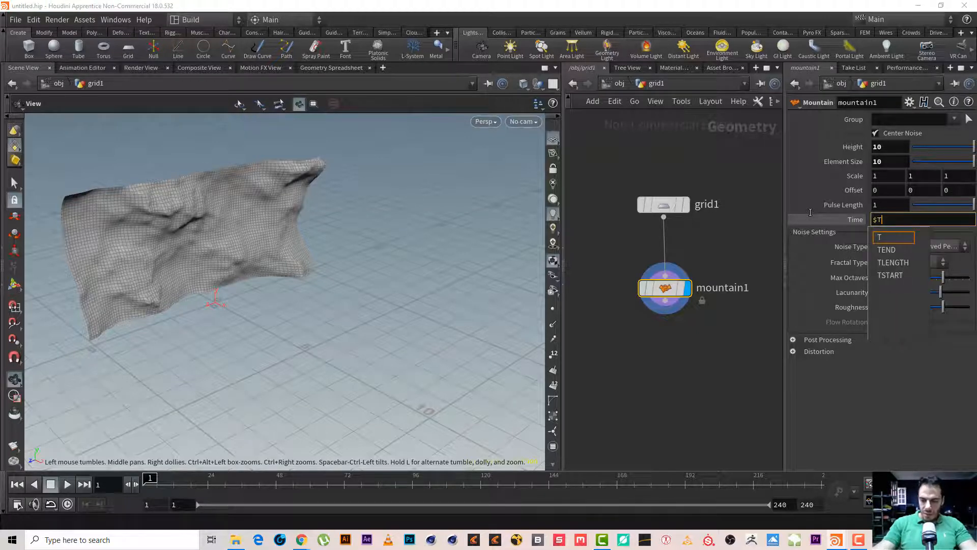
pyautogui.write('/')
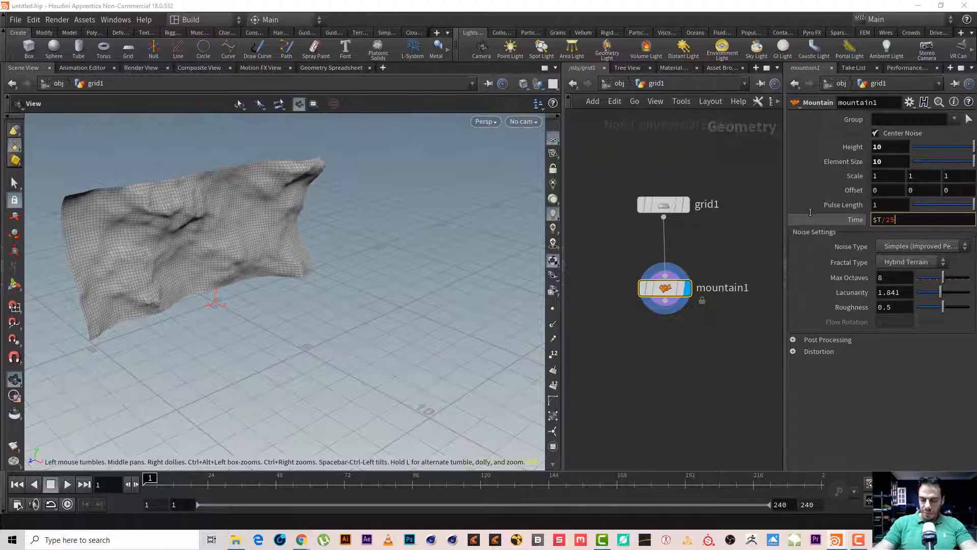
pyautogui.write('50')
pyautogui.press('Return')
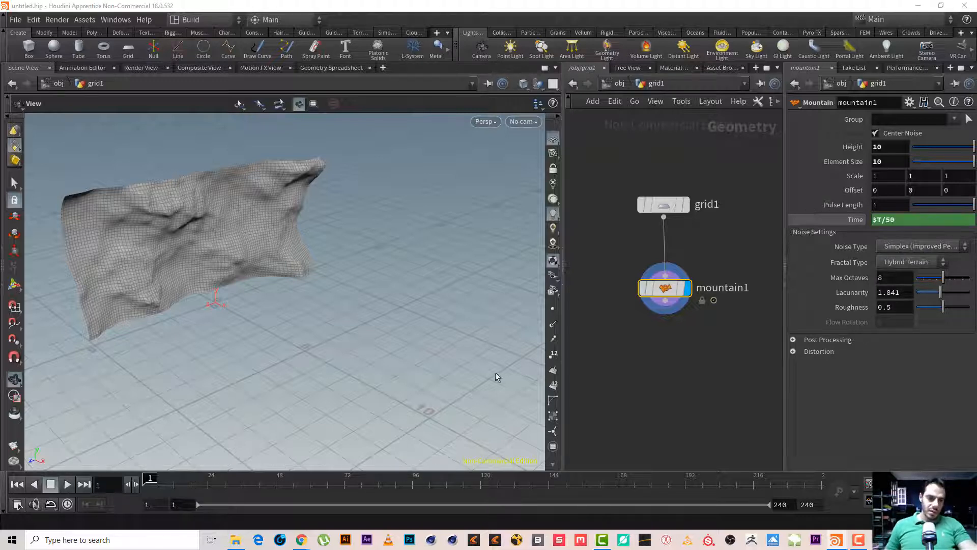
pyautogui.click(62, 487)
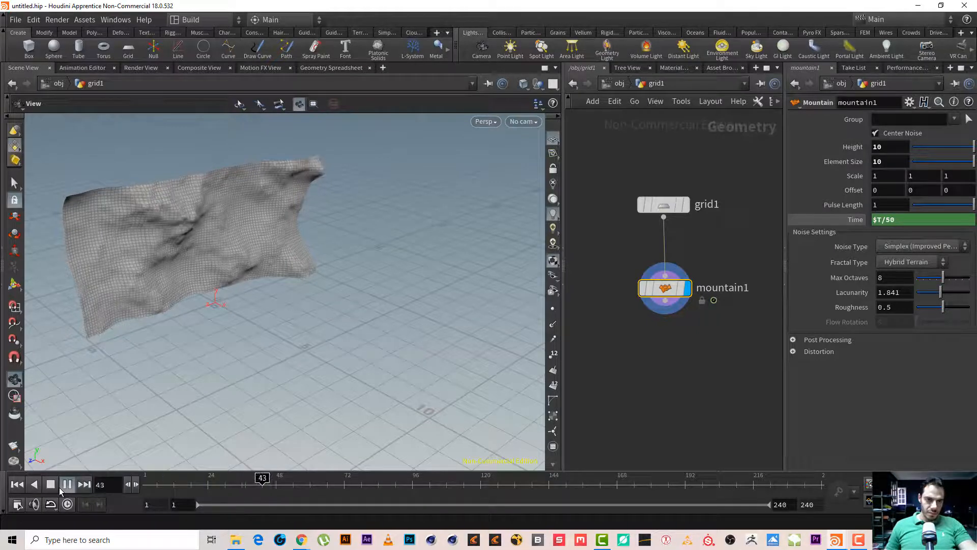
# Add a Transform node connected below mountain1 and display its result.
pyautogui.click(665, 300)
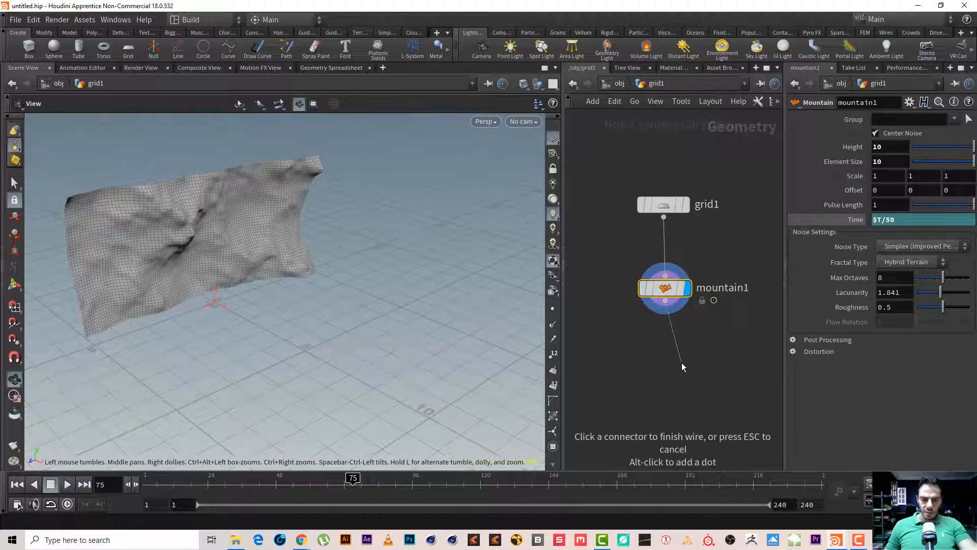
pyautogui.press('Tab')
pyautogui.write('TRAN')
pyautogui.press('BackSpace')
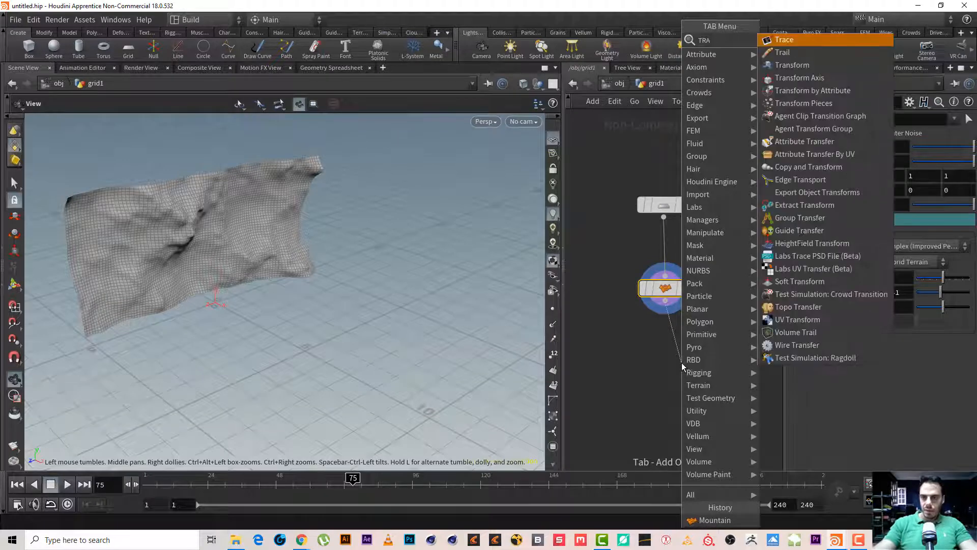
pyautogui.press('Escape')
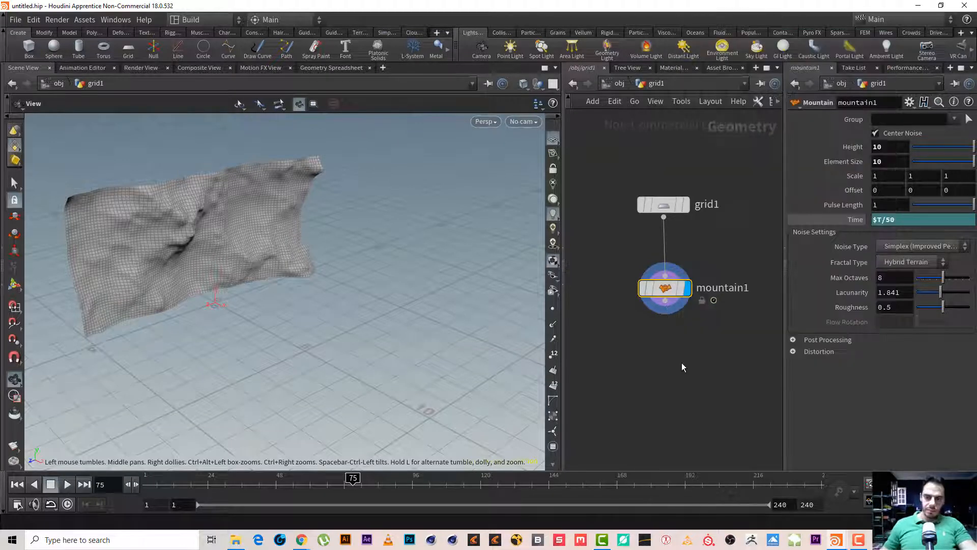
pyautogui.click(682, 364)
pyautogui.moveTo(682, 365); pyautogui.dragTo(665, 360)
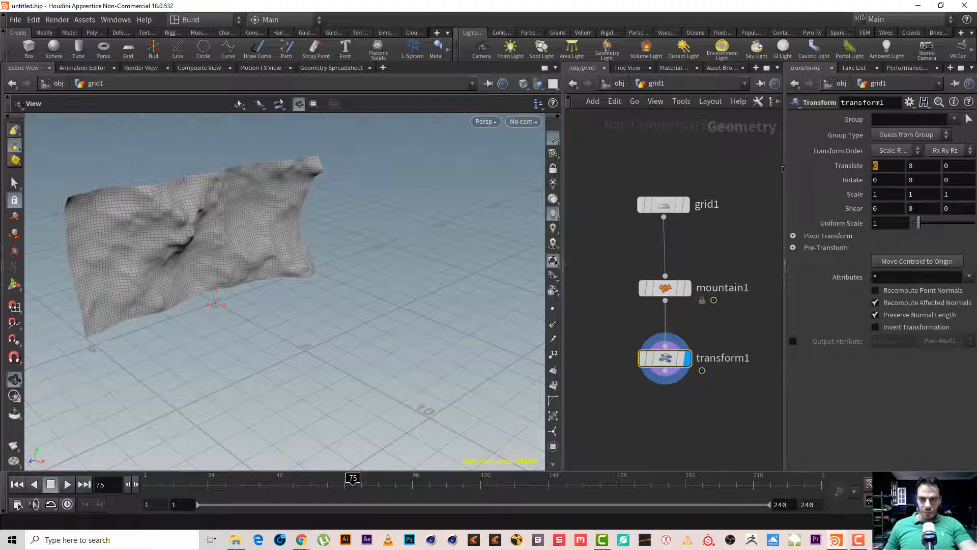
# Drive the Transform node's X Translate with the expression $T/50 and play the animation to check the movement.
pyautogui.write('$T')
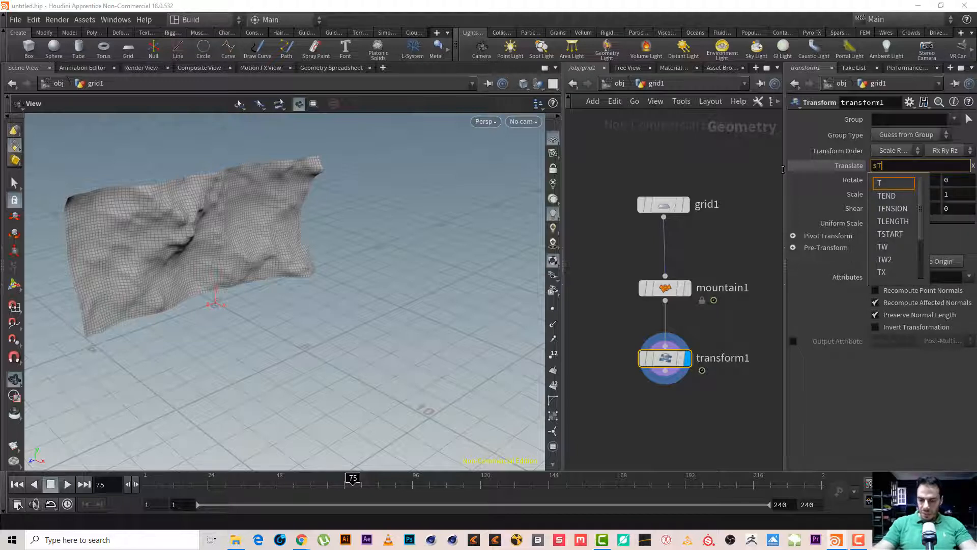
pyautogui.write('/')
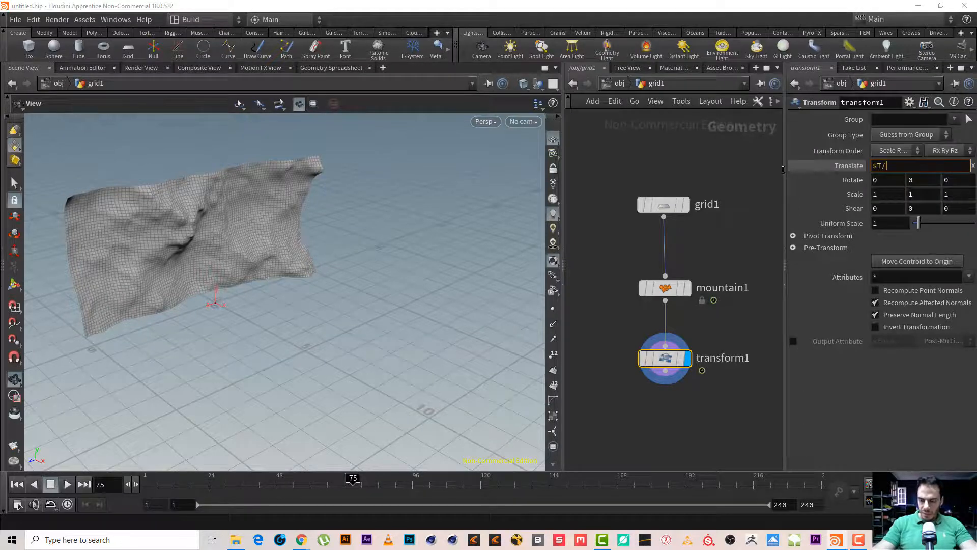
pyautogui.write('50')
pyautogui.press('Return')
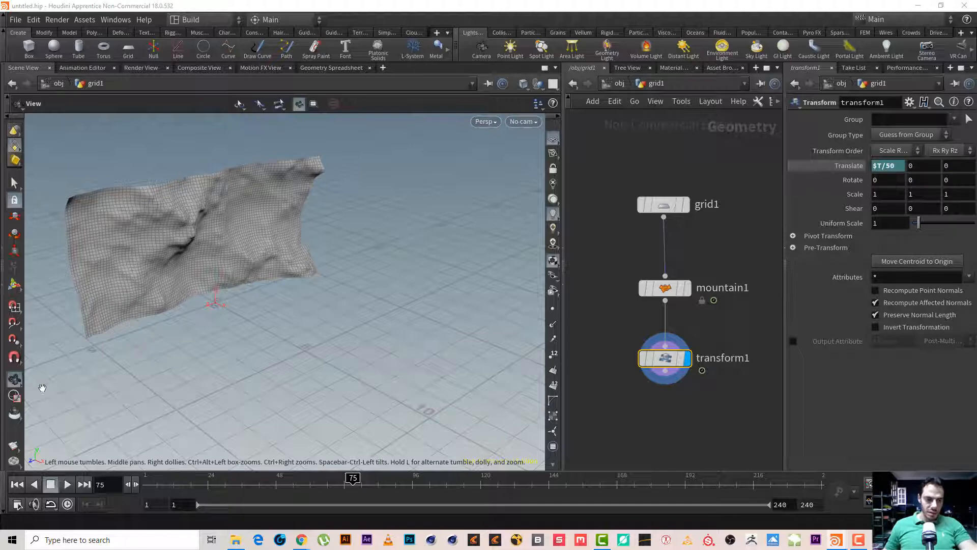
pyautogui.click(67, 484)
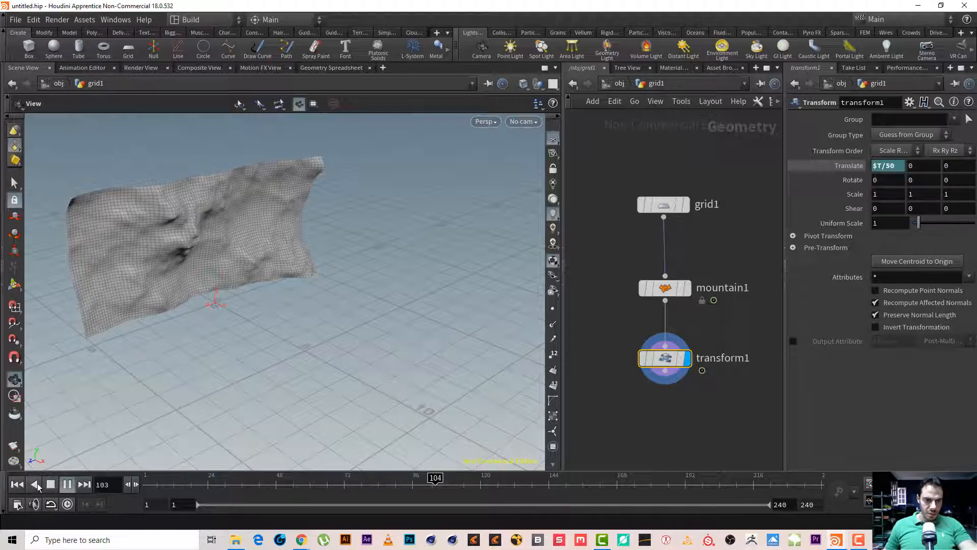
pyautogui.click(50, 484)
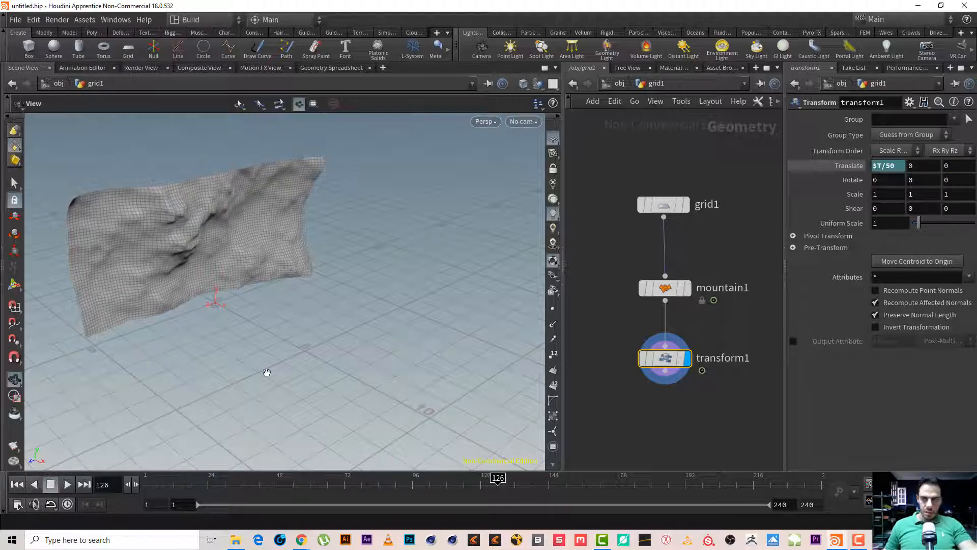
# Change the Transform node's X Translate expression to $FF/50 and play the animation from the first frame.
pyautogui.click(889, 167)
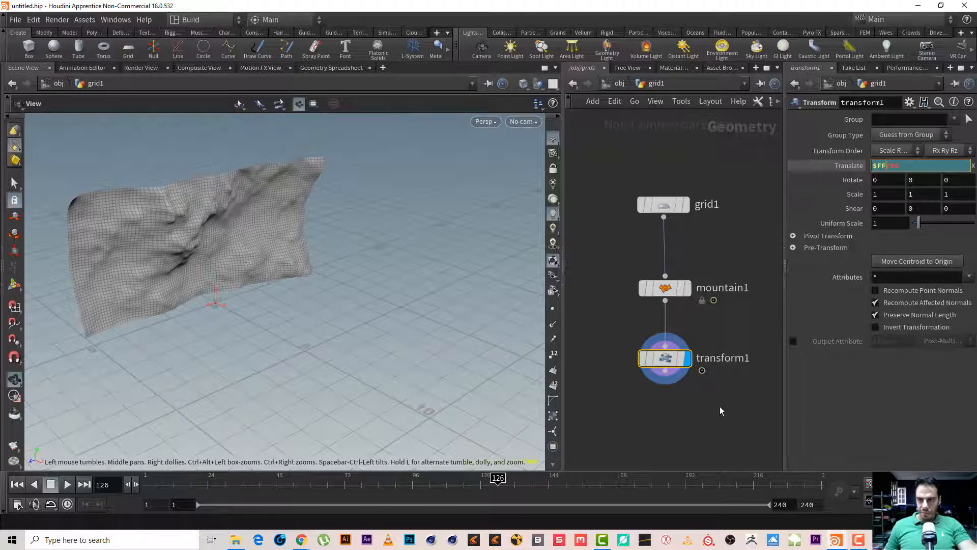
pyautogui.press('Return')
pyautogui.click(17, 484)
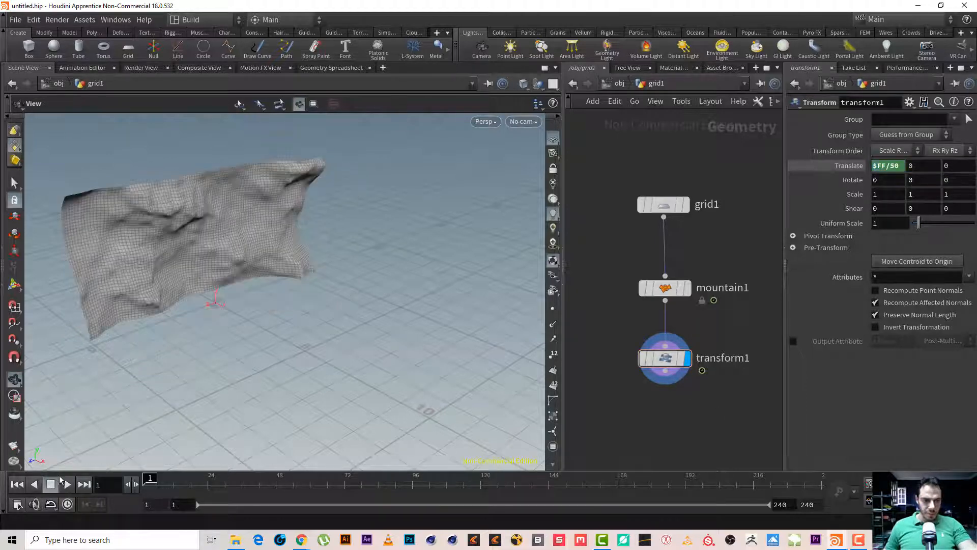
pyautogui.click(62, 483)
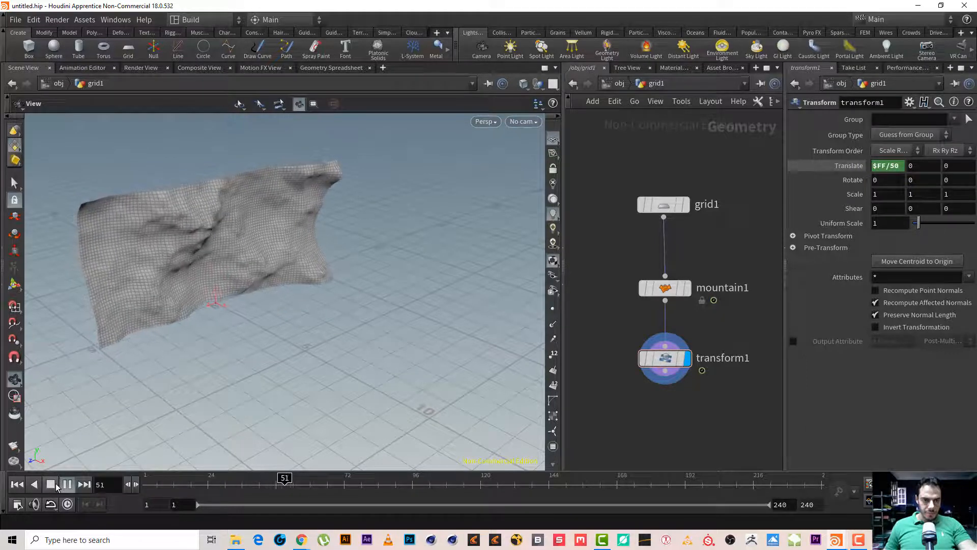
pyautogui.click(52, 485)
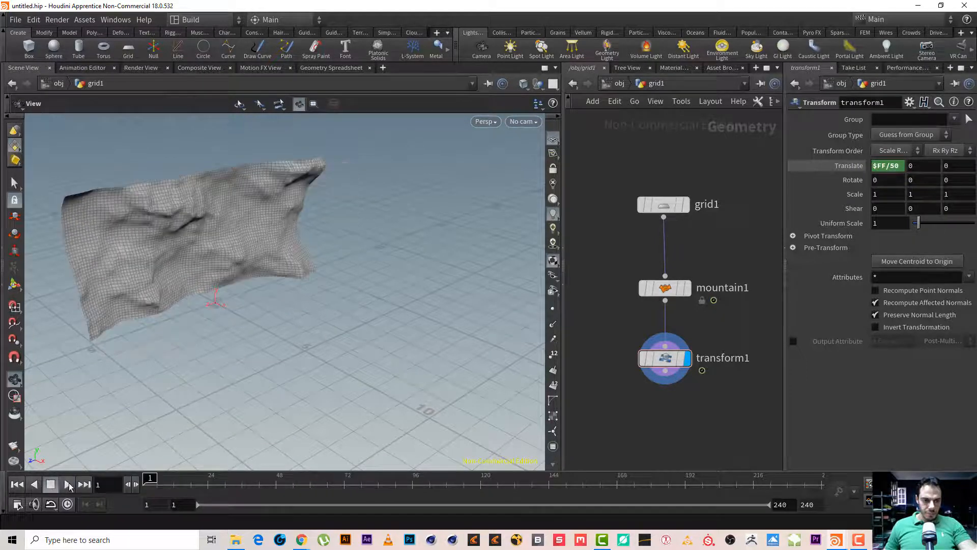
pyautogui.click(68, 484)
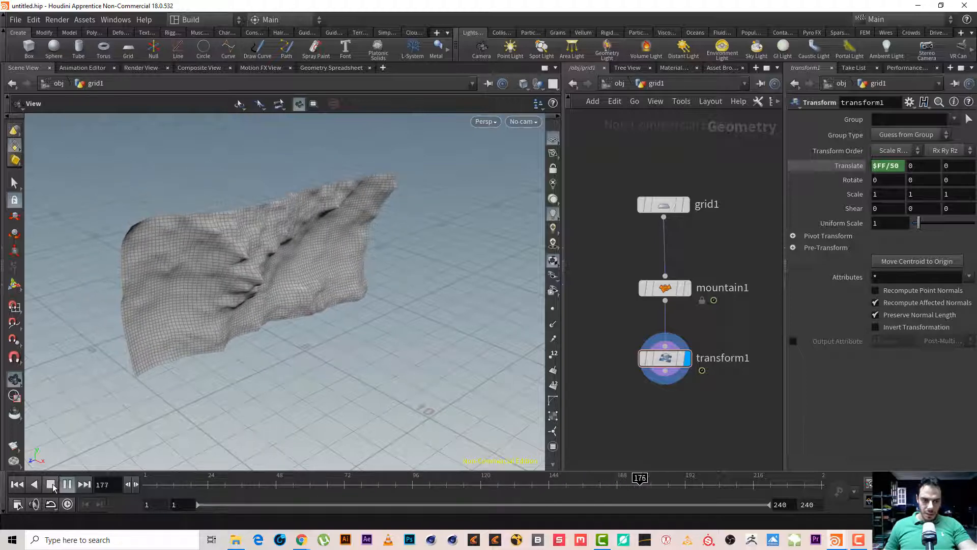
pyautogui.click(51, 484)
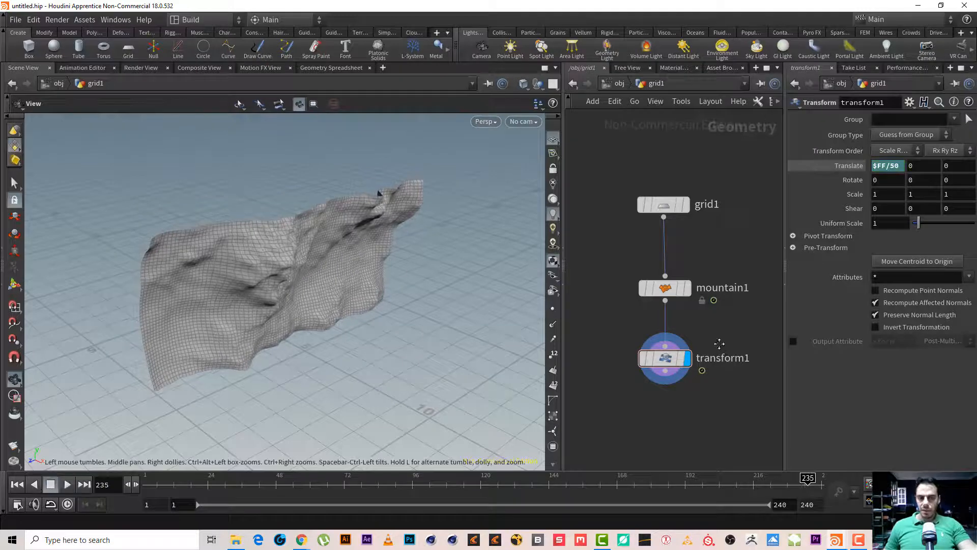
# Add a Normal node below transform1, display its result, and set it to add normals to Points.
pyautogui.moveTo(719, 343); pyautogui.dragTo(691, 267, button='middle')
pyautogui.moveTo(255, 334); pyautogui.dragTo(399, 277)
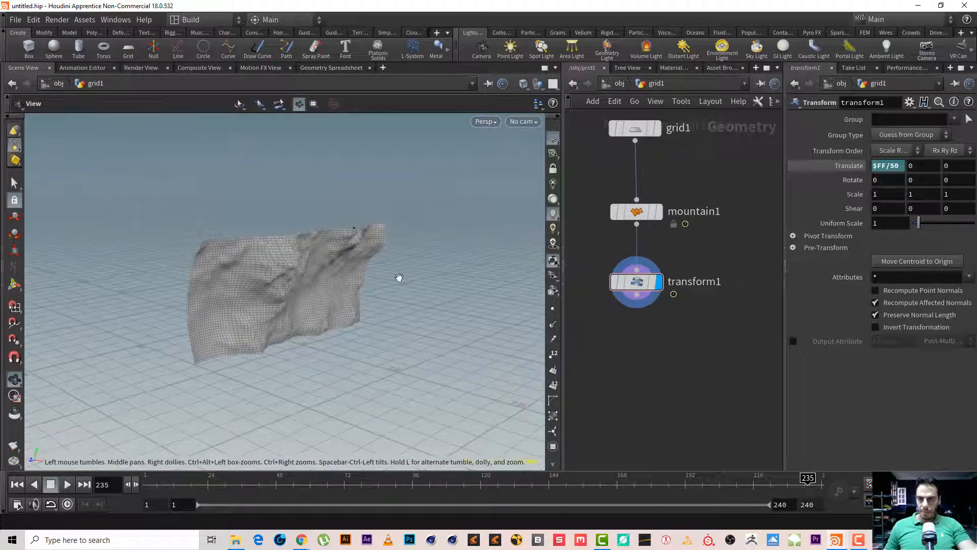
pyautogui.moveTo(692, 349); pyautogui.dragTo(705, 322, button='middle')
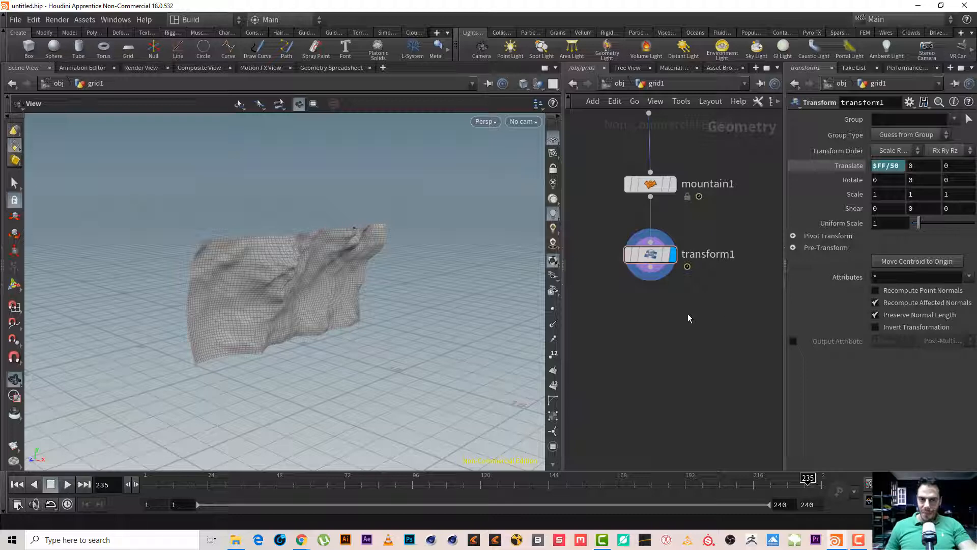
pyautogui.moveTo(684, 337); pyautogui.dragTo(682, 375, button='middle')
pyautogui.click(650, 305)
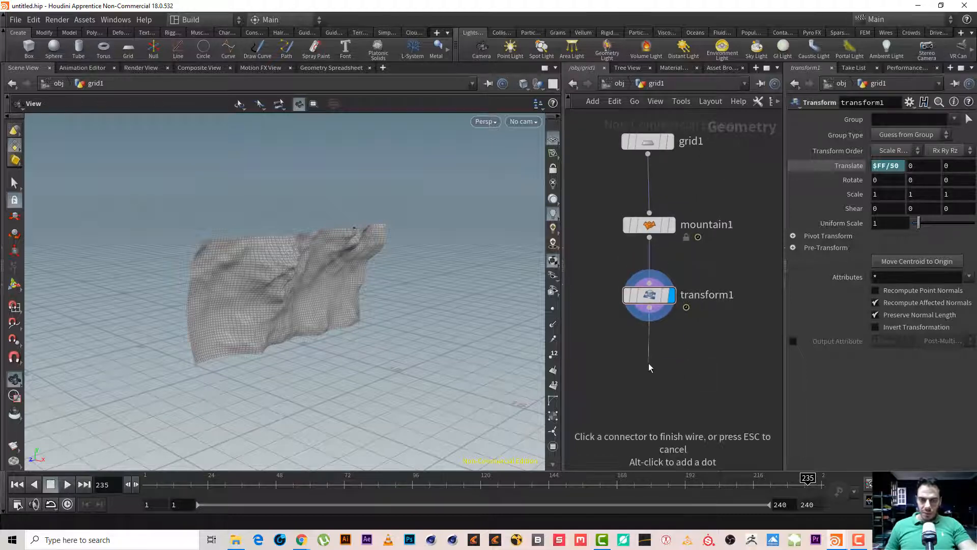
pyautogui.press('Tab')
pyautogui.write('no')
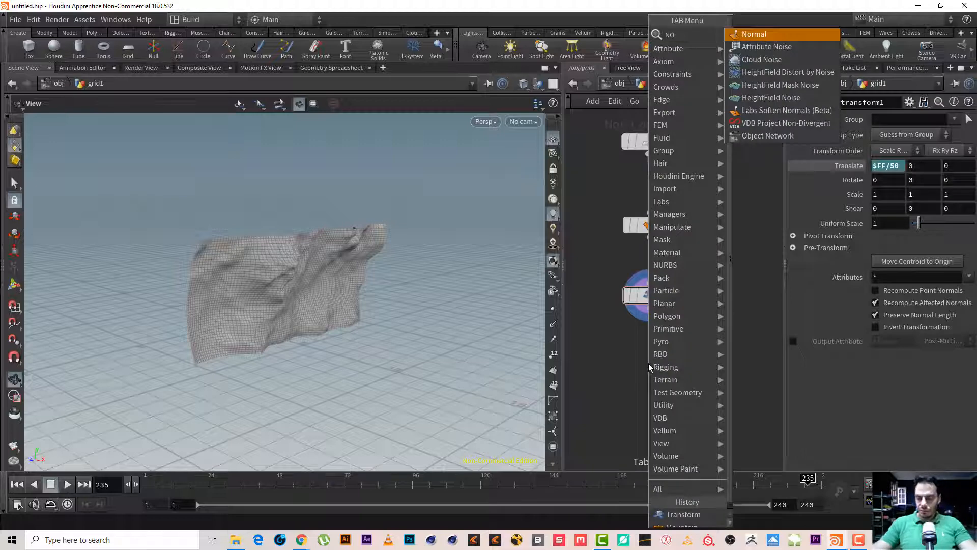
pyautogui.press('Return')
pyautogui.click(649, 363)
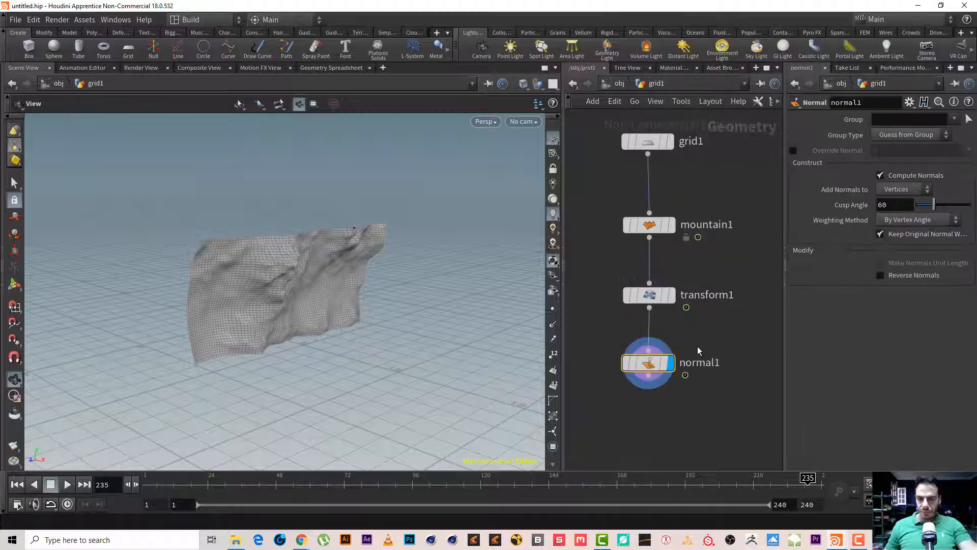
pyautogui.click(909, 193)
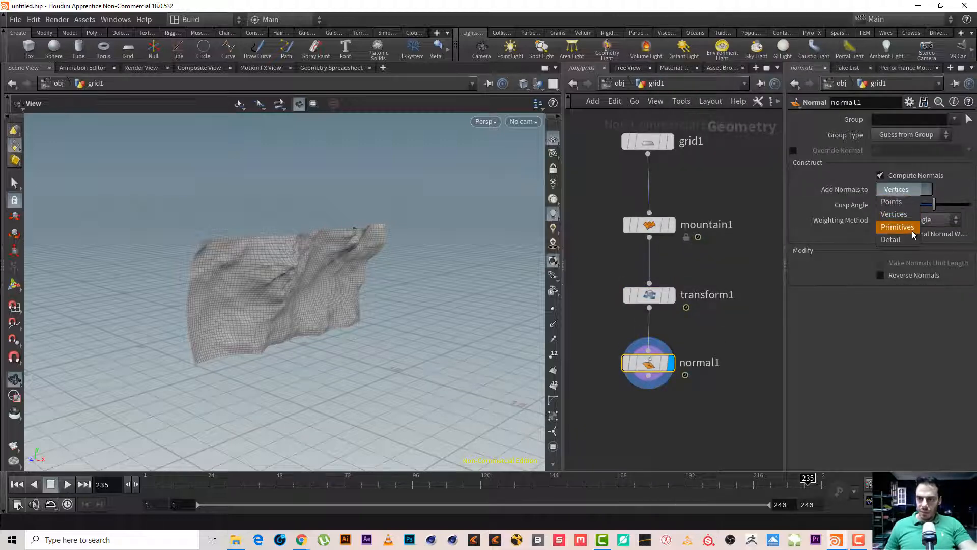
pyautogui.click(910, 204)
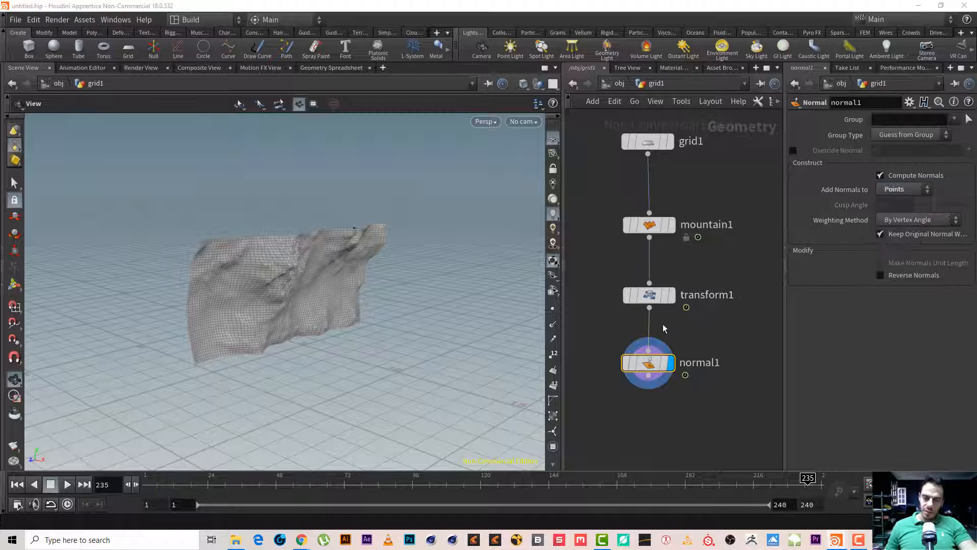
# Show the point normals in the viewport and inspect their direction on the deformed wall from the side.
pyautogui.moveTo(707, 377); pyautogui.dragTo(705, 315, button='middle')
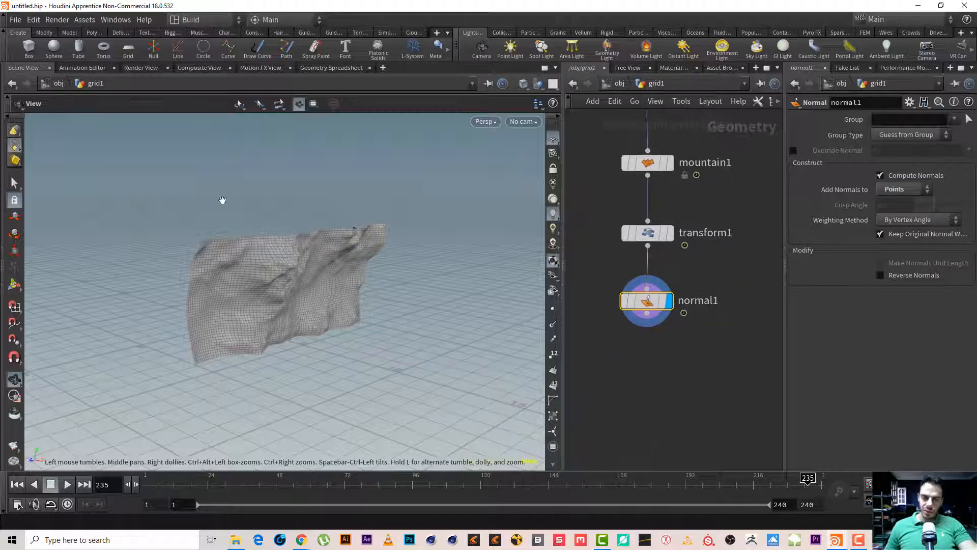
pyautogui.moveTo(258, 288); pyautogui.dragTo(231, 275, button='middle')
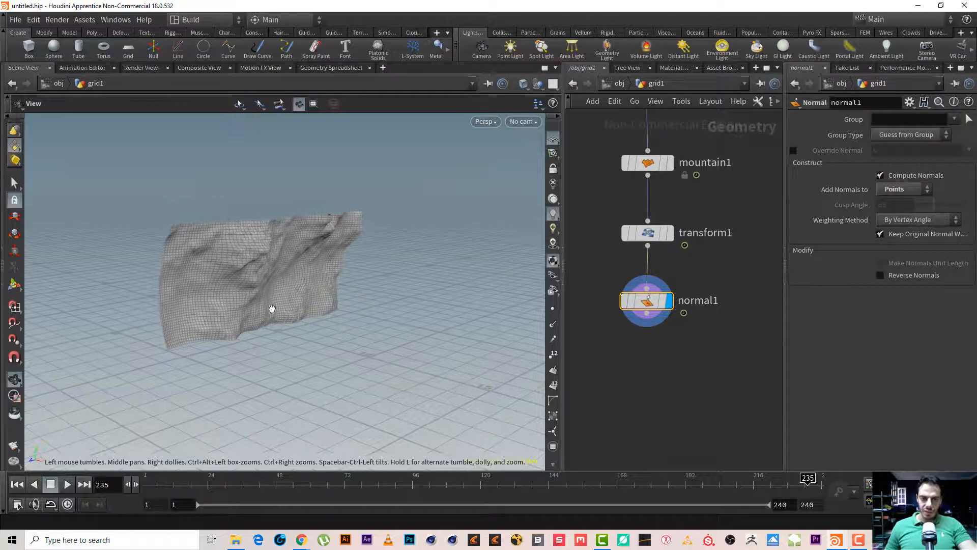
pyautogui.click(552, 324)
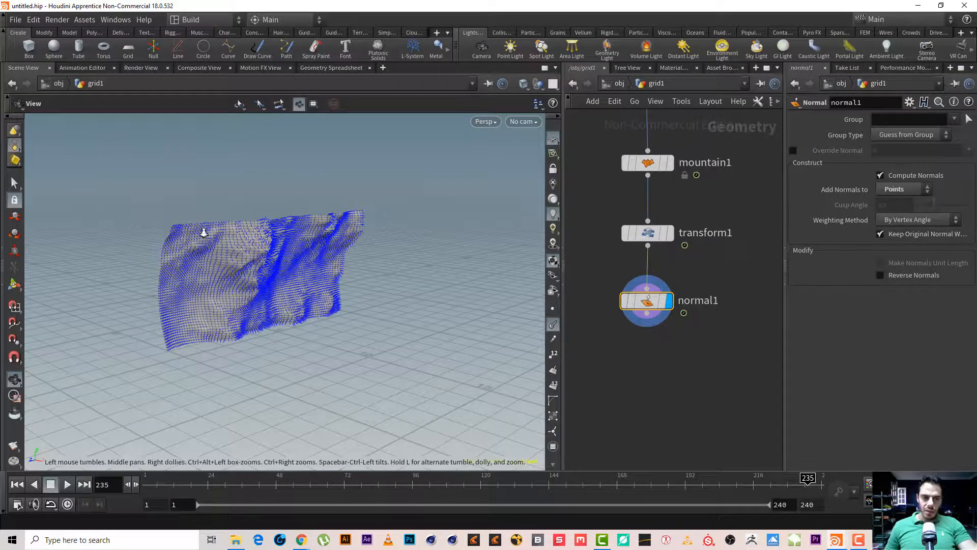
pyautogui.moveTo(204, 233); pyautogui.dragTo(333, 235)
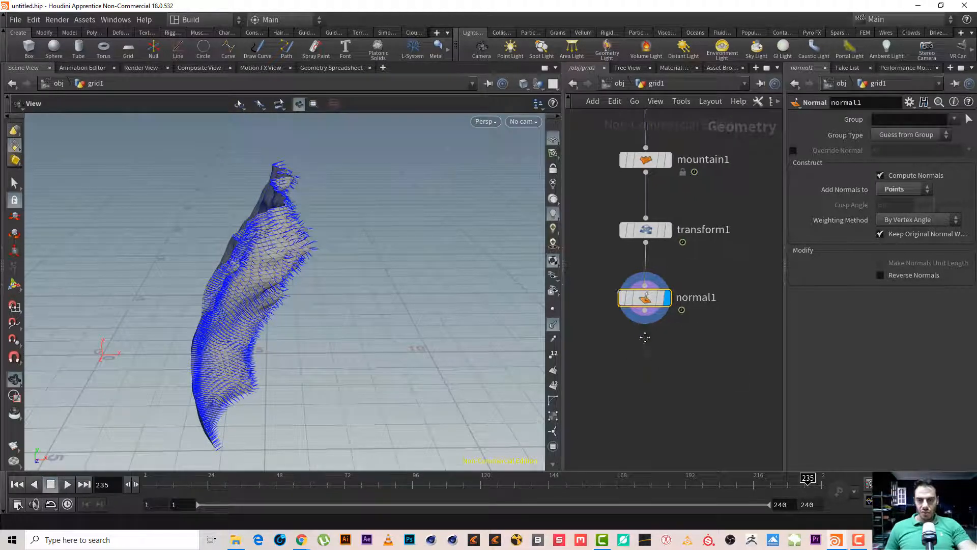
pyautogui.moveTo(647, 334); pyautogui.dragTo(653, 292, button='middle')
pyautogui.moveTo(328, 307); pyautogui.dragTo(270, 298)
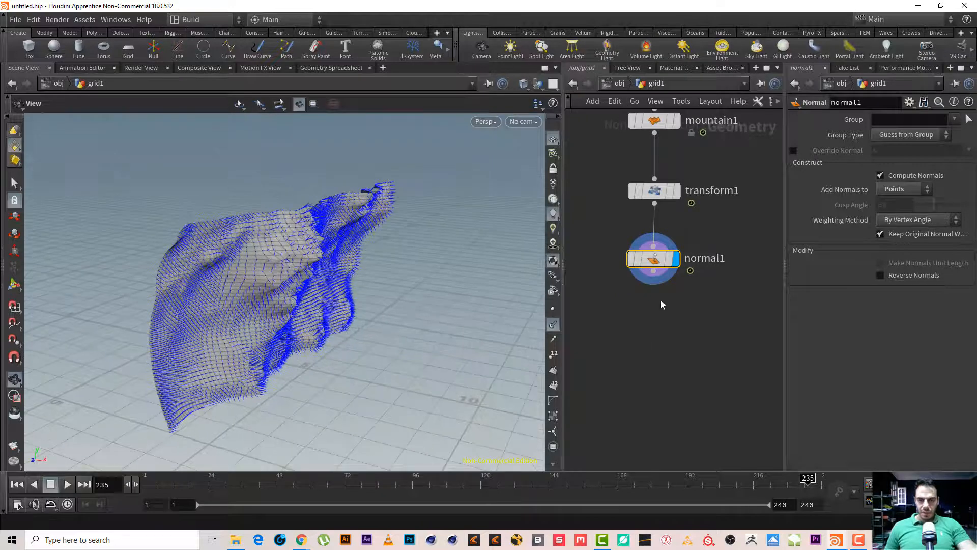
# Add an Attribute VOP node connected below normal1.
pyautogui.press('Tab')
pyautogui.write('ATT V')
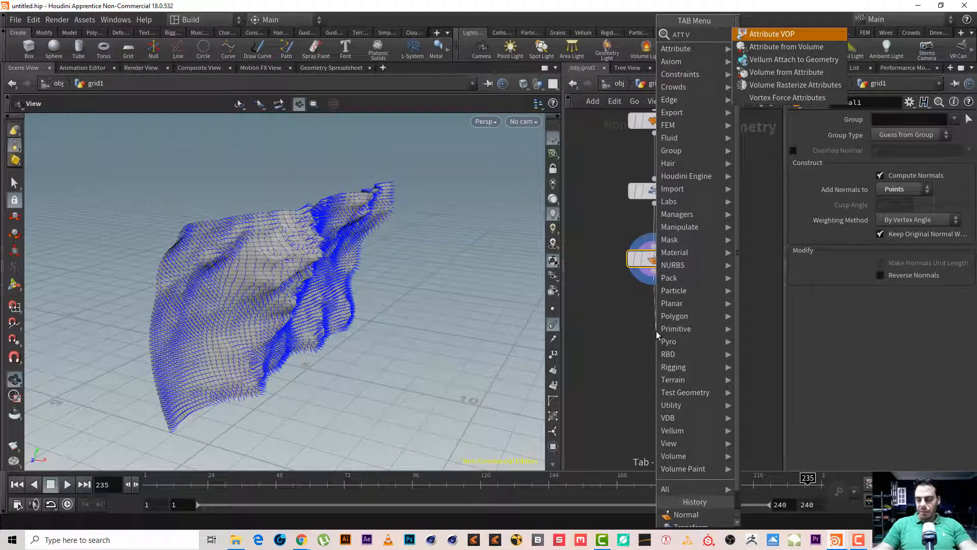
pyautogui.press('Escape')
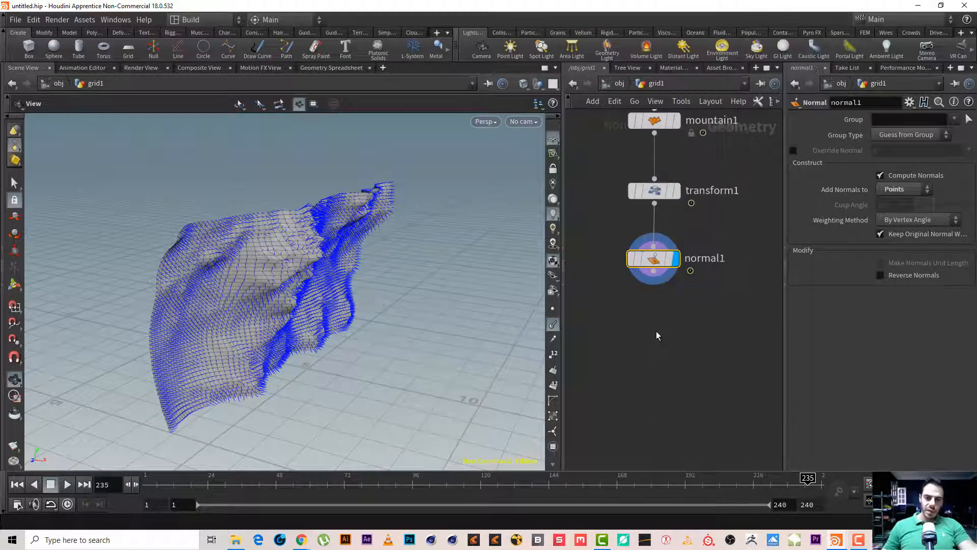
pyautogui.click(656, 335)
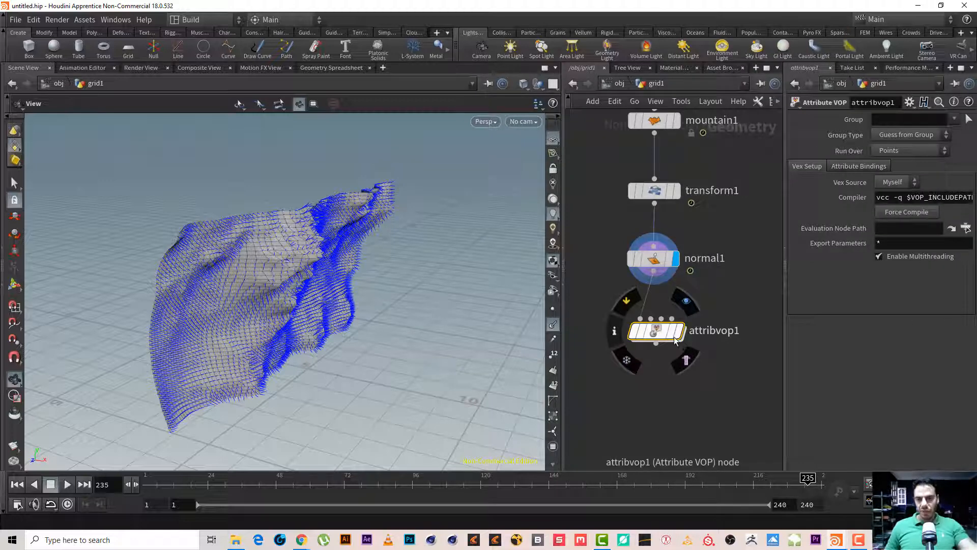
# Open the VEX network inside attribvop1 and widen the network pane to make room for its nodes.
pyautogui.click(677, 332)
pyautogui.doubleClick(657, 333)
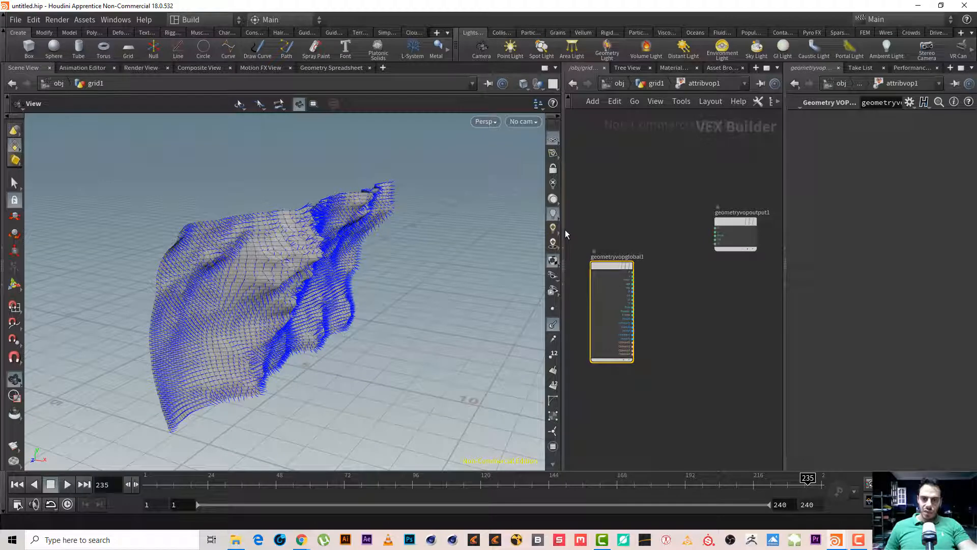
pyautogui.moveTo(565, 230); pyautogui.dragTo(364, 230)
pyautogui.scroll(5, 534, 285)
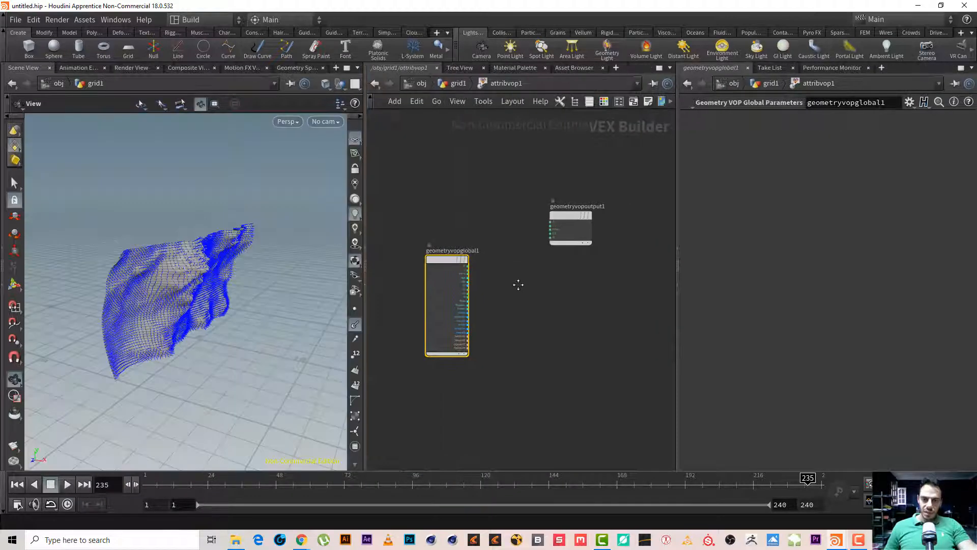
pyautogui.moveTo(581, 177); pyautogui.dragTo(639, 205)
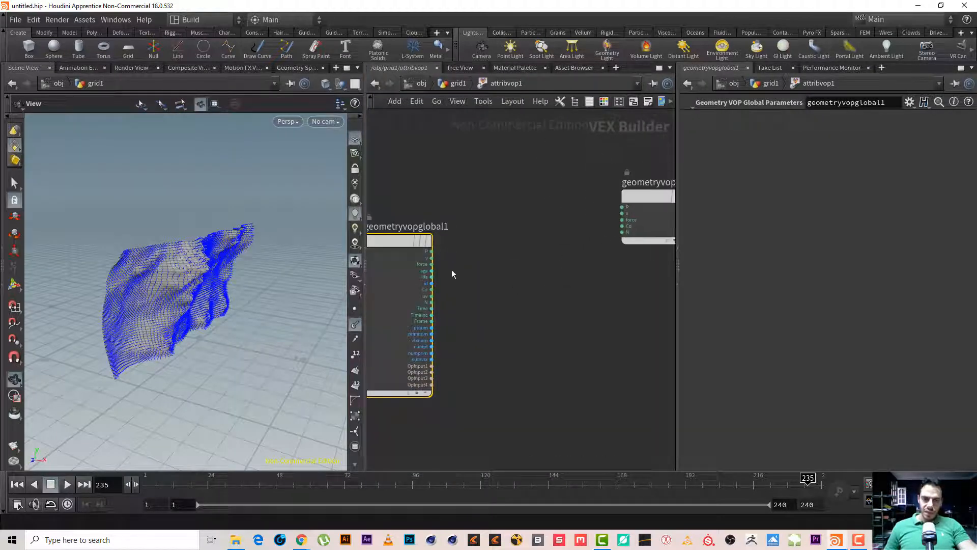
pyautogui.click(432, 251)
pyautogui.press('Tab')
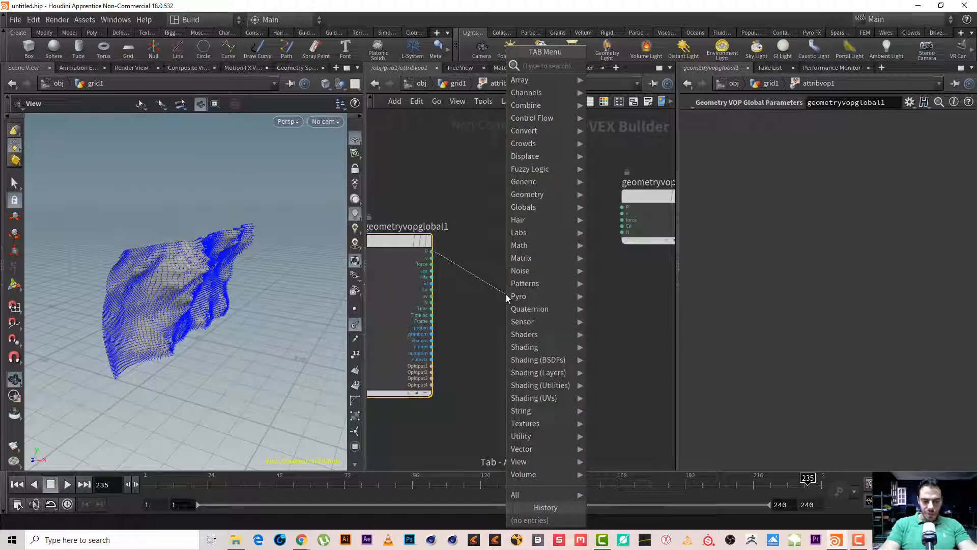
pyautogui.write('a t')
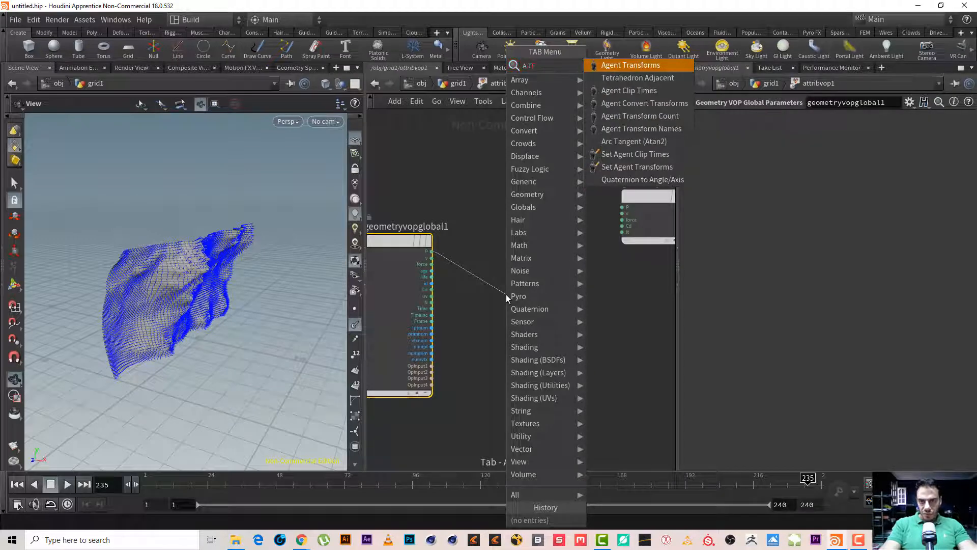
pyautogui.press('BackSpace')
pyautogui.press('BackSpace')
pyautogui.press('BackSpace')
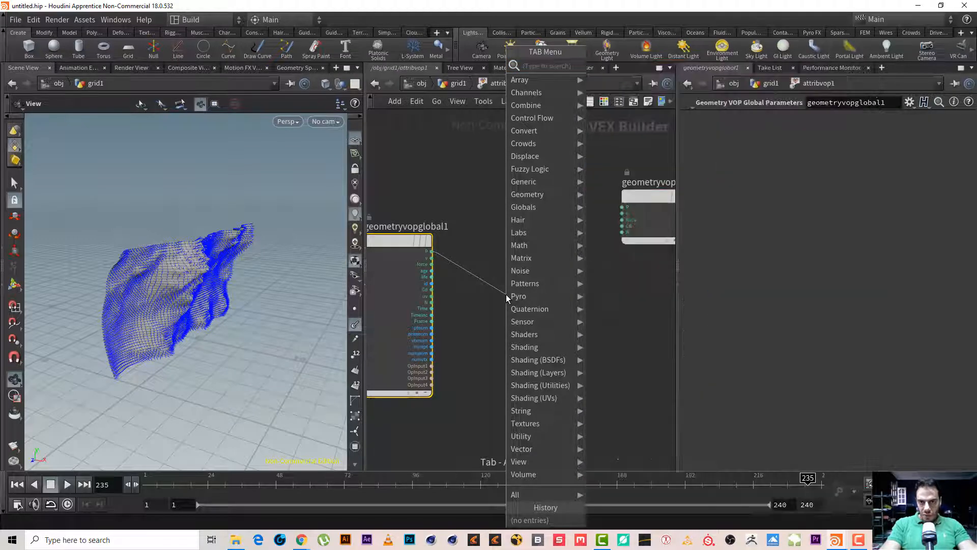
pyautogui.press('Escape')
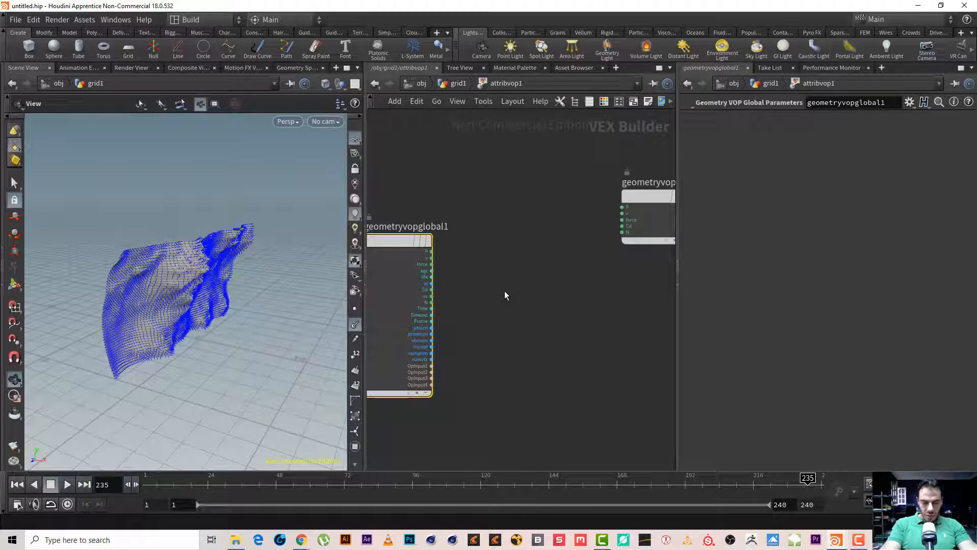
# Add an Anti-Aliased Flow Noise node beside the global parameters node in the VEX network.
pyautogui.press('f')
pyautogui.press('Tab')
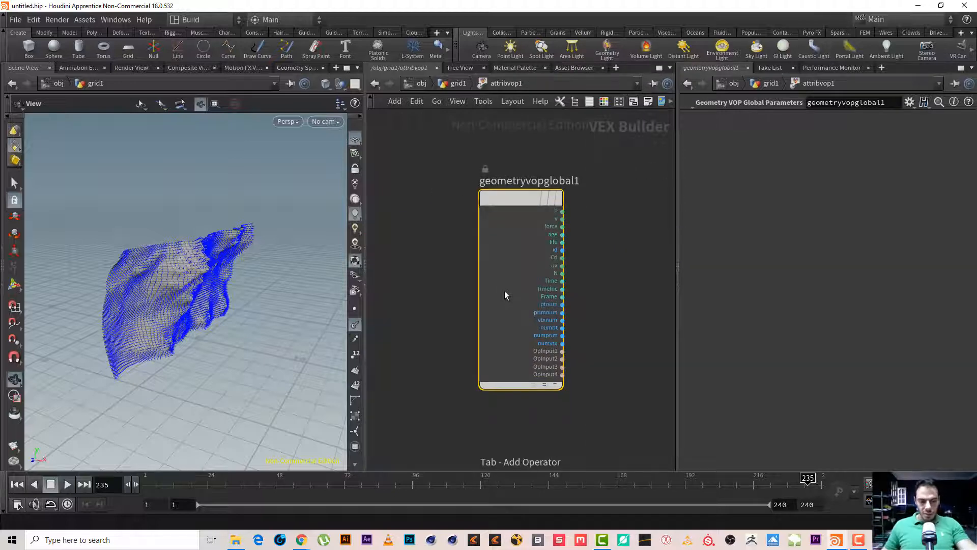
pyautogui.write('F')
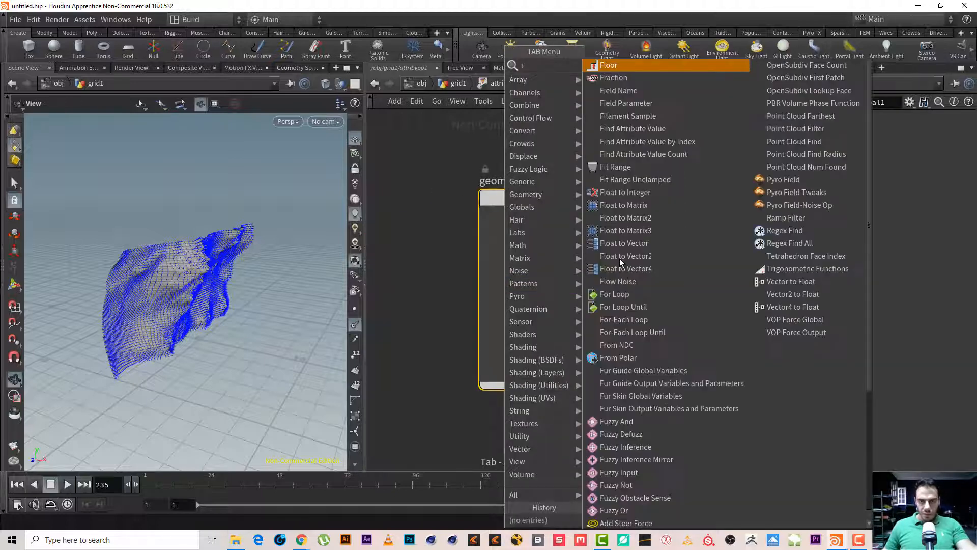
pyautogui.write(' A')
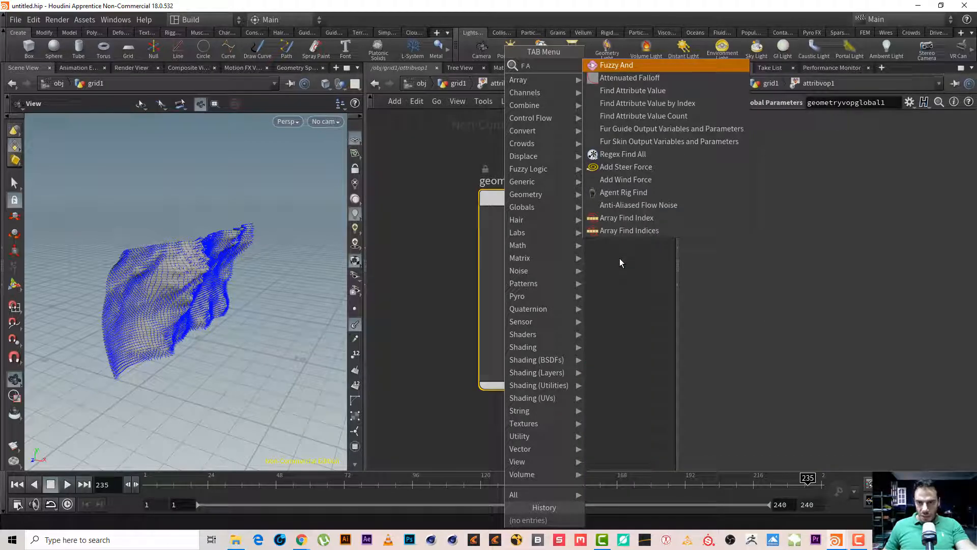
pyautogui.press('BackSpace')
pyautogui.press('BackSpace')
pyautogui.press('BackSpace')
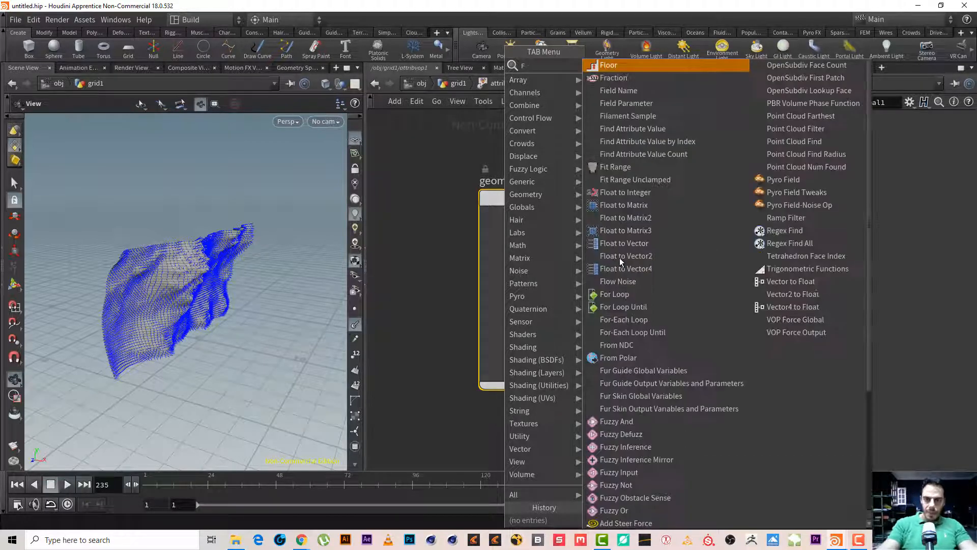
pyautogui.write('NO')
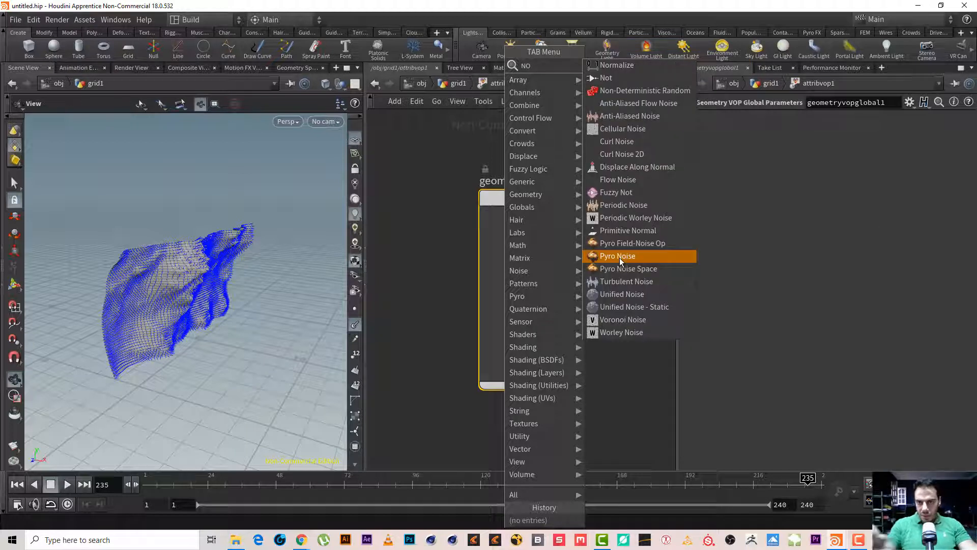
pyautogui.click(663, 105)
pyautogui.click(629, 304)
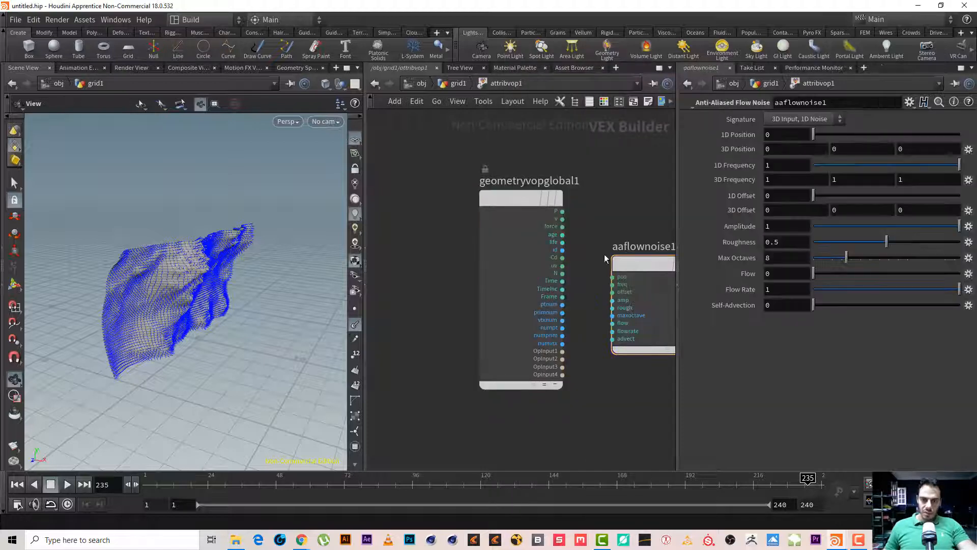
# Connect the P output of geometryvopglobal1 to the pos input of aaflownoise1.
pyautogui.press('h')
pyautogui.click(493, 182)
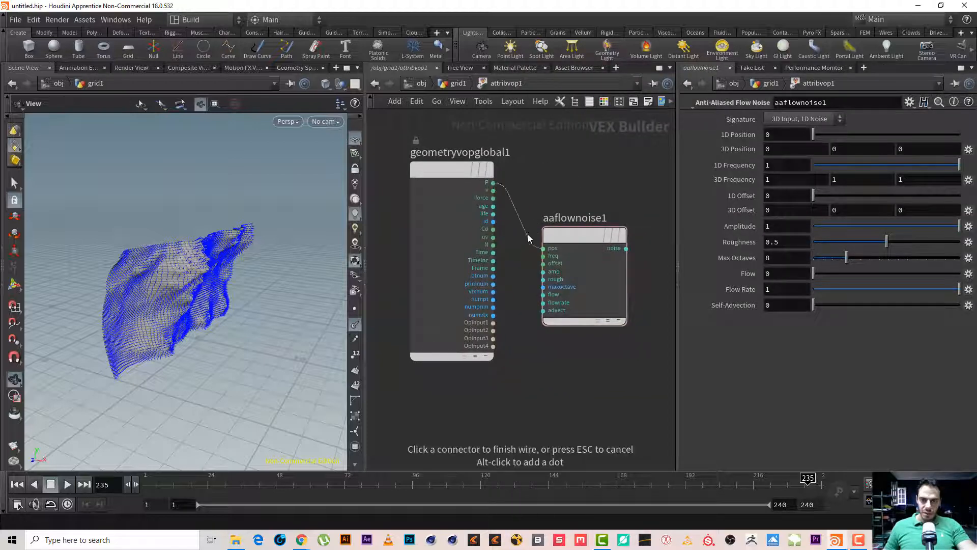
pyautogui.click(544, 249)
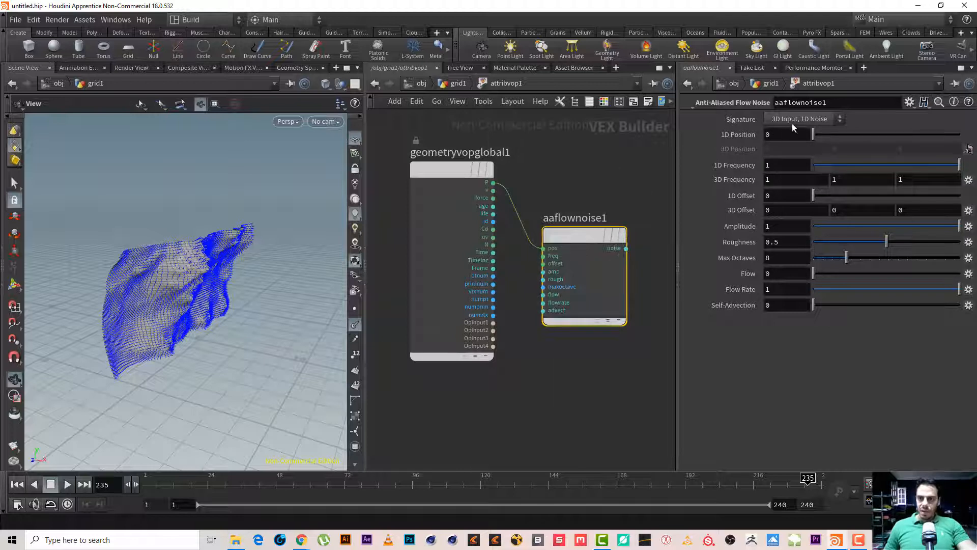
pyautogui.moveTo(647, 131); pyautogui.dragTo(569, 147, button='middle')
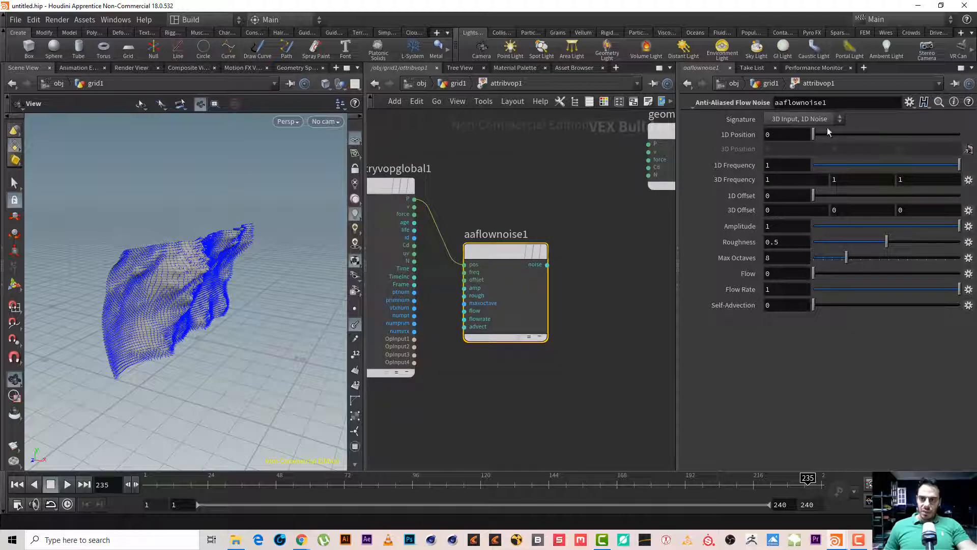
pyautogui.moveTo(575, 212); pyautogui.dragTo(597, 221, button='middle')
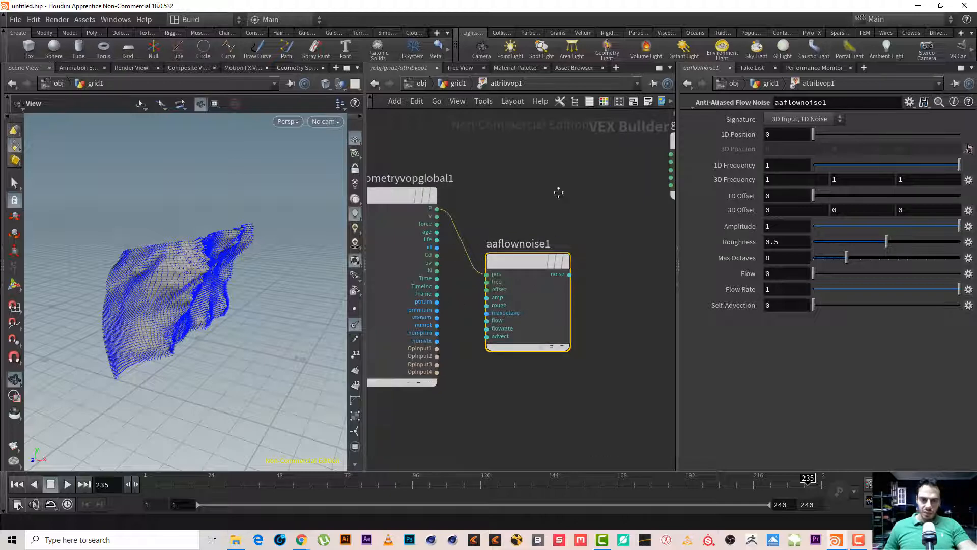
# Add a Multiply node that combines the N output of geometryvopglobal1 with the noise output of aaflownoise1.
pyautogui.moveTo(451, 272); pyautogui.dragTo(407, 275, button='middle')
pyautogui.click(393, 275)
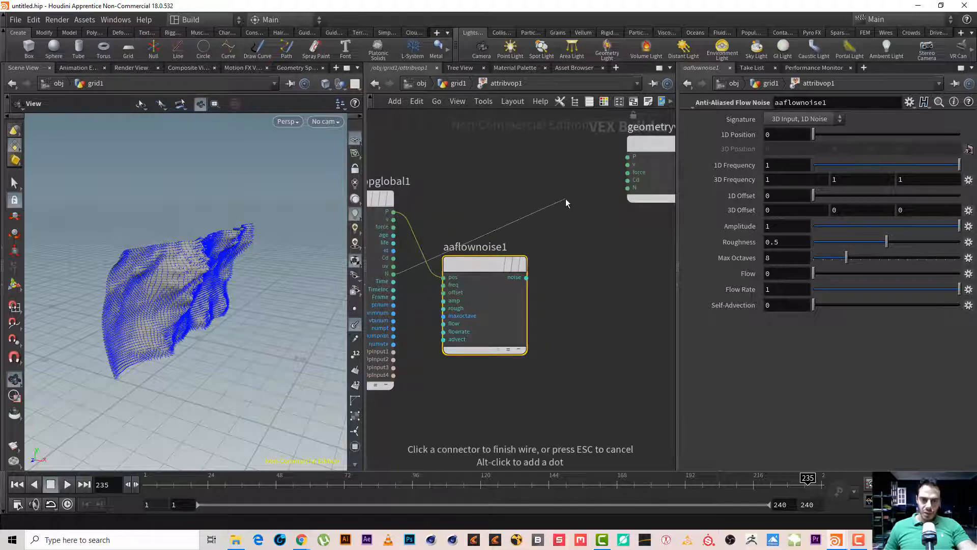
pyautogui.press('Tab')
pyautogui.write('mu')
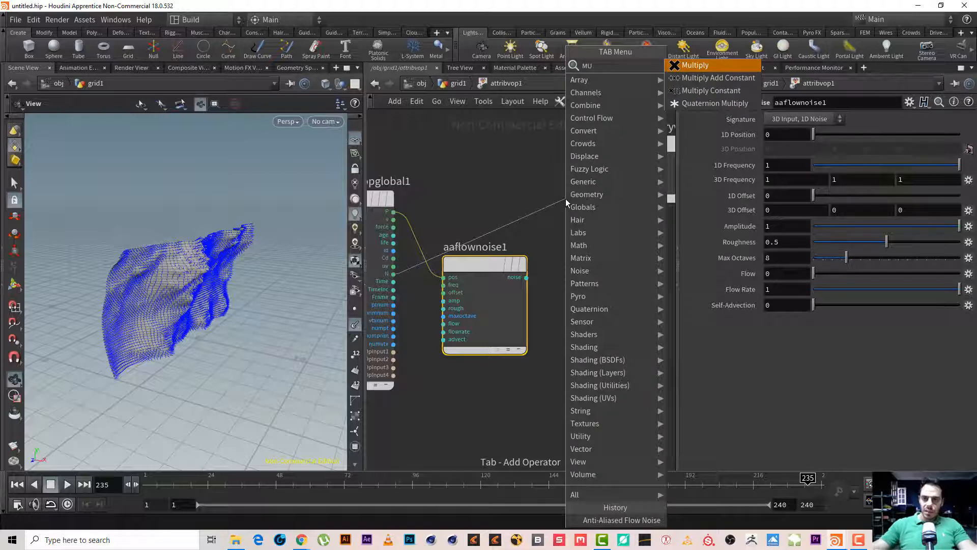
pyautogui.press('Return')
pyautogui.click(566, 198)
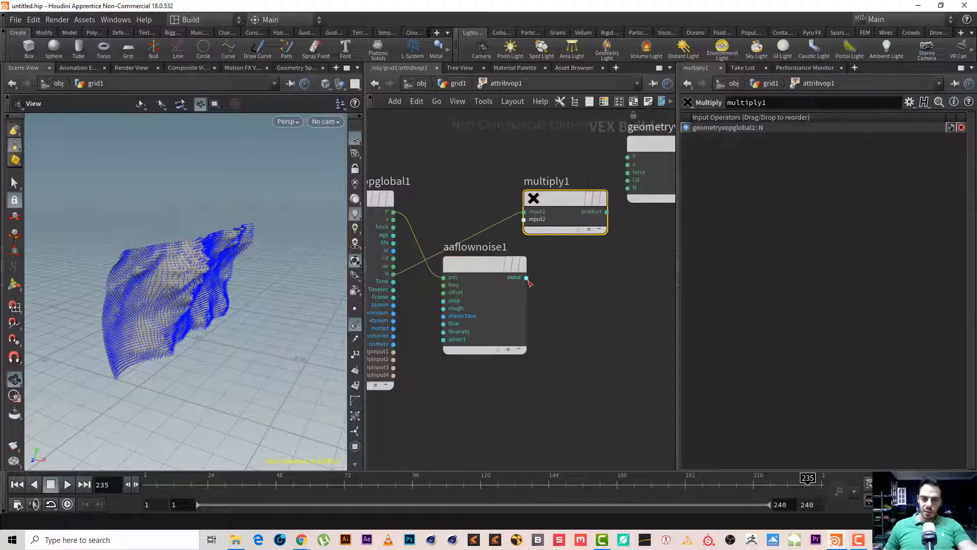
pyautogui.click(527, 277)
pyautogui.click(523, 219)
# Connect the multiply1 product to the N input of geometryvopoutput1 and inspect the wall's normals.
pyautogui.moveTo(545, 279); pyautogui.dragTo(482, 352, button='middle')
pyautogui.click(544, 284)
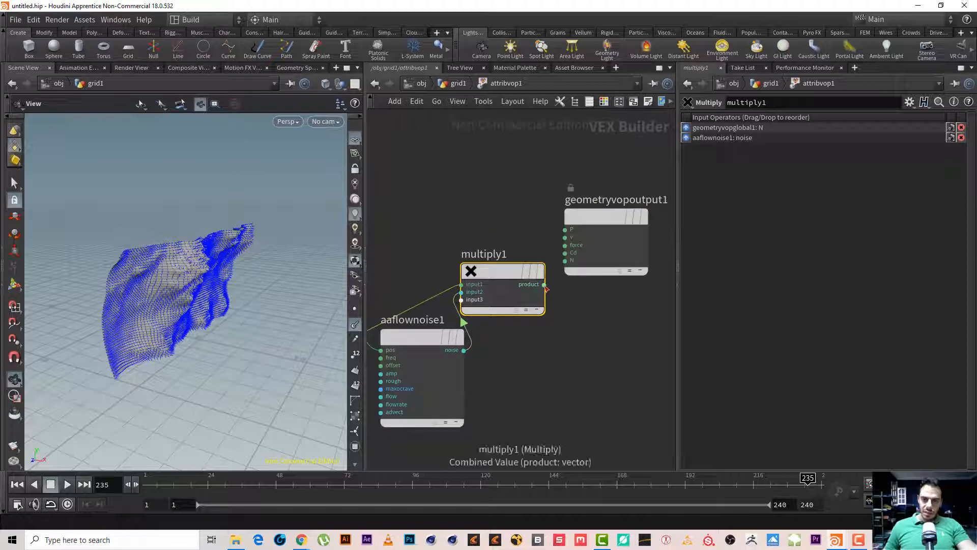
pyautogui.click(564, 260)
pyautogui.scroll(10, 260, 244)
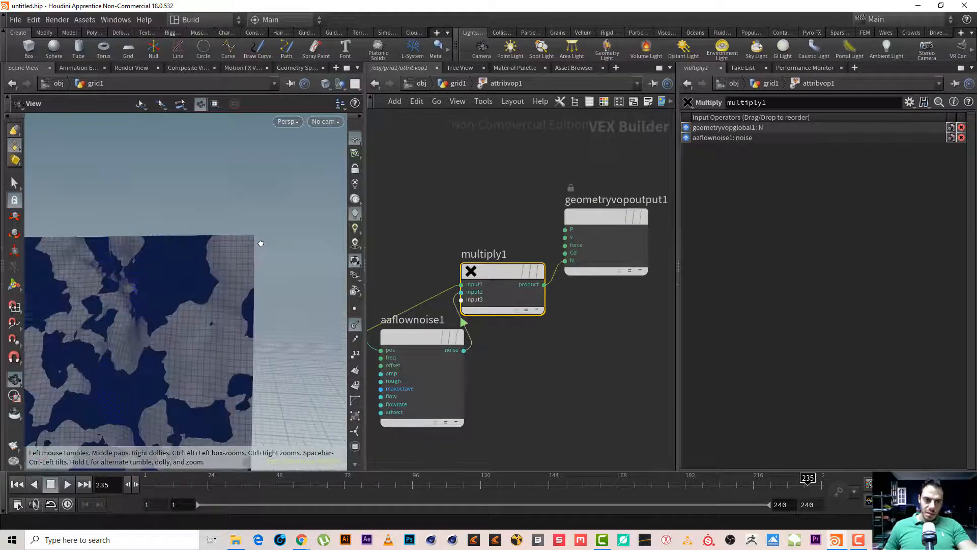
pyautogui.moveTo(260, 243); pyautogui.dragTo(148, 259)
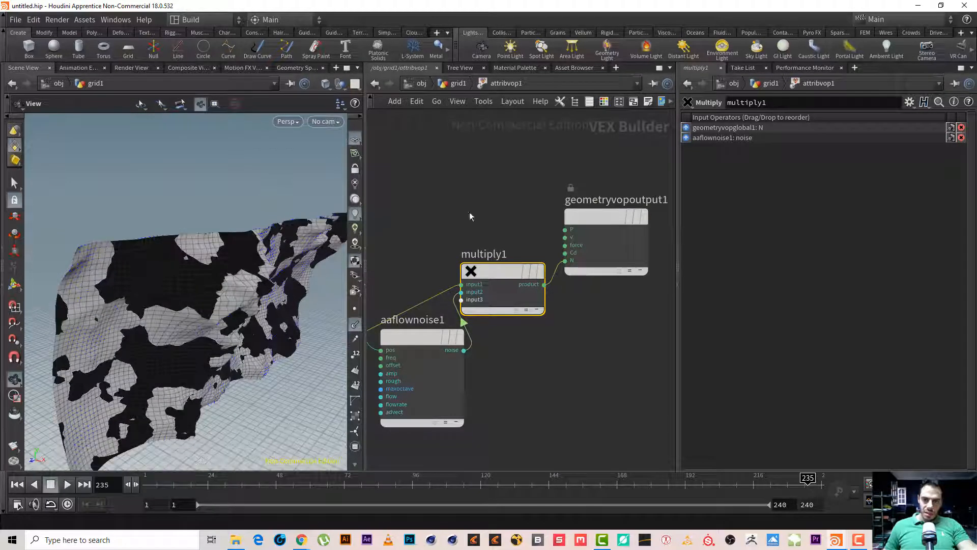
# Connect the multiply1 product to the v input of geometryvopoutput1 and space out the nodes.
pyautogui.click(544, 284)
pyautogui.click(565, 238)
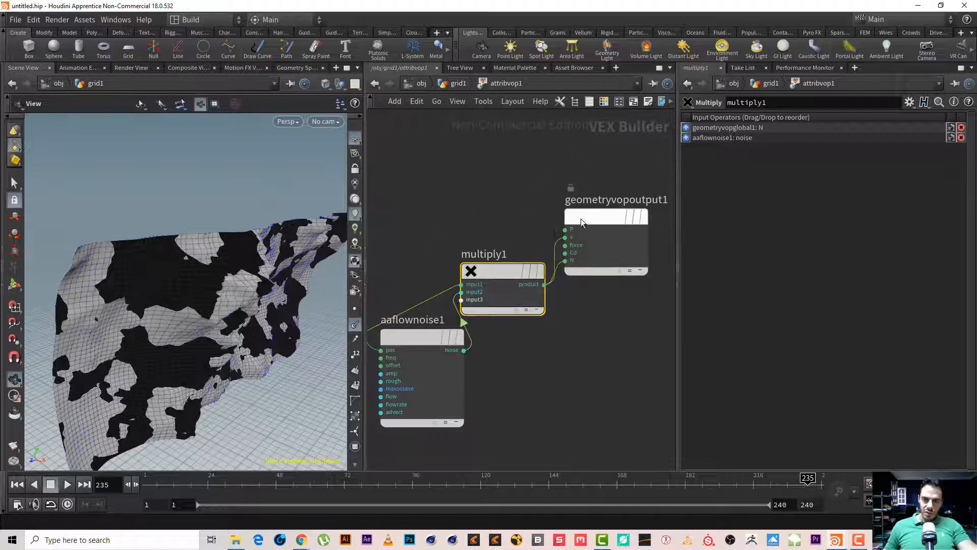
pyautogui.moveTo(581, 218); pyautogui.dragTo(650, 266)
pyautogui.moveTo(510, 240); pyautogui.dragTo(485, 149, button='middle')
pyautogui.moveTo(480, 174); pyautogui.dragTo(503, 210)
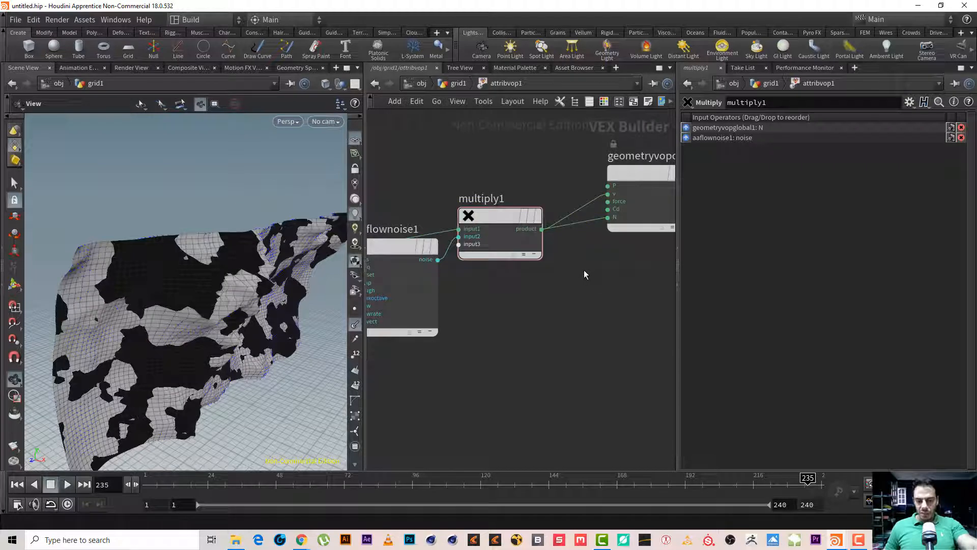
# Cut the wire between the multiply1 product and the N input of geometryvopoutput1, and inspect the wall.
pyautogui.press('y')
pyautogui.moveTo(584, 264); pyautogui.dragTo(586, 218)
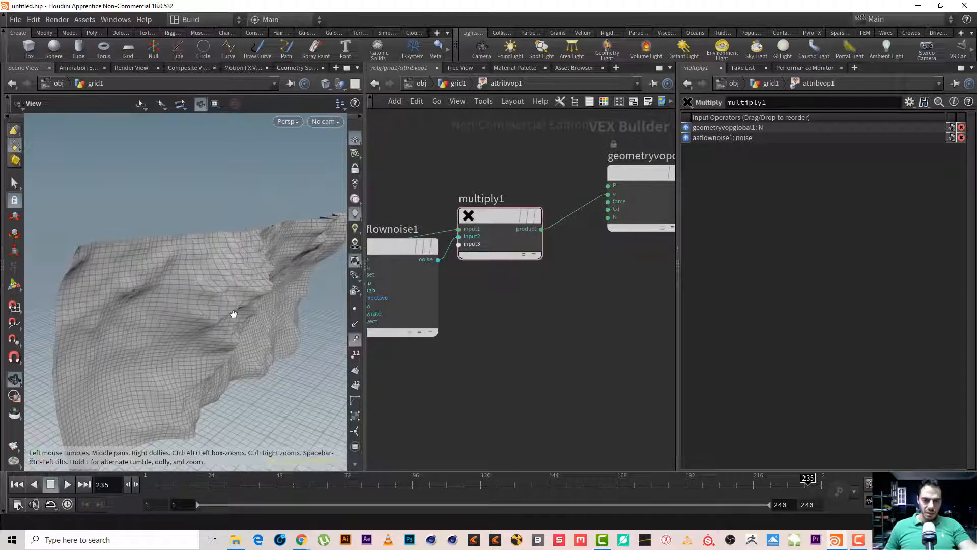
pyautogui.moveTo(131, 290); pyautogui.dragTo(190, 290)
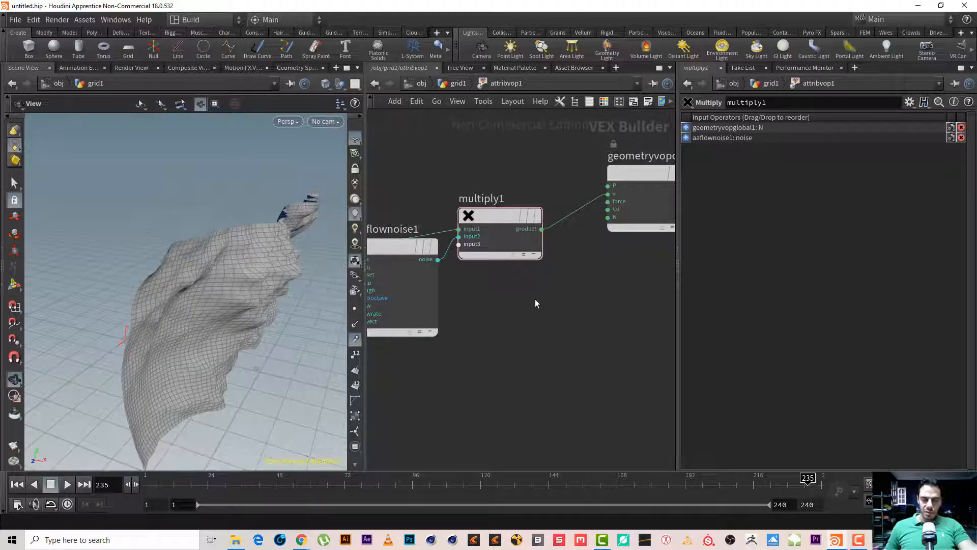
# Return to the grid1 network and visualize the v point attribute from attribvop1's node info.
pyautogui.scroll(-4, 524, 295)
pyautogui.moveTo(488, 282); pyautogui.dragTo(489, 310)
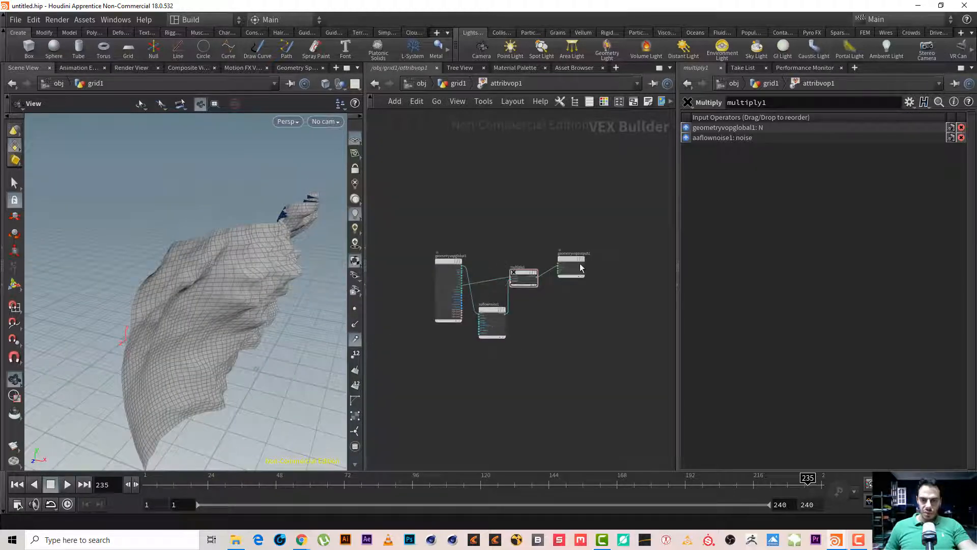
pyautogui.click(459, 83)
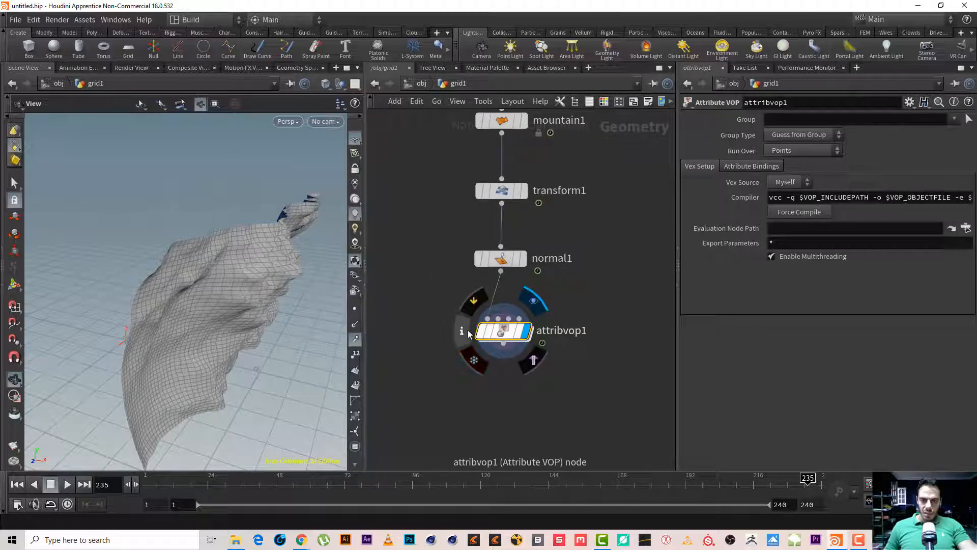
pyautogui.click(461, 331)
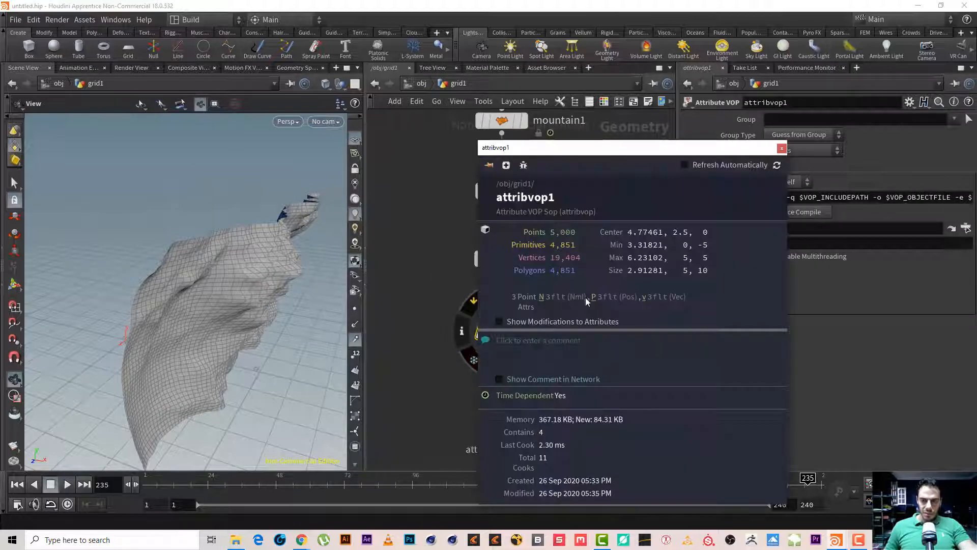
pyautogui.click(644, 298)
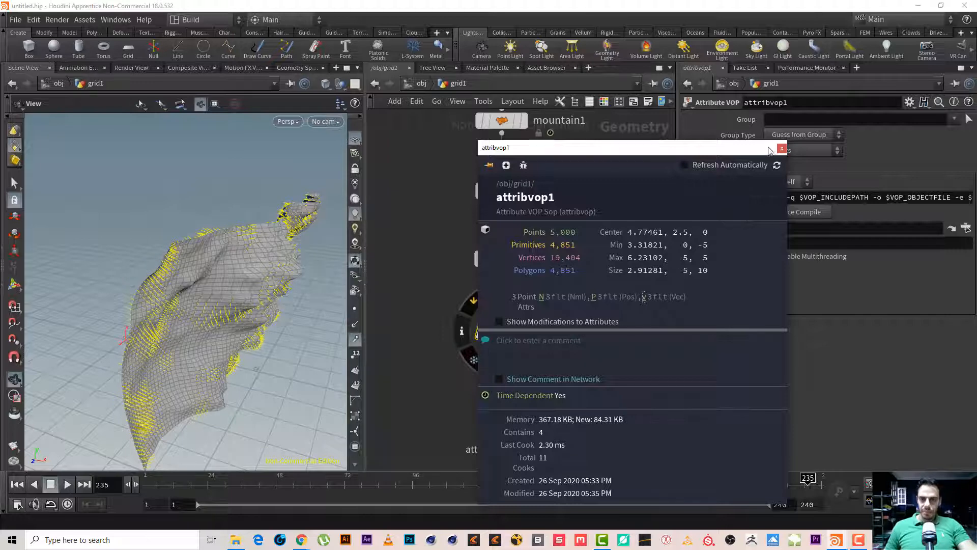
pyautogui.click(782, 149)
# Examine the direction of the velocity vectors around the wall and review the network inside attribvop1.
pyautogui.moveTo(153, 318); pyautogui.dragTo(223, 331)
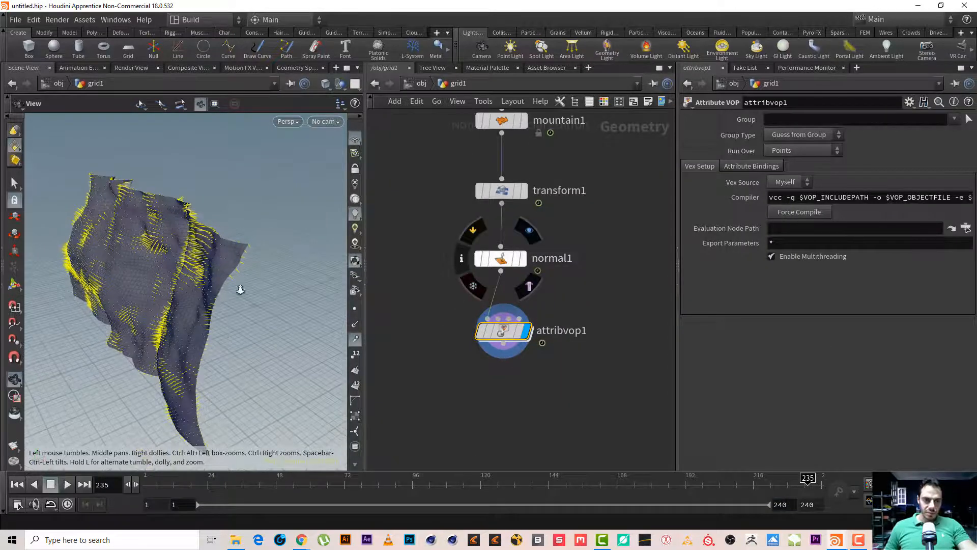
pyautogui.moveTo(240, 289); pyautogui.dragTo(139, 305)
pyautogui.doubleClick(503, 331)
pyautogui.moveTo(102, 332); pyautogui.dragTo(165, 319)
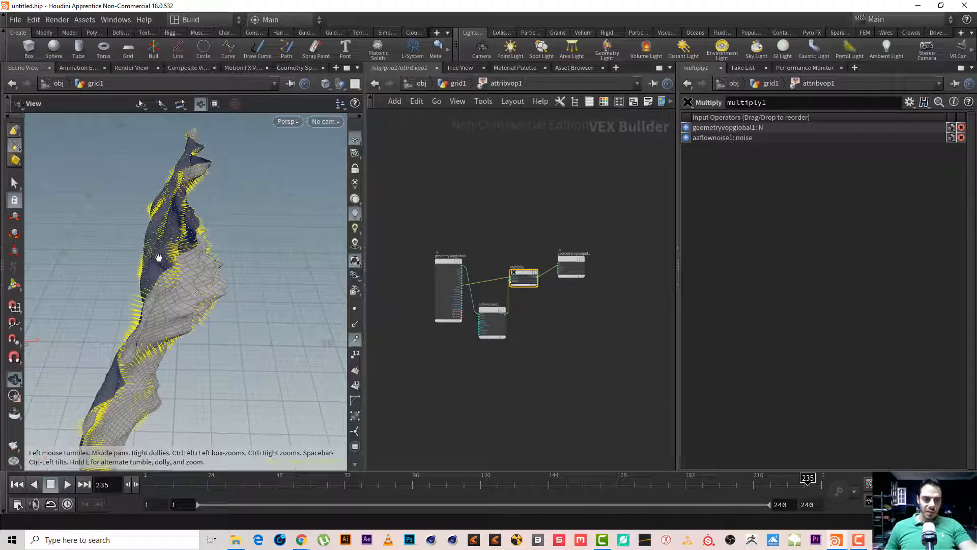
# Return to the grid1 network and add a POP Network node fed by attribvop1.
pyautogui.click(460, 84)
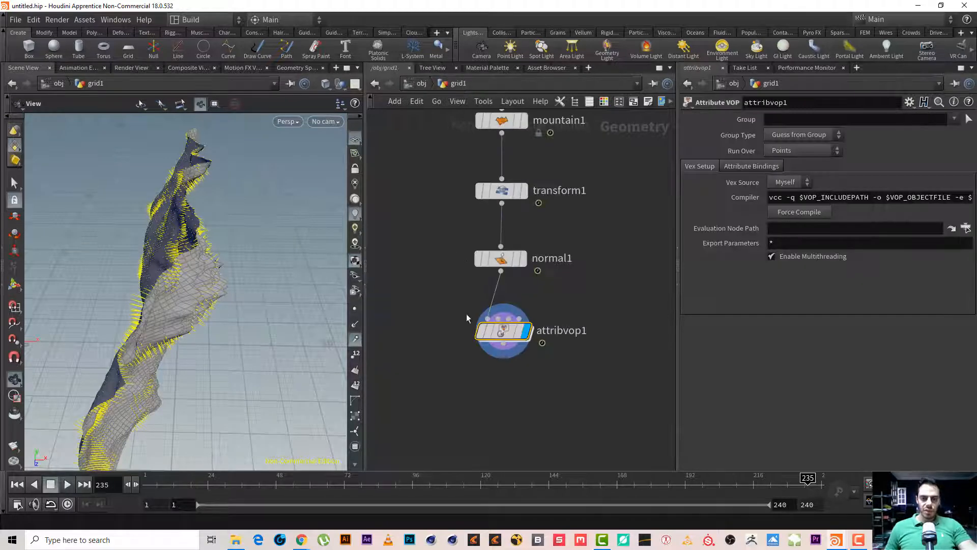
pyautogui.click(497, 268)
pyautogui.press('Tab')
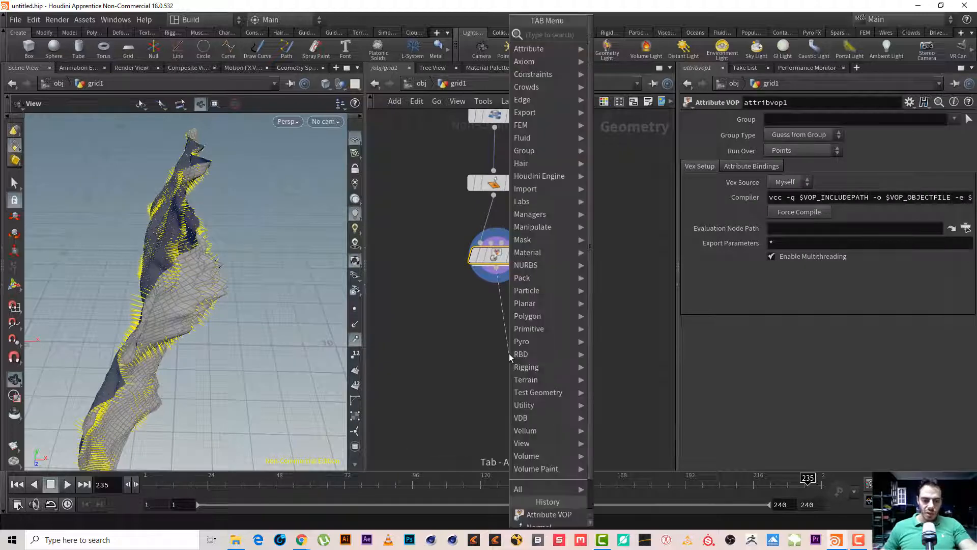
pyautogui.write('ATT')
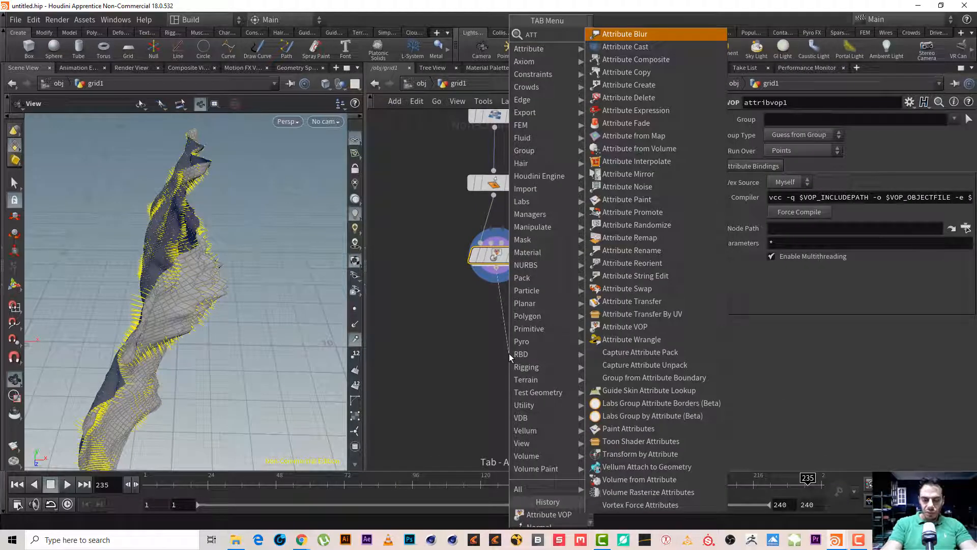
pyautogui.press('BackSpace')
pyautogui.press('BackSpace')
pyautogui.press('BackSpace')
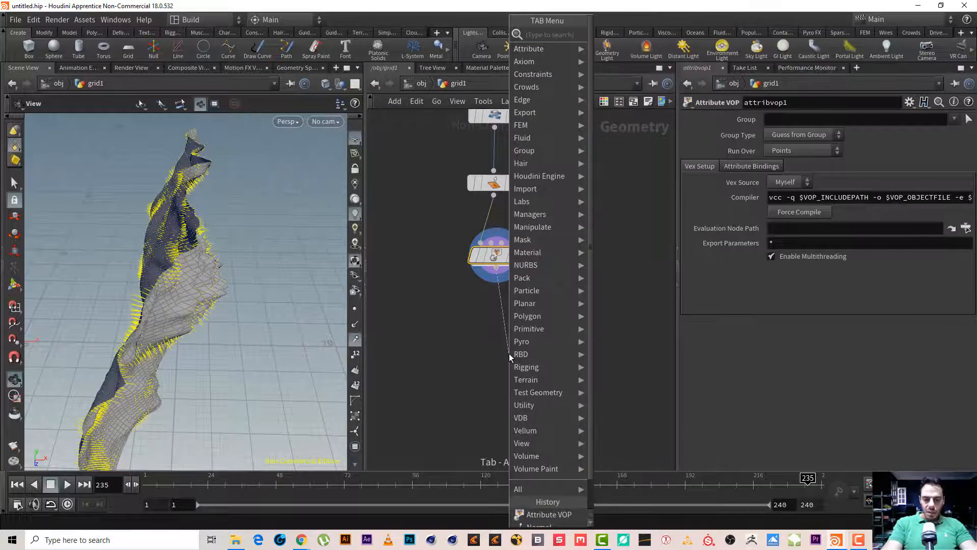
pyautogui.write('POP')
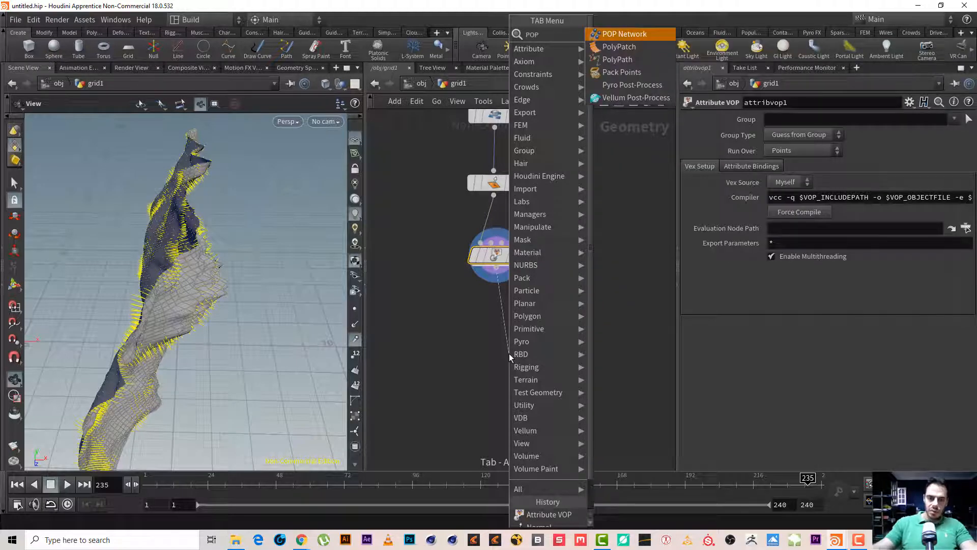
pyautogui.press('Return')
pyautogui.click(518, 351)
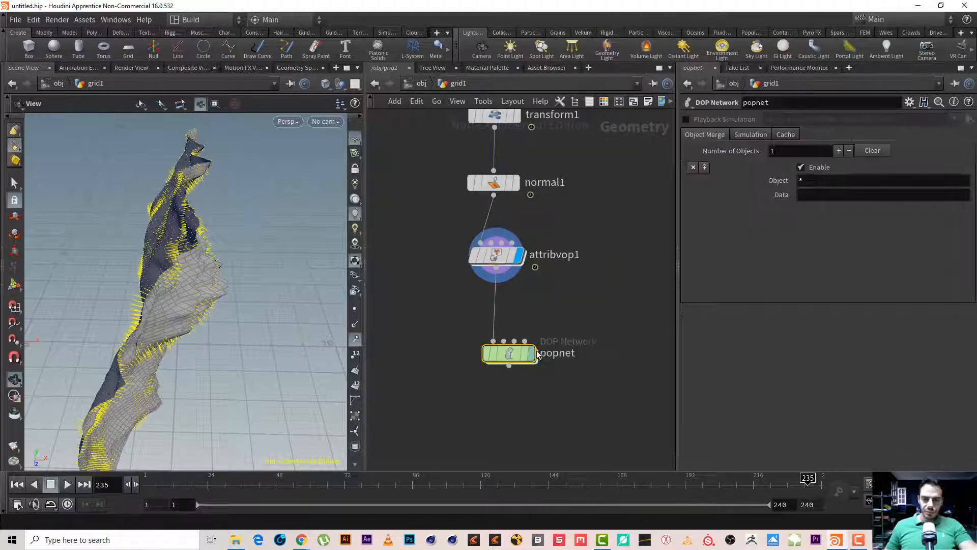
# Display the popnet node with the timeline reset to the first frame, and enter its network.
pyautogui.moveTo(533, 360)
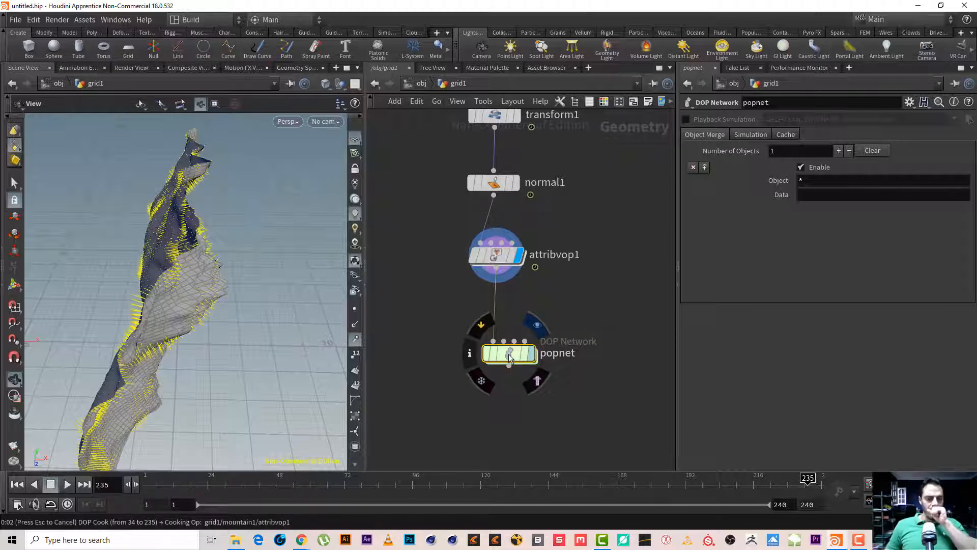
pyautogui.press('Escape')
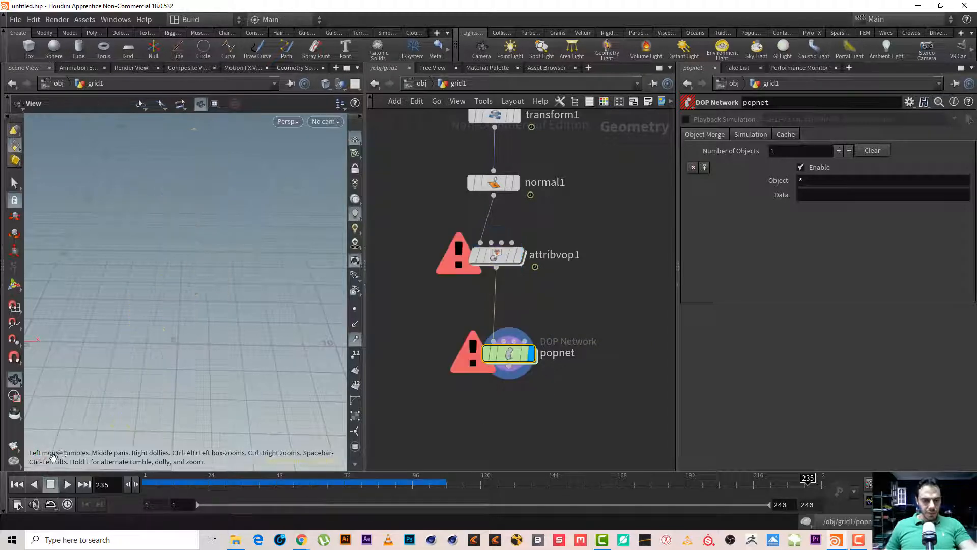
pyautogui.click(17, 484)
pyautogui.doubleClick(511, 353)
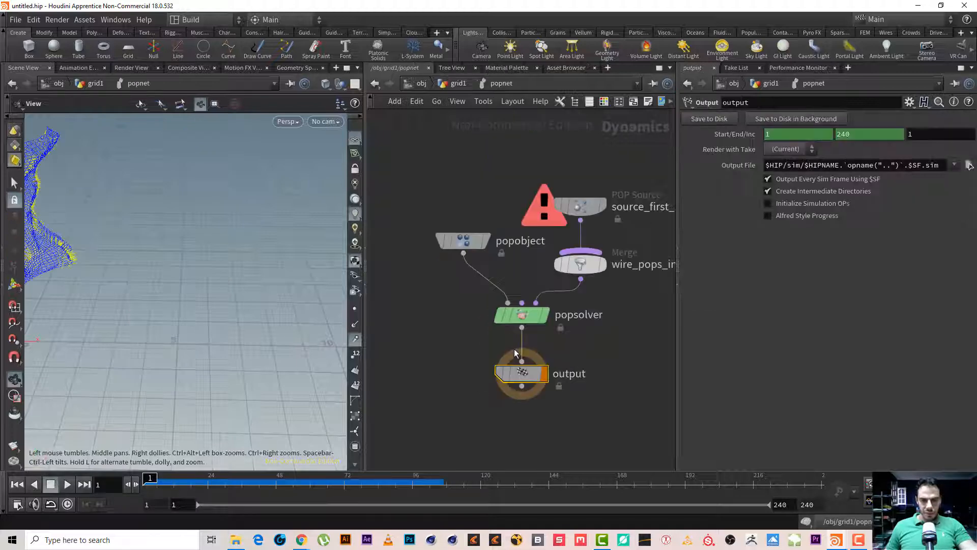
# Hide the velocity vector markers on the wall in the viewport.
pyautogui.moveTo(159, 228); pyautogui.dragTo(120, 262, button='right')
pyautogui.moveTo(120, 261); pyautogui.dragTo(162, 269, button='middle')
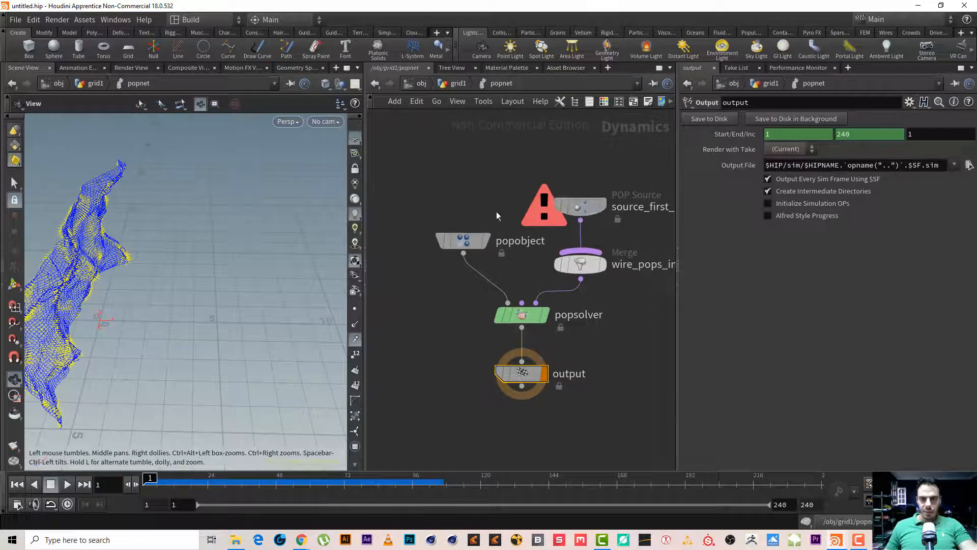
pyautogui.click(355, 464)
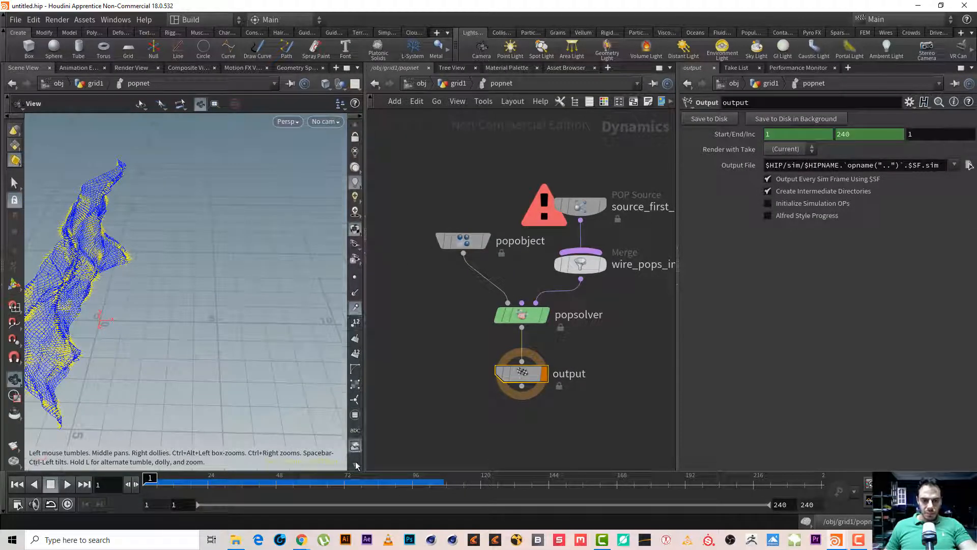
pyautogui.click(355, 464)
pyautogui.click(355, 436)
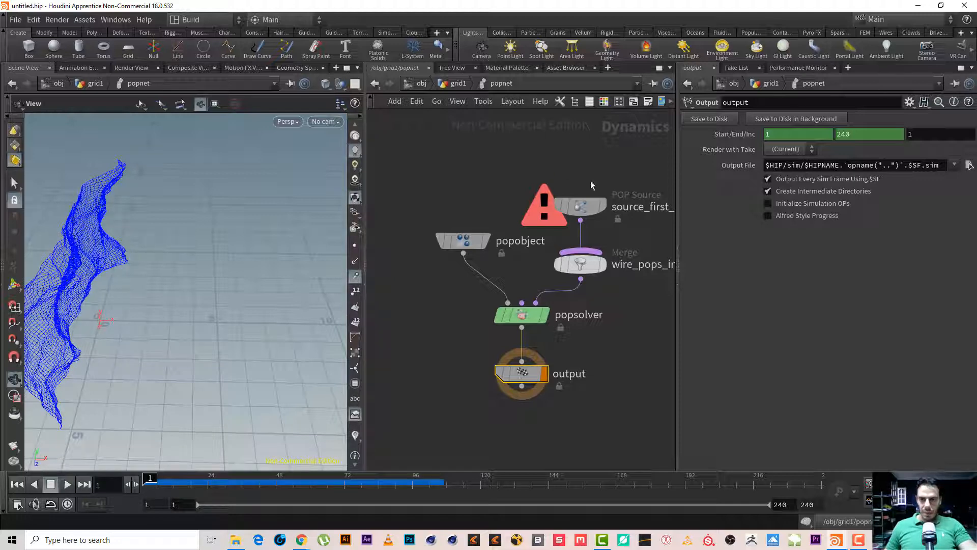
# Play the particle simulation briefly and turn off the guide display of the source_first_input POP Source.
pyautogui.click(579, 205)
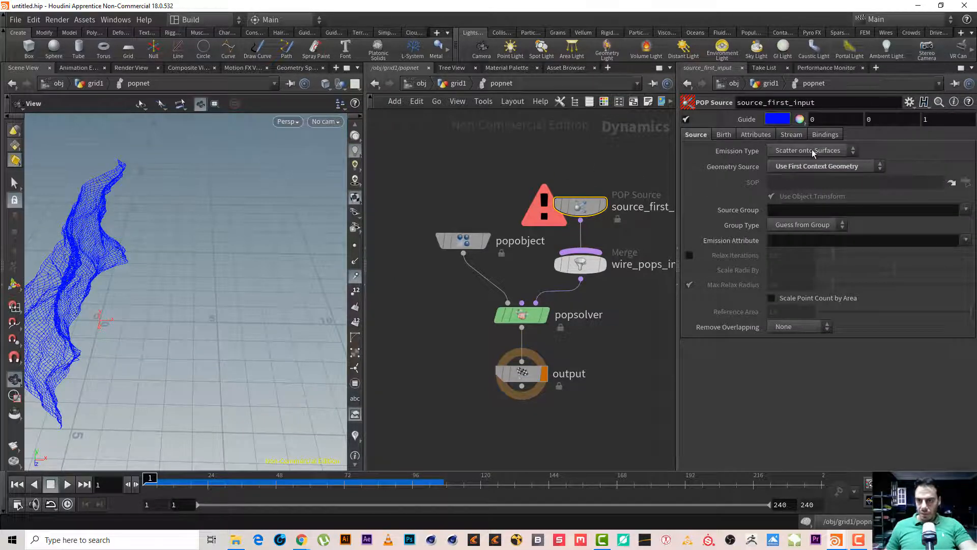
pyautogui.click(67, 485)
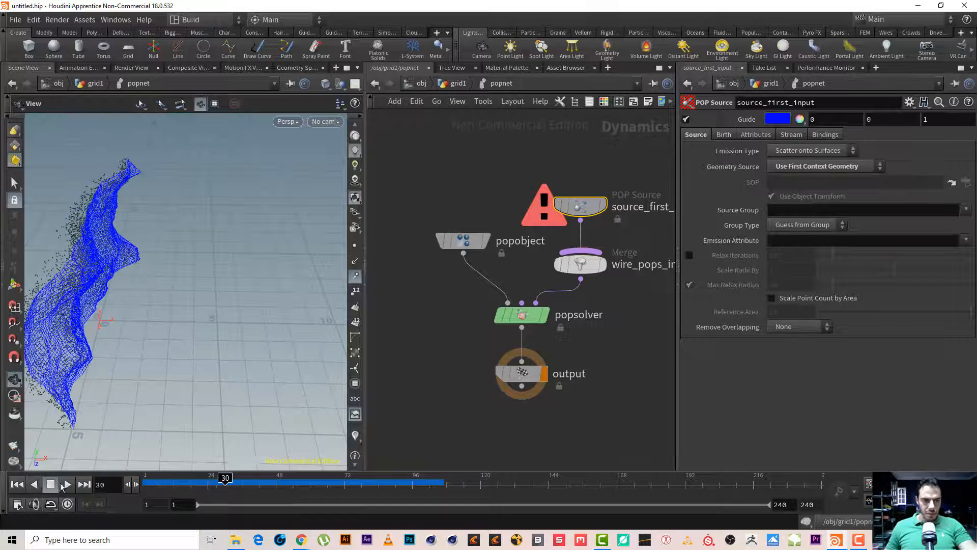
pyautogui.moveTo(186, 284); pyautogui.dragTo(511, 228)
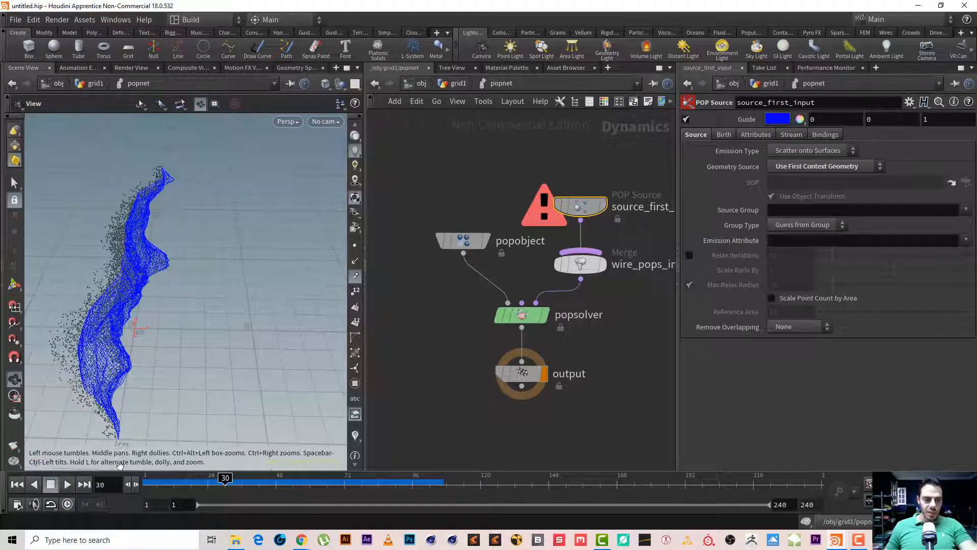
pyautogui.click(687, 119)
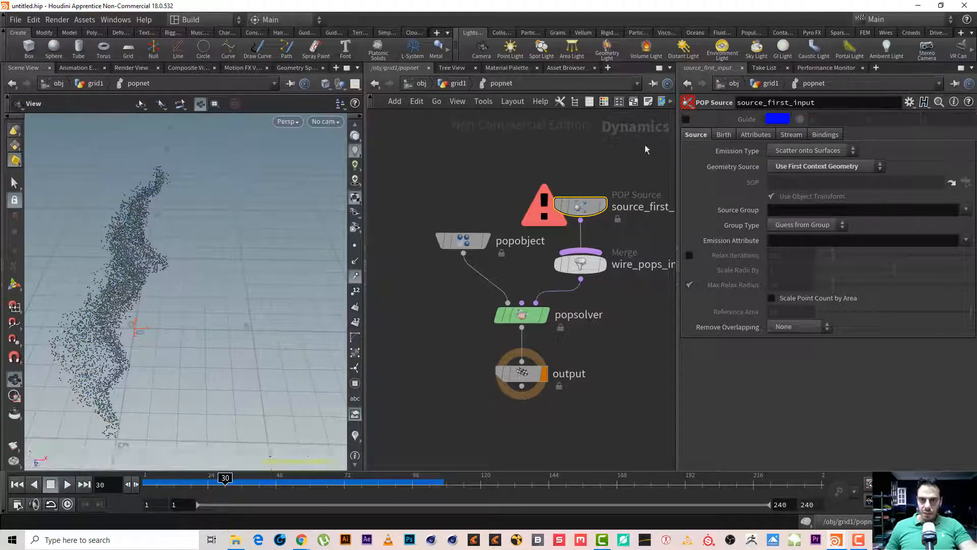
# Replay the particle simulation from the first frame, examine the emission across the timeline, and return to the start.
pyautogui.moveTo(38, 290); pyautogui.dragTo(211, 261)
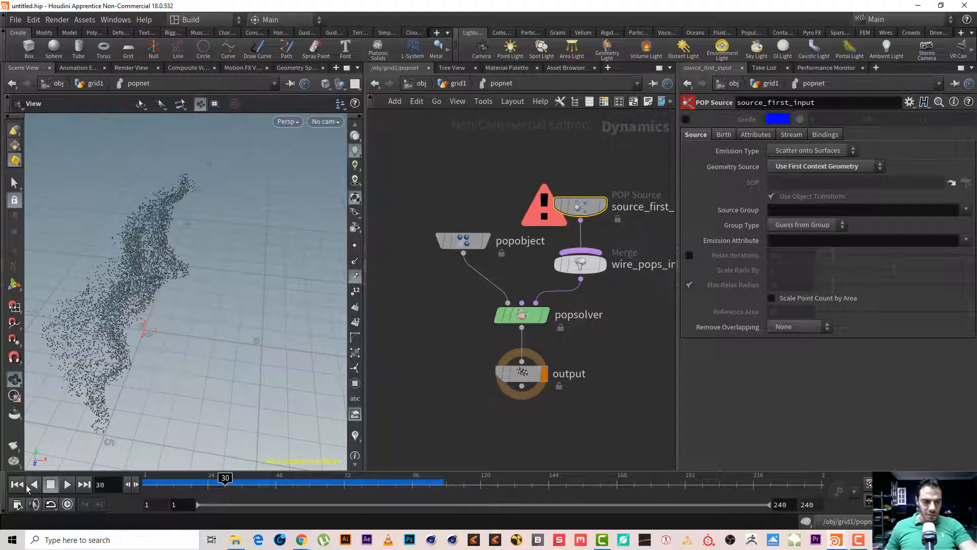
pyautogui.click(16, 484)
pyautogui.click(65, 485)
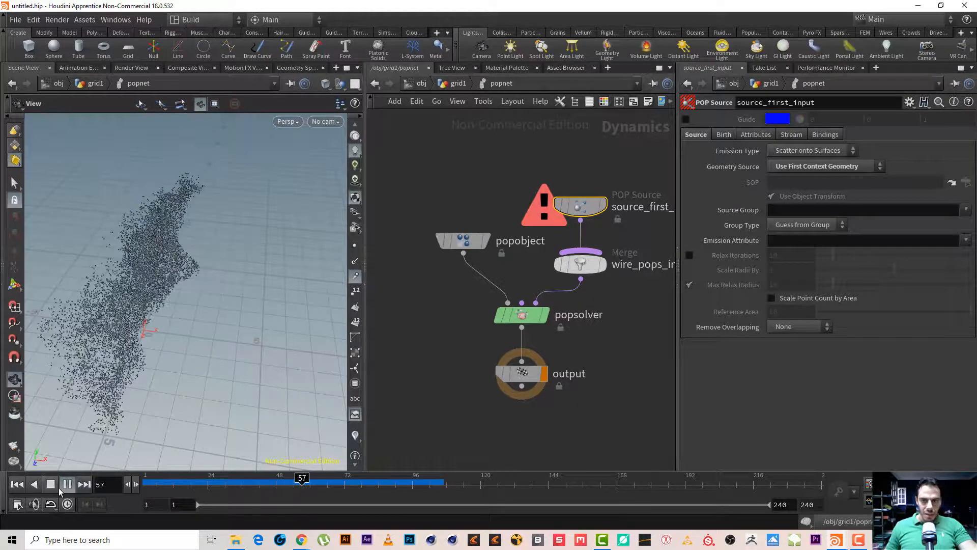
pyautogui.click(62, 487)
pyautogui.moveTo(106, 341); pyautogui.dragTo(122, 299)
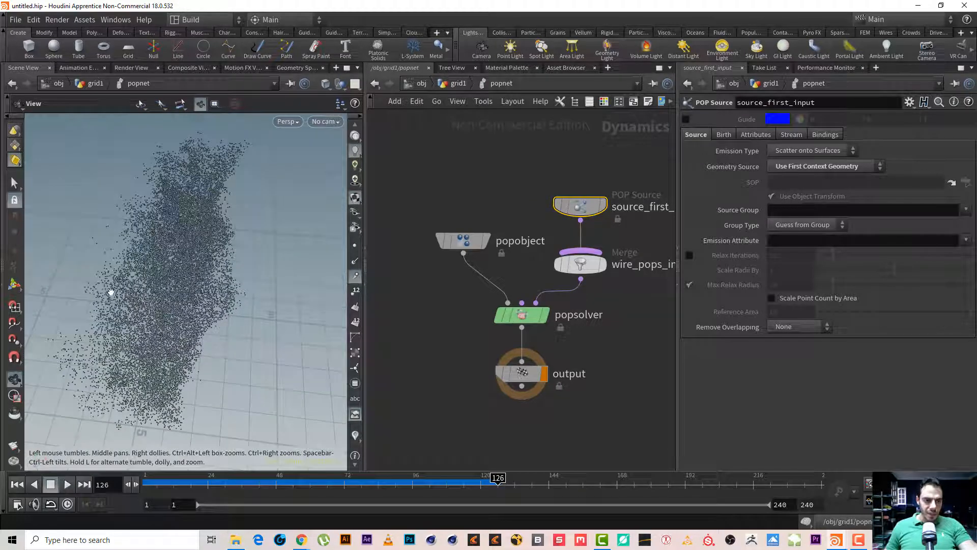
pyautogui.moveTo(201, 482); pyautogui.dragTo(390, 482)
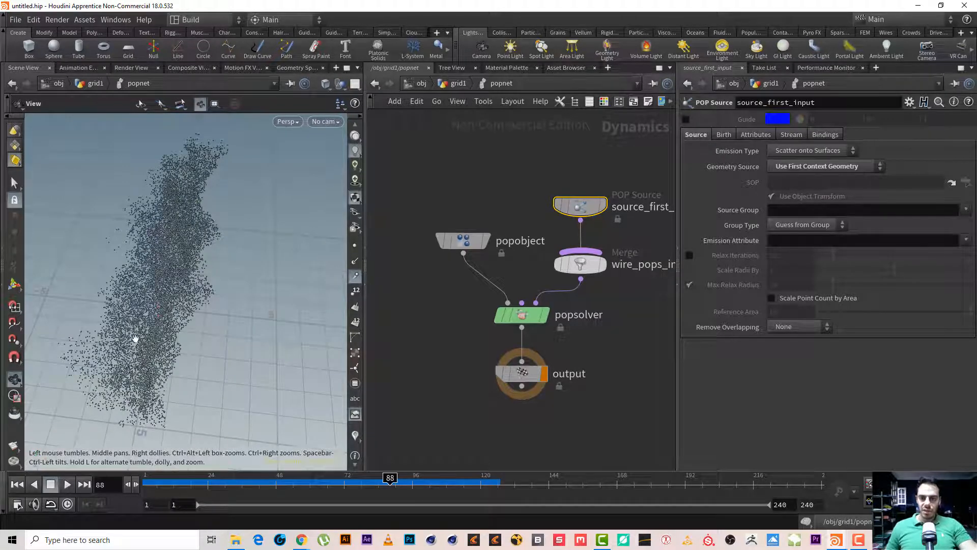
pyautogui.click(17, 484)
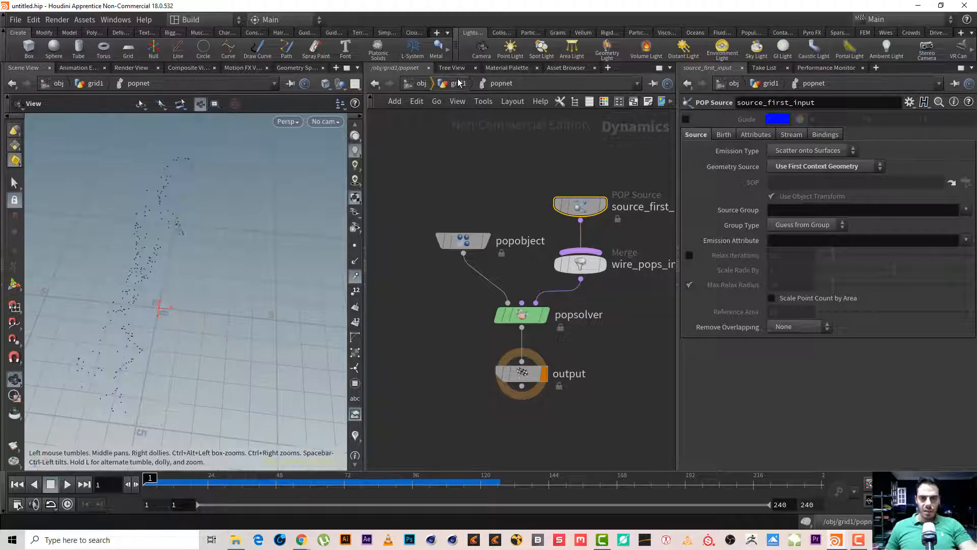
# Open the attribvop1 network in grid1 and move multiply1 and geometryvopoutput1 away from the noise node.
pyautogui.click(458, 83)
pyautogui.doubleClick(494, 301)
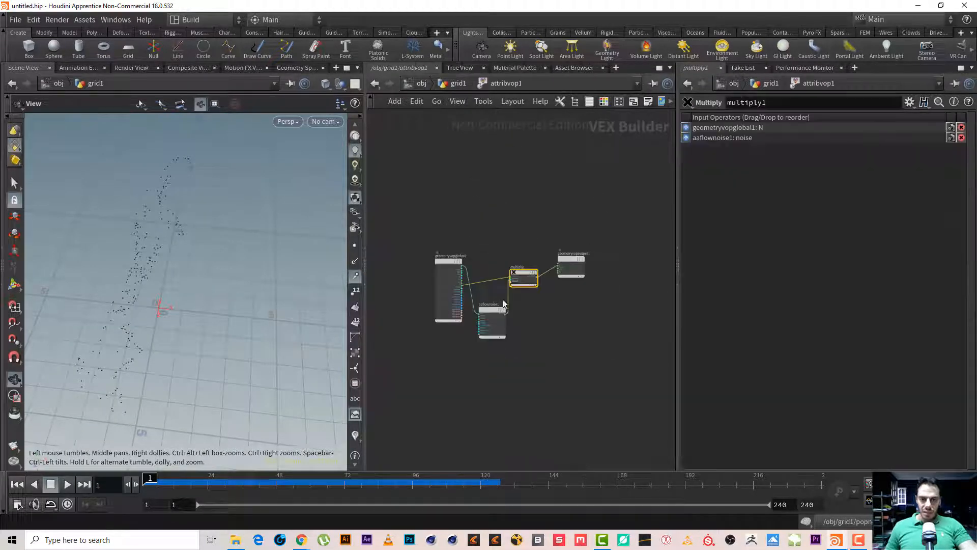
pyautogui.moveTo(570, 259); pyautogui.dragTo(625, 268)
pyautogui.moveTo(528, 271); pyautogui.dragTo(567, 247)
pyautogui.scroll(4, 541, 251)
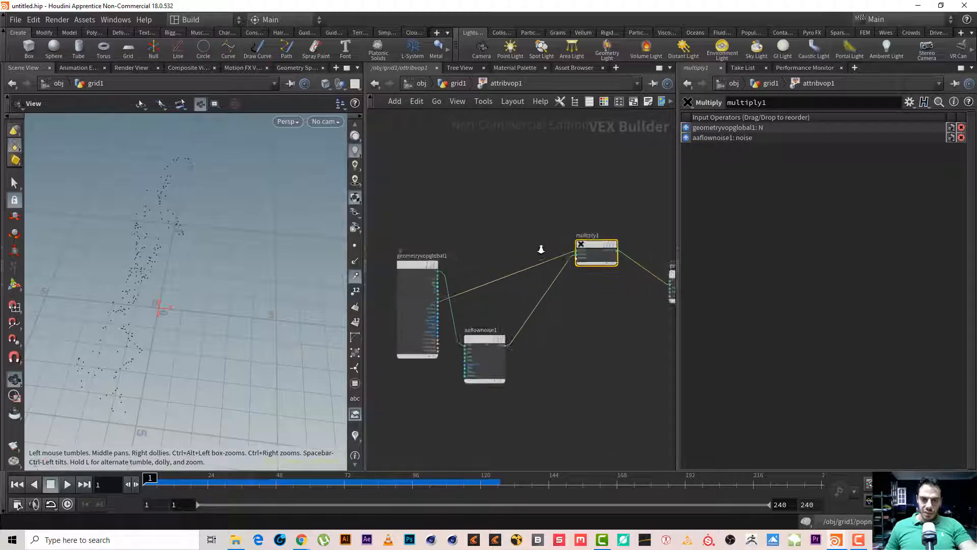
# Add a Mix node between geometryvopglobal1 and multiply1.
pyautogui.press('Tab')
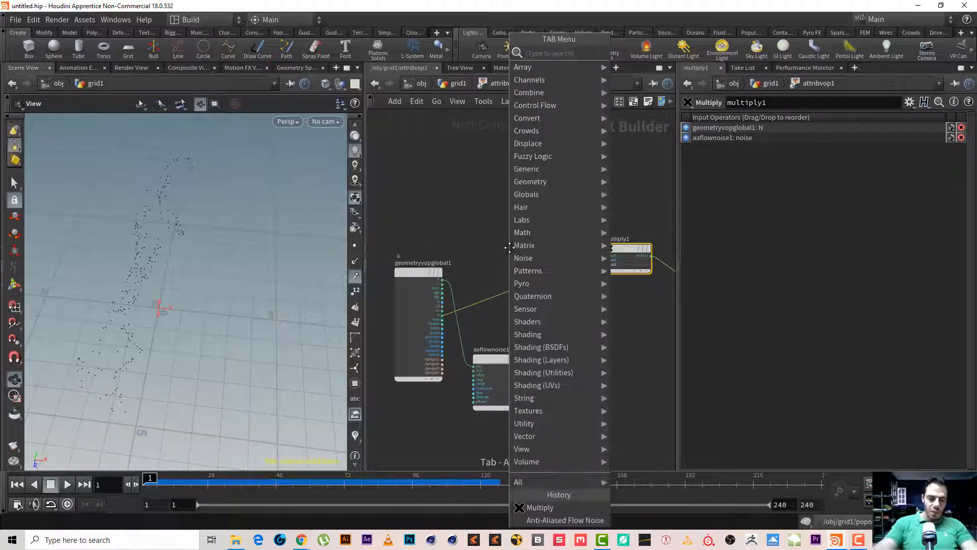
pyautogui.write('MIX')
pyautogui.press('Return')
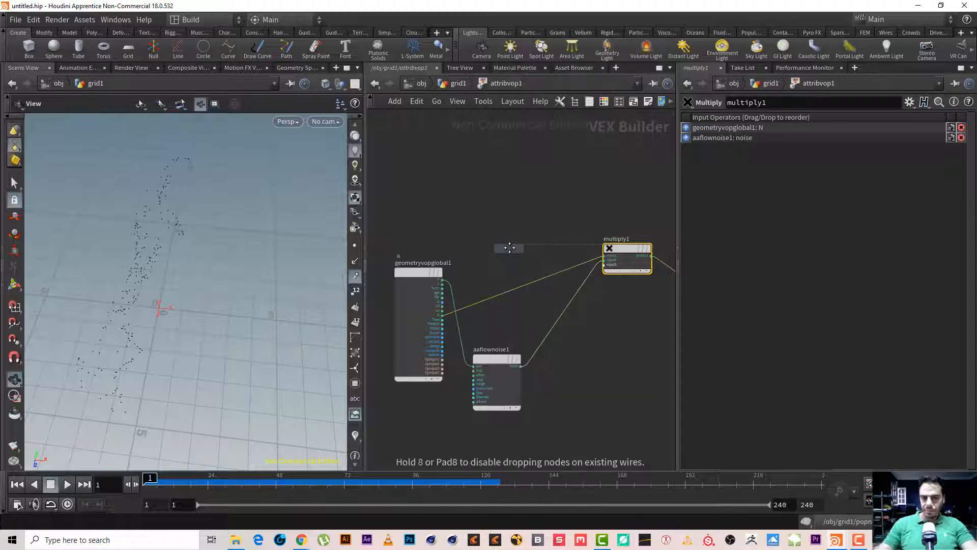
pyautogui.click(505, 249)
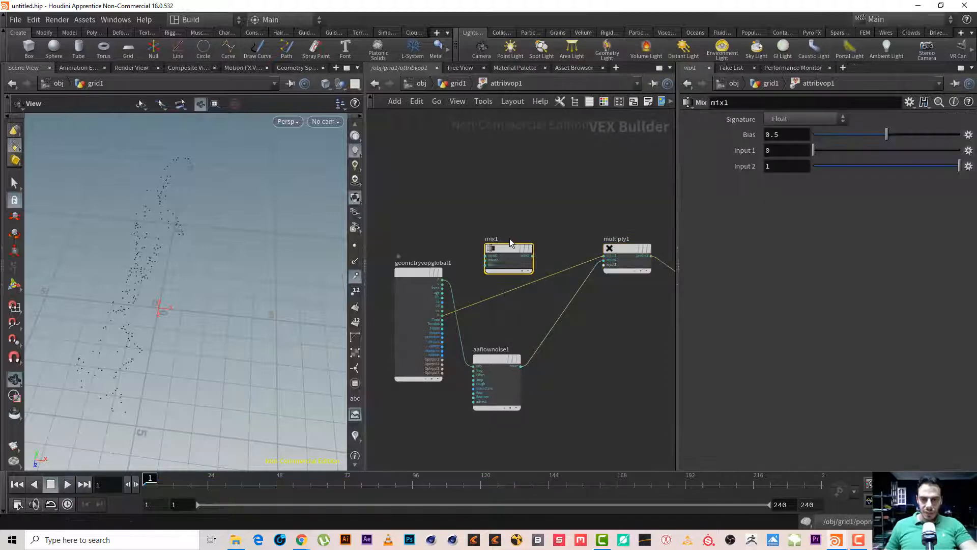
pyautogui.moveTo(500, 242); pyautogui.dragTo(520, 236)
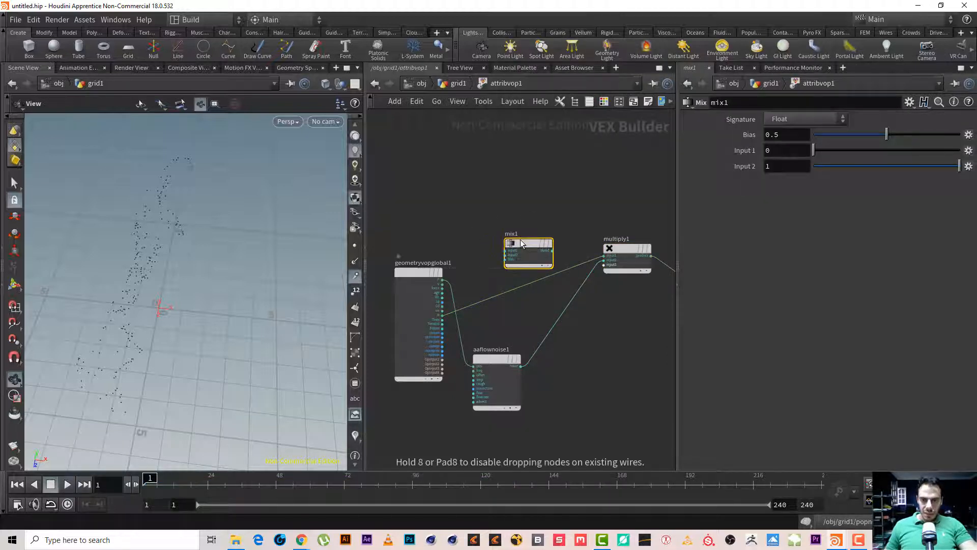
# Rewire the N output of geometryvopglobal1 from multiply1 to input1 of mix1.
pyautogui.click(503, 292)
pyautogui.click(442, 315)
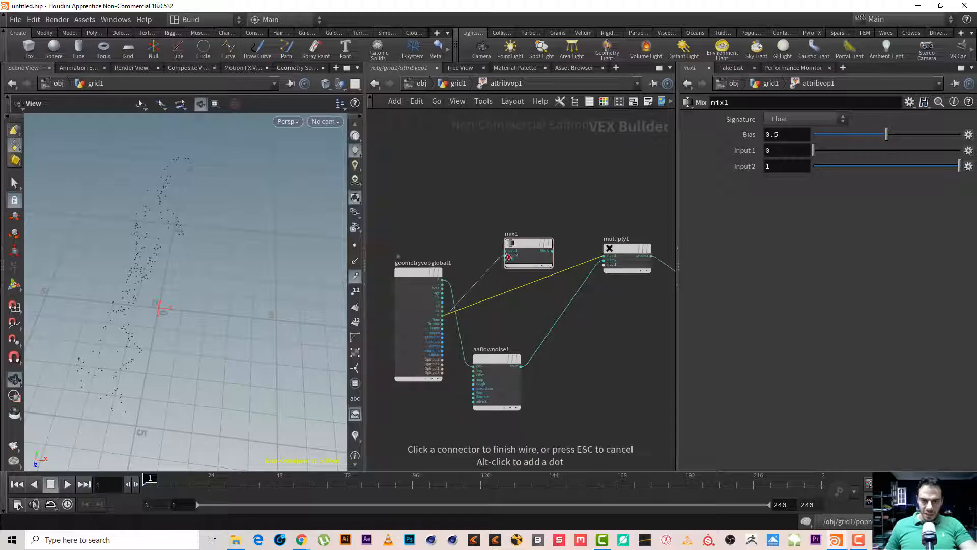
pyautogui.click(568, 225)
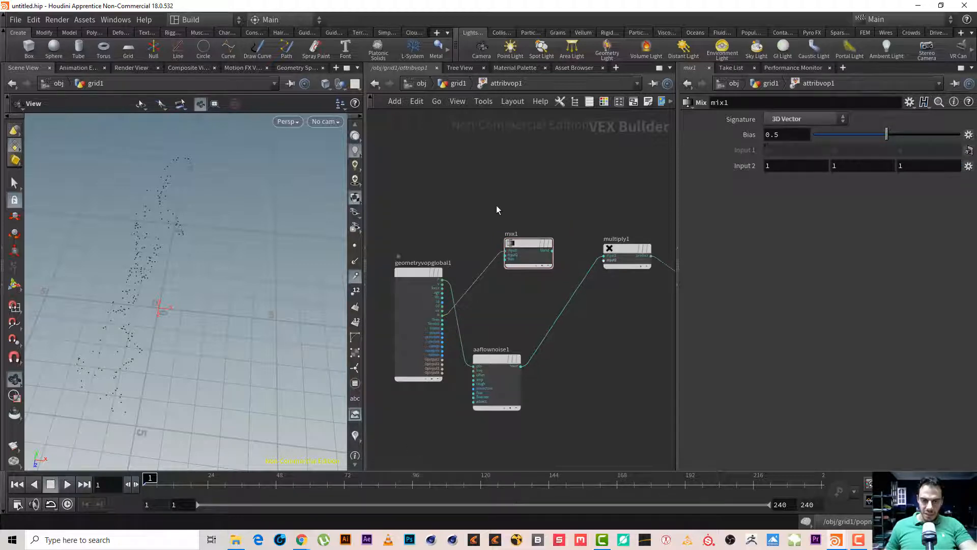
# Promote input2 of mix1 to a parameter and label it DIR.
pyautogui.scroll(4, 496, 206)
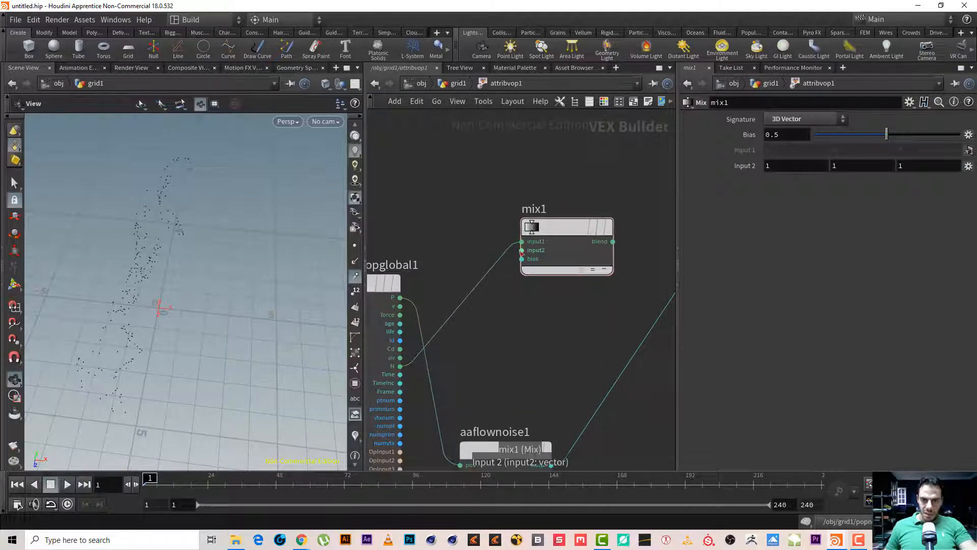
pyautogui.rightClick(521, 251)
pyautogui.click(527, 256)
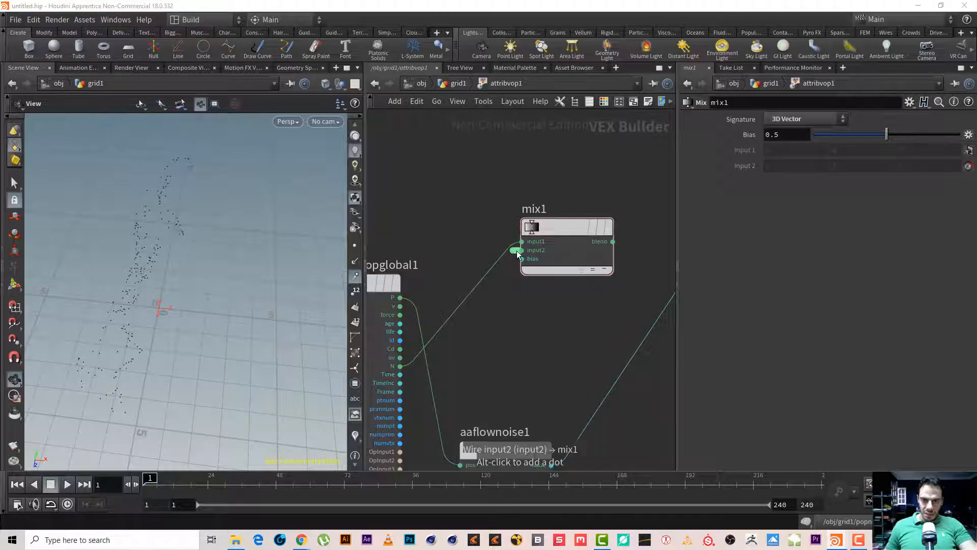
pyautogui.click(517, 251)
pyautogui.click(809, 147)
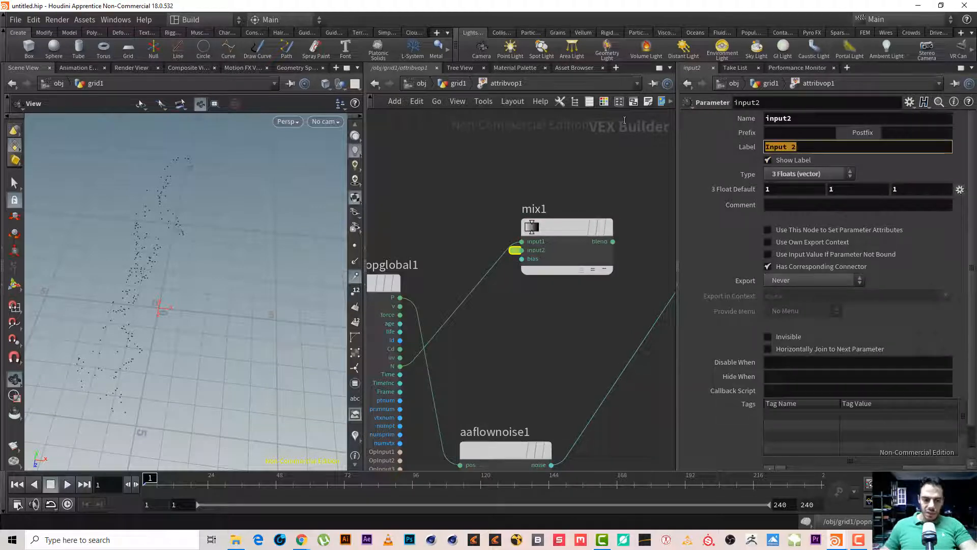
pyautogui.write('DIR')
pyautogui.press('Return')
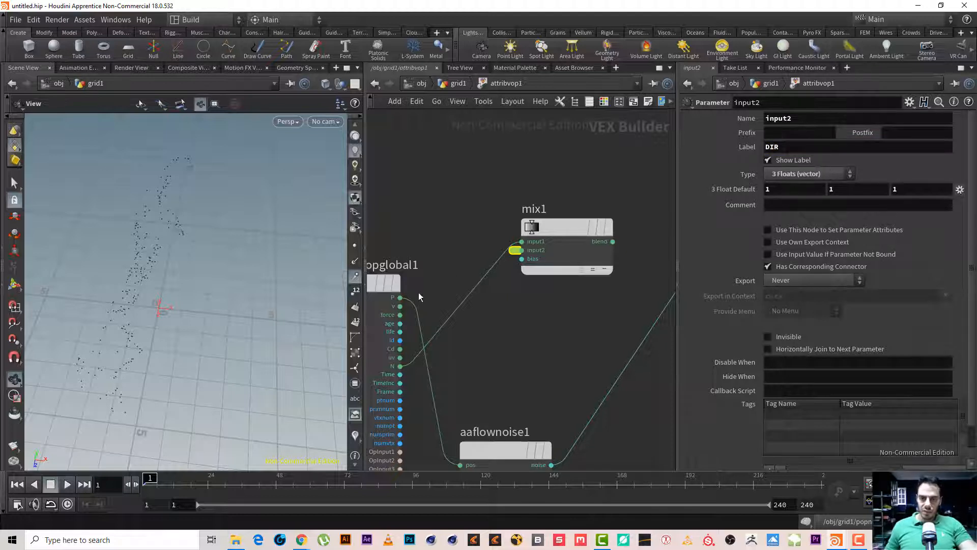
# Promote the bias input of mix1 to a parameter and label it Bias.
pyautogui.rightClick(521, 260)
pyautogui.click(532, 268)
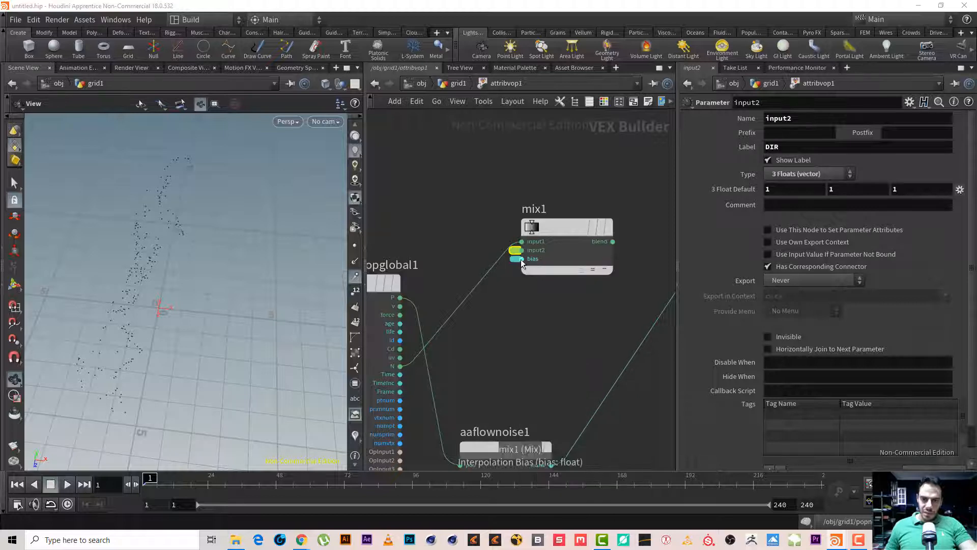
pyautogui.doubleClick(821, 143)
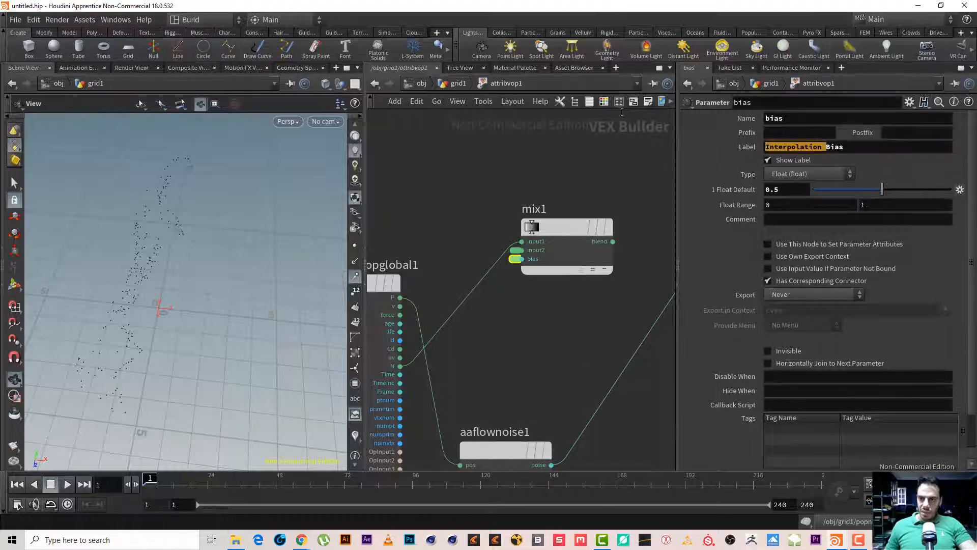
pyautogui.press('BackSpace')
pyautogui.press('Return')
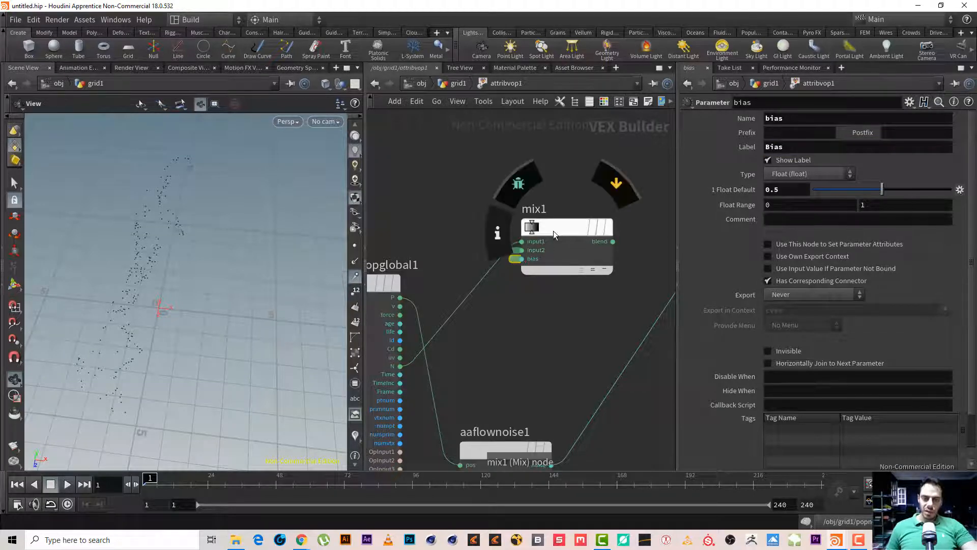
# Connect the blend output of mix1 to input2 of multiply1.
pyautogui.moveTo(554, 230); pyautogui.dragTo(439, 216, button='middle')
pyautogui.click(499, 227)
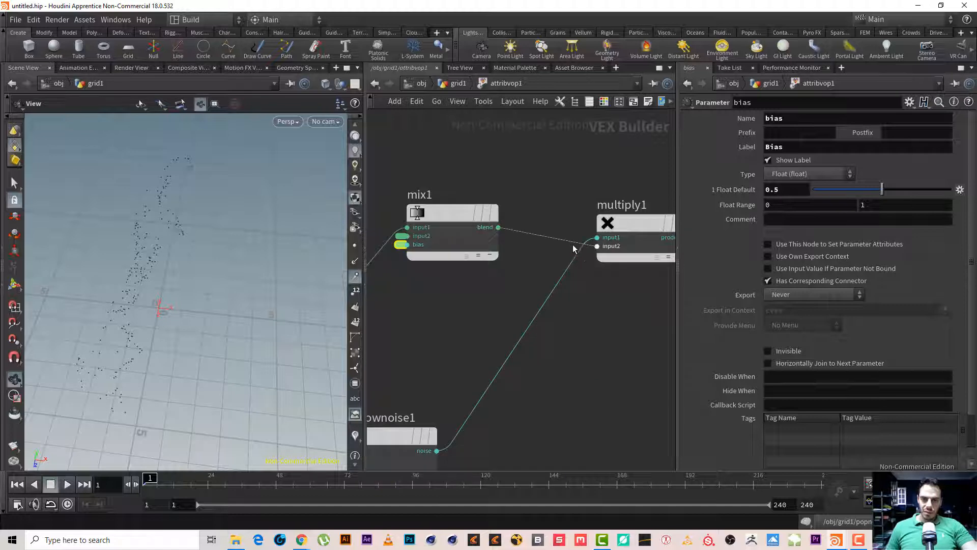
pyautogui.click(597, 246)
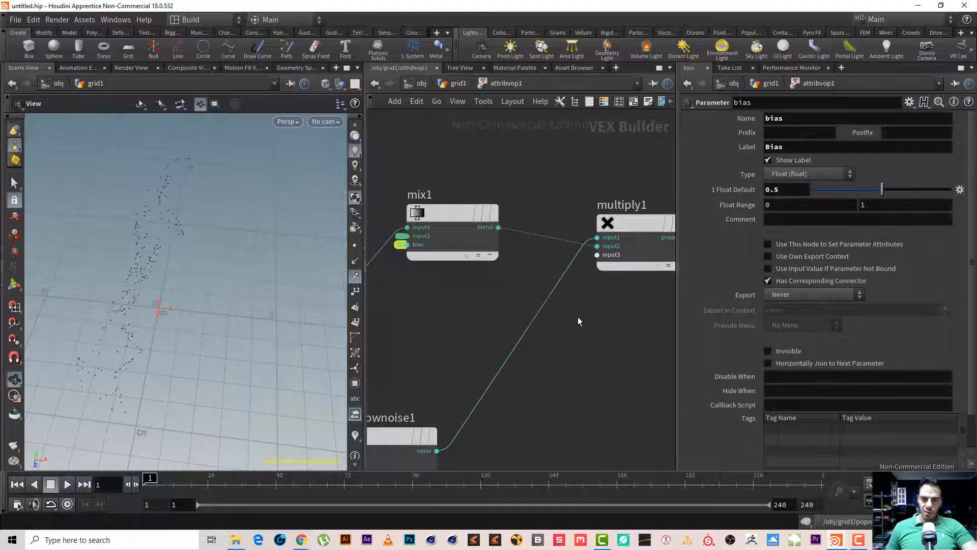
# Promote input3 of multiply1 to a parameter.
pyautogui.scroll(-2, 580, 326)
pyautogui.scroll(-1, 590, 305)
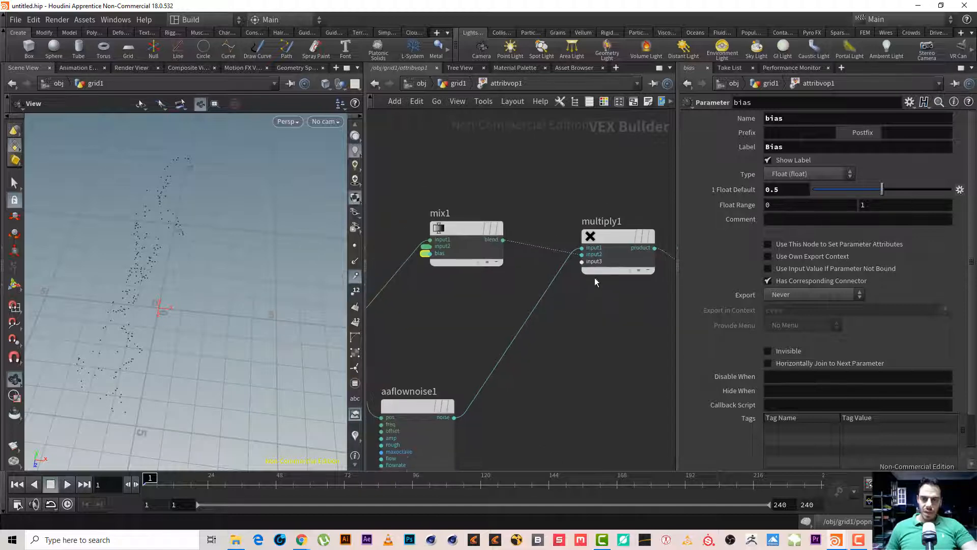
pyautogui.scroll(1, 590, 293)
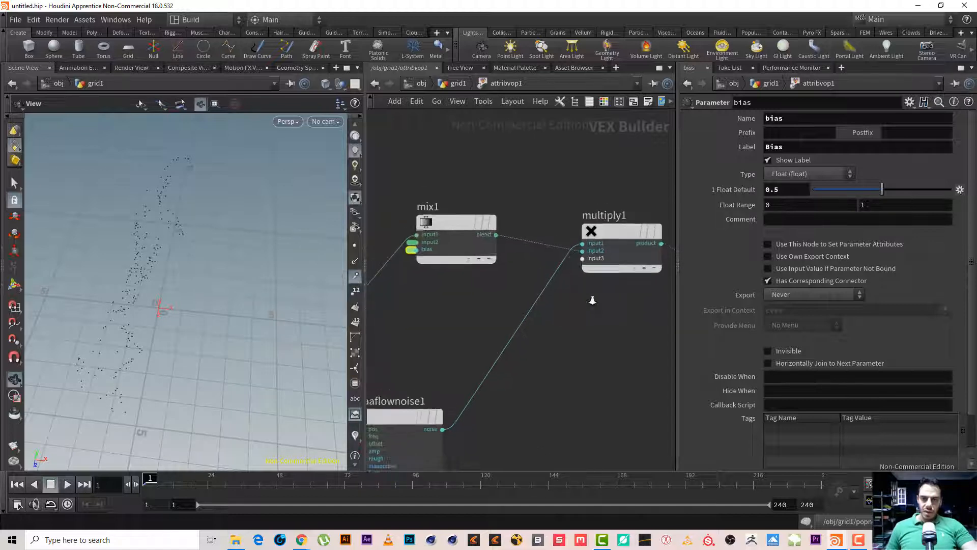
pyautogui.rightClick(586, 259)
pyautogui.click(593, 264)
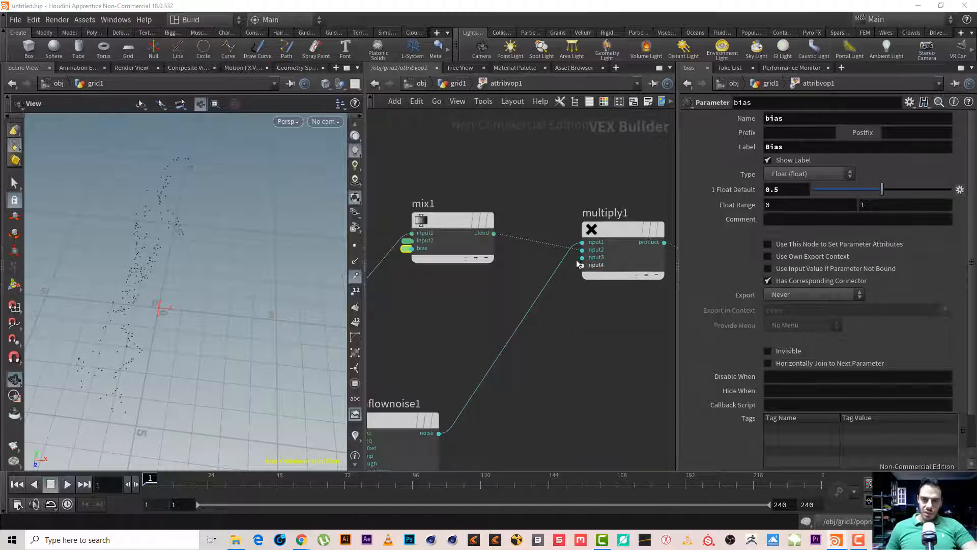
# Label the promoted input3 parameter of multiply1 "general scale".
pyautogui.click(576, 257)
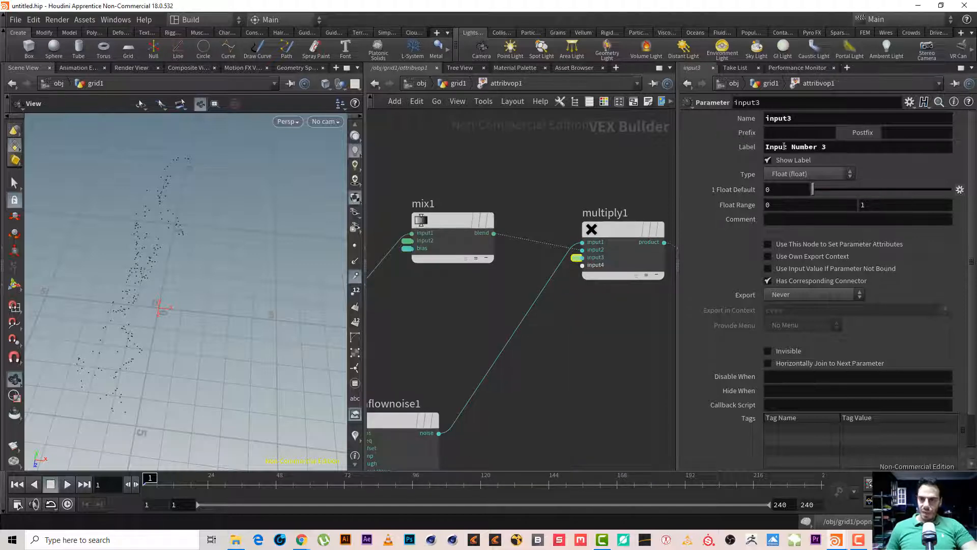
pyautogui.tripleClick(810, 147)
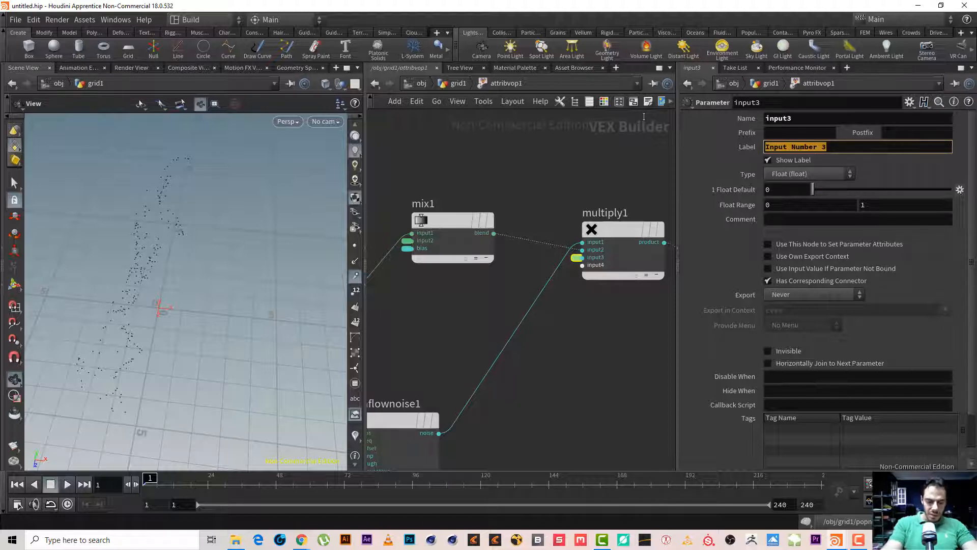
pyautogui.write('GENER')
pyautogui.press('BackSpace')
pyautogui.press('BackSpace')
pyautogui.press('BackSpace')
pyautogui.press('BackSpace')
pyautogui.press('BackSpace')
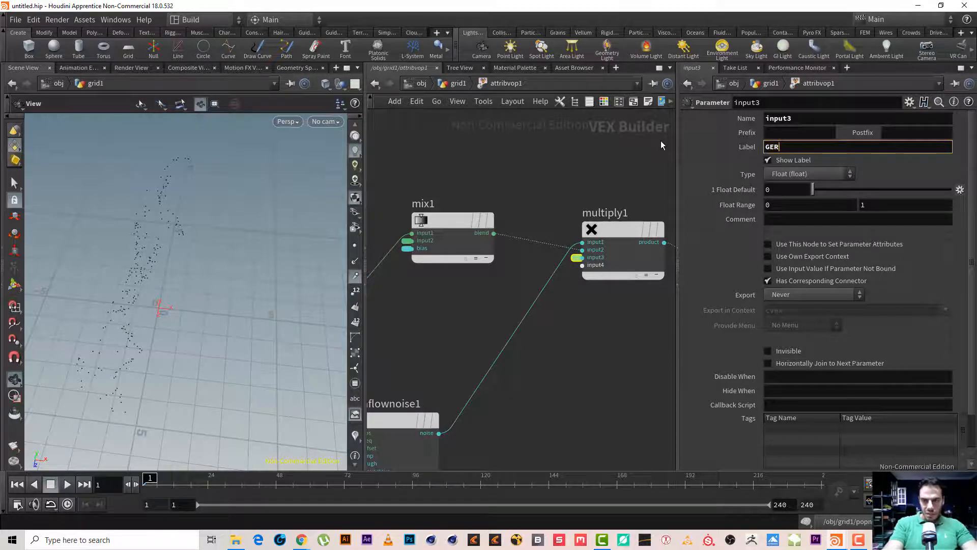
pyautogui.write('eneral scale')
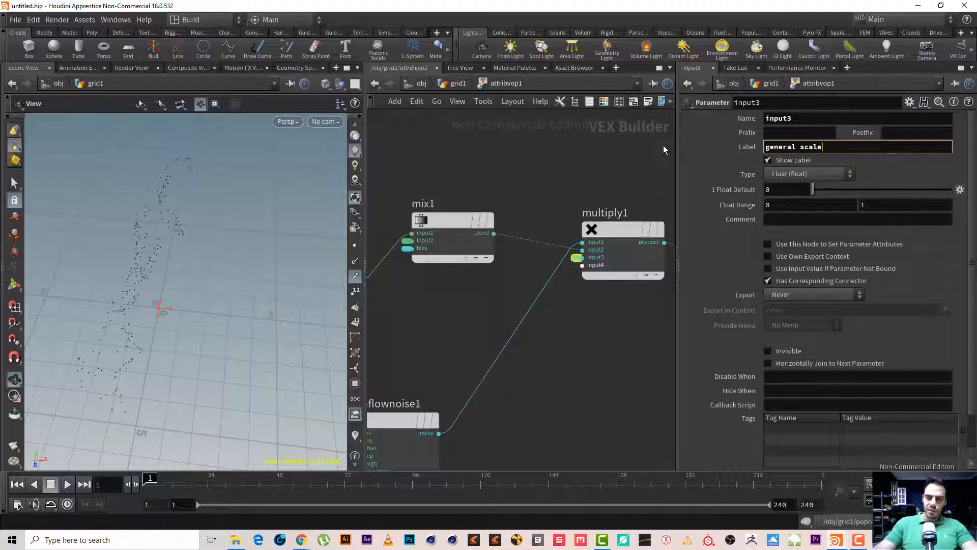
pyautogui.press('Return')
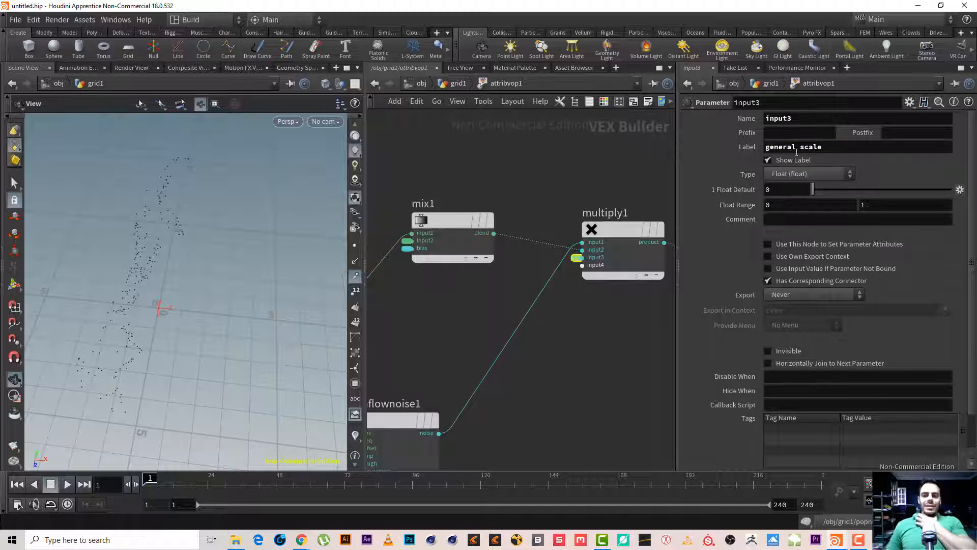
# Rewire multiply1 so mix1's blend feeds input1 and aaflownoise1's noise feeds the free input after the promoted parameter.
pyautogui.moveTo(557, 146); pyautogui.dragTo(536, 153, button='middle')
pyautogui.click(532, 234)
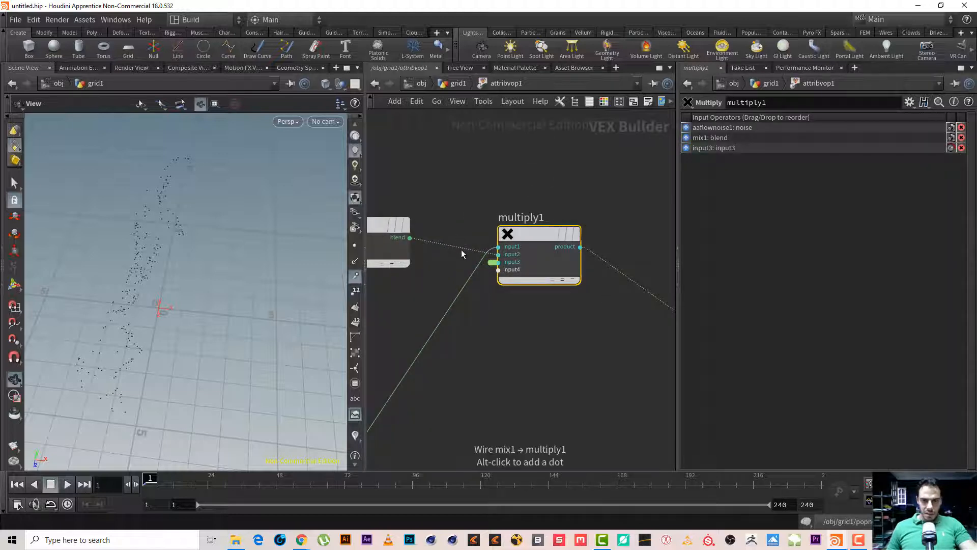
pyautogui.moveTo(462, 248); pyautogui.dragTo(499, 248)
pyautogui.scroll(-5, 486, 322)
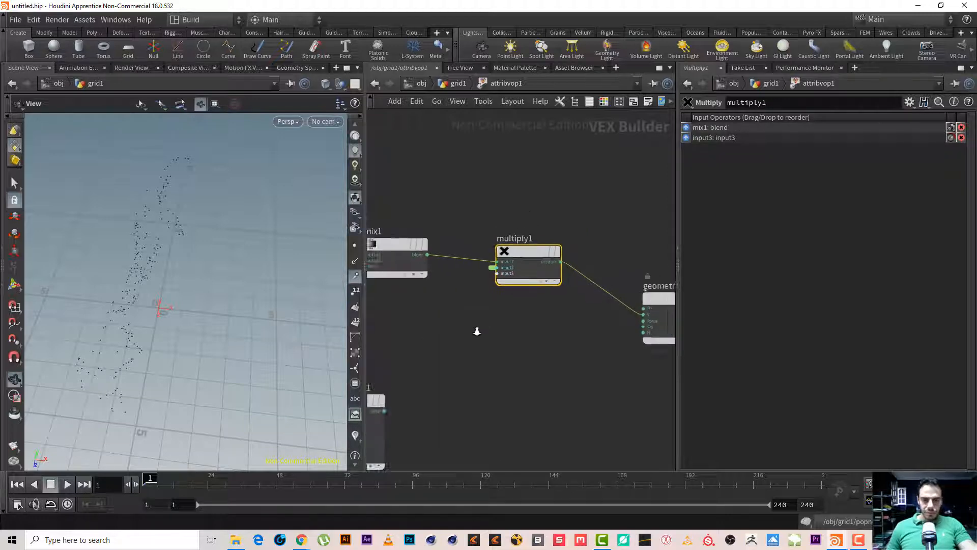
pyautogui.press('super')
pyautogui.click(548, 356)
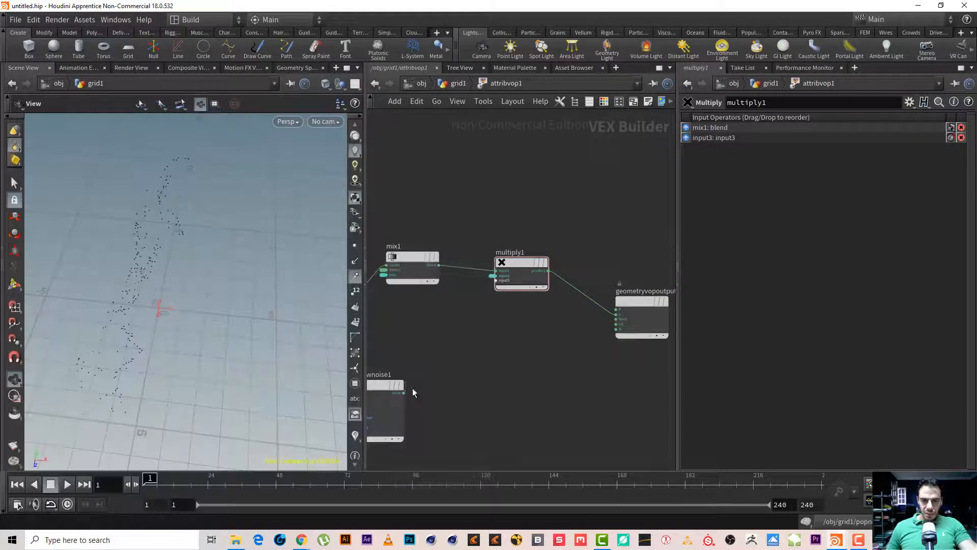
pyautogui.click(404, 393)
pyautogui.click(497, 283)
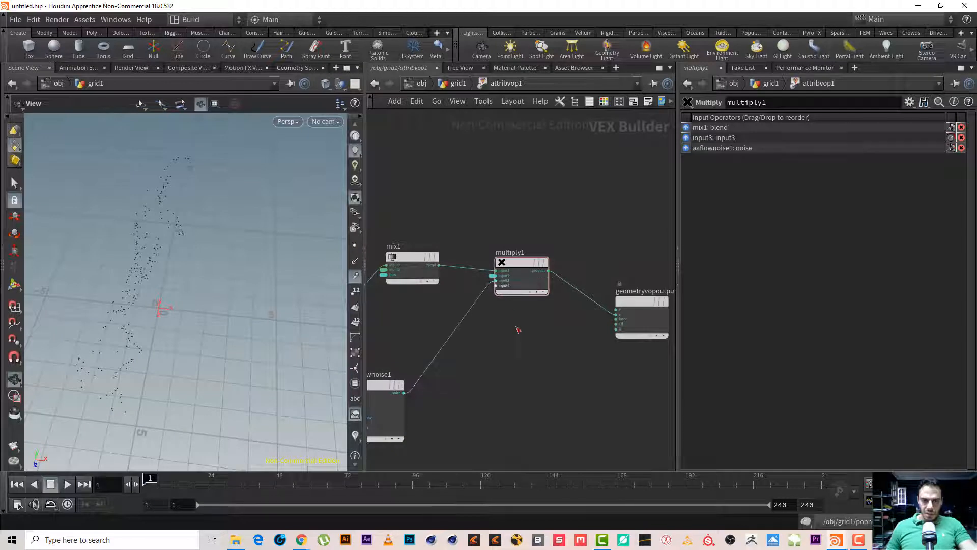
# Return to the grid1 network and set the second and third DIR components of attribvop1 to 0.
pyautogui.scroll(2, 520, 330)
pyautogui.moveTo(539, 337); pyautogui.dragTo(508, 212)
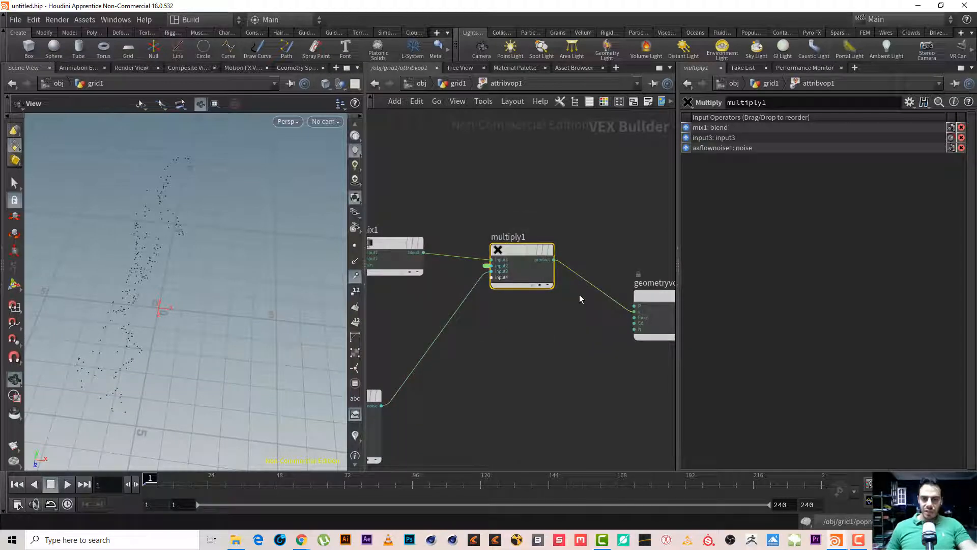
pyautogui.moveTo(483, 304); pyautogui.dragTo(553, 323, button='middle')
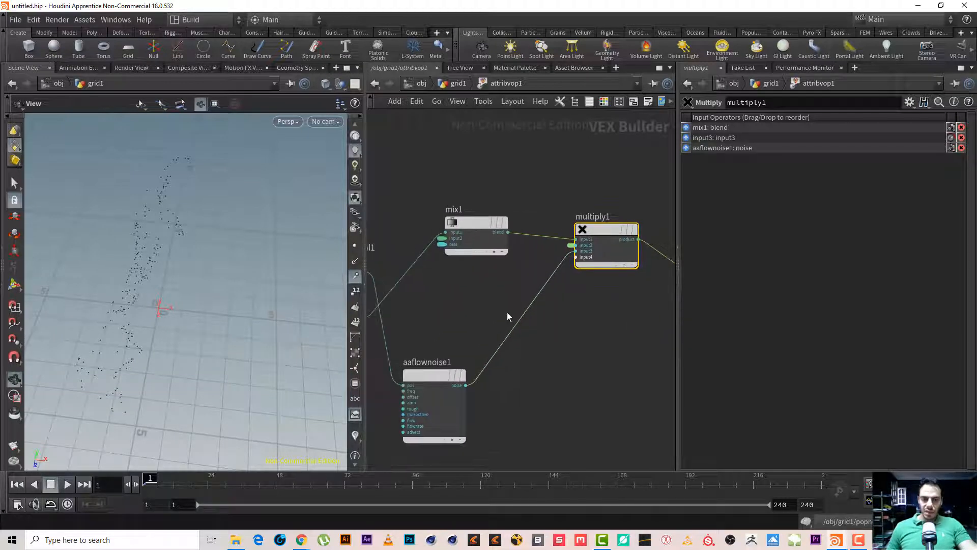
pyautogui.moveTo(607, 305); pyautogui.dragTo(577, 284, button='middle')
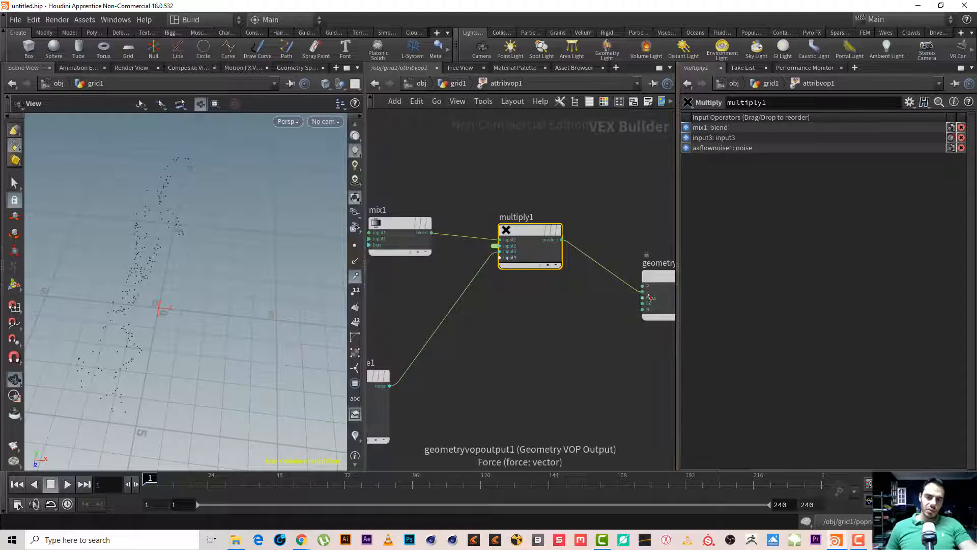
pyautogui.moveTo(468, 162); pyautogui.dragTo(530, 167, button='middle')
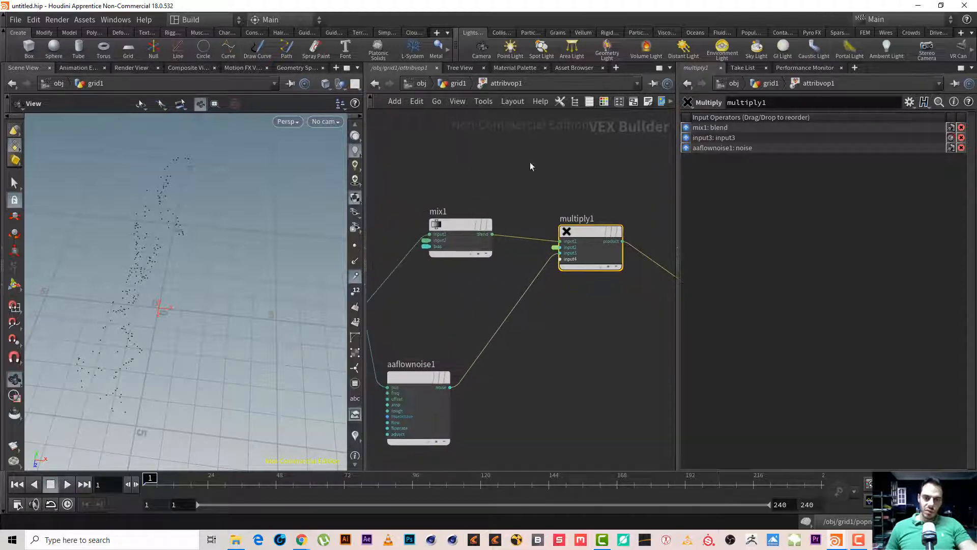
pyautogui.click(448, 83)
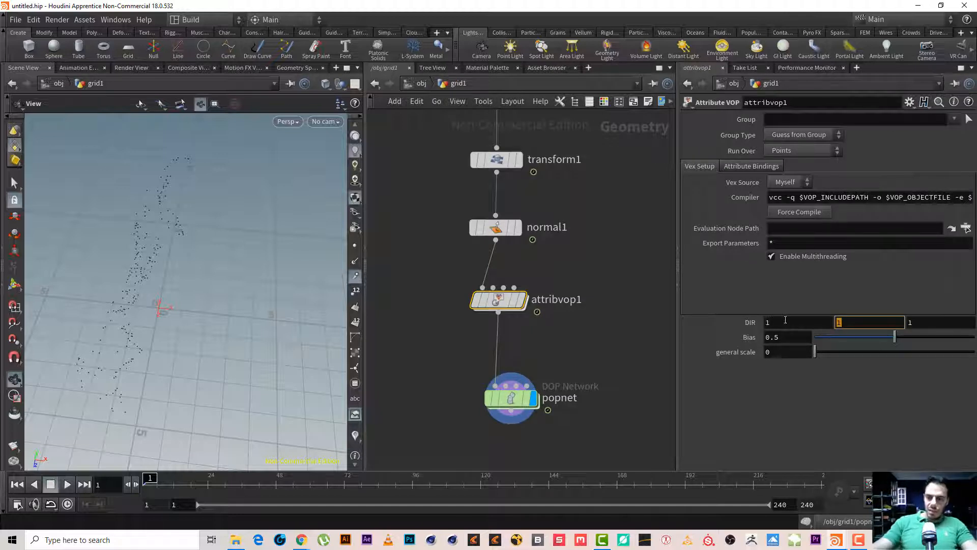
pyautogui.write('0')
pyautogui.press('Tab')
pyautogui.write('0')
pyautogui.press('Return')
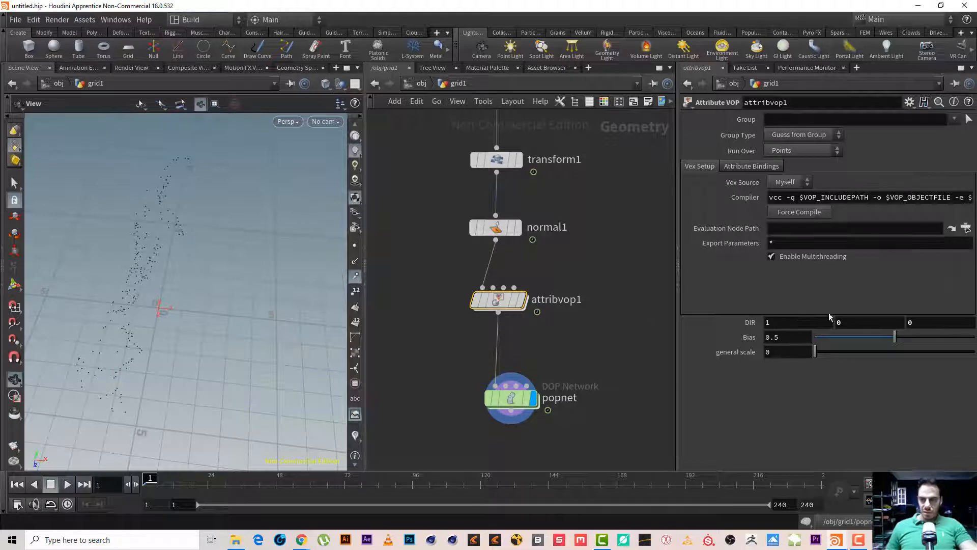
# Set the general scale of attribvop1 to 1.
pyautogui.moveTo(787, 355); pyautogui.dragTo(576, 325)
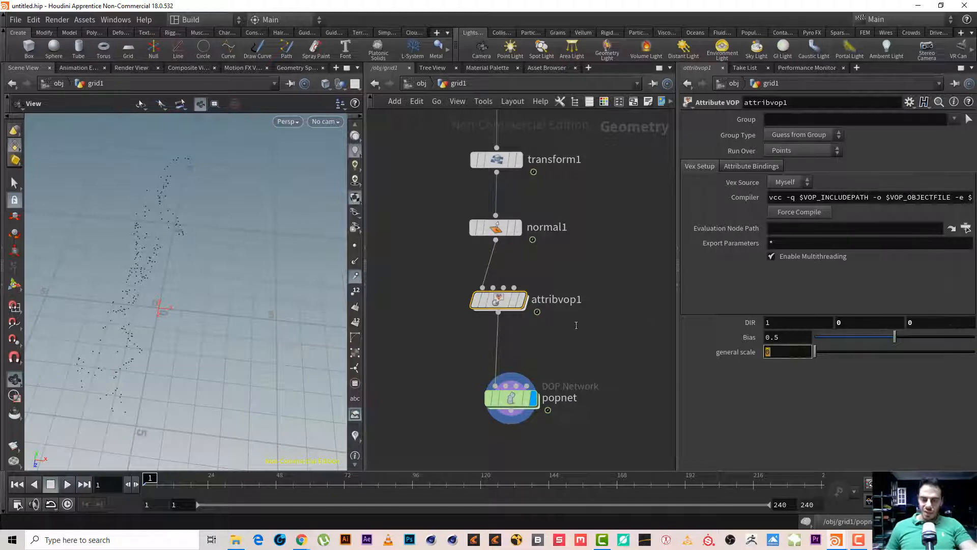
pyautogui.write('1')
pyautogui.press('Return')
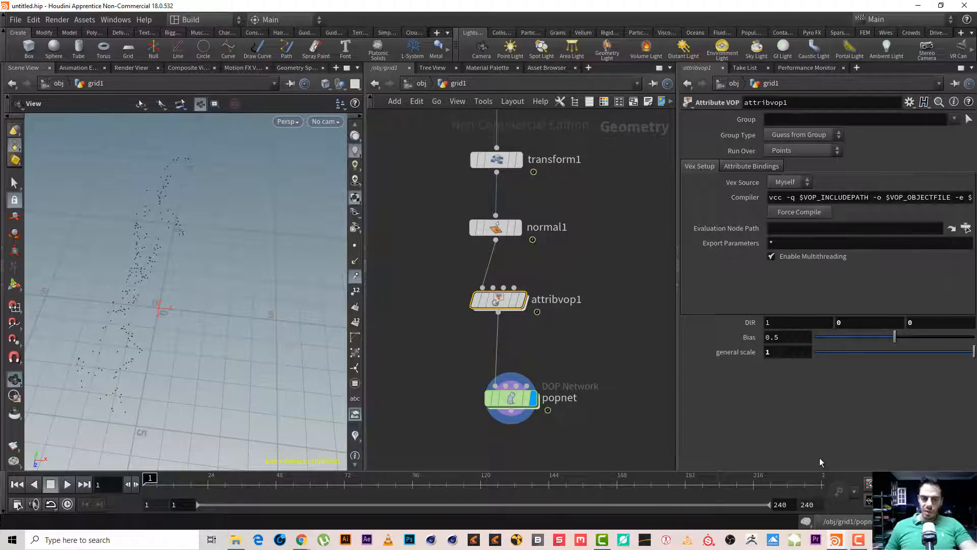
# Display attribvop1's output in the viewport and turn on its velocity vector visualization.
pyautogui.click(521, 300)
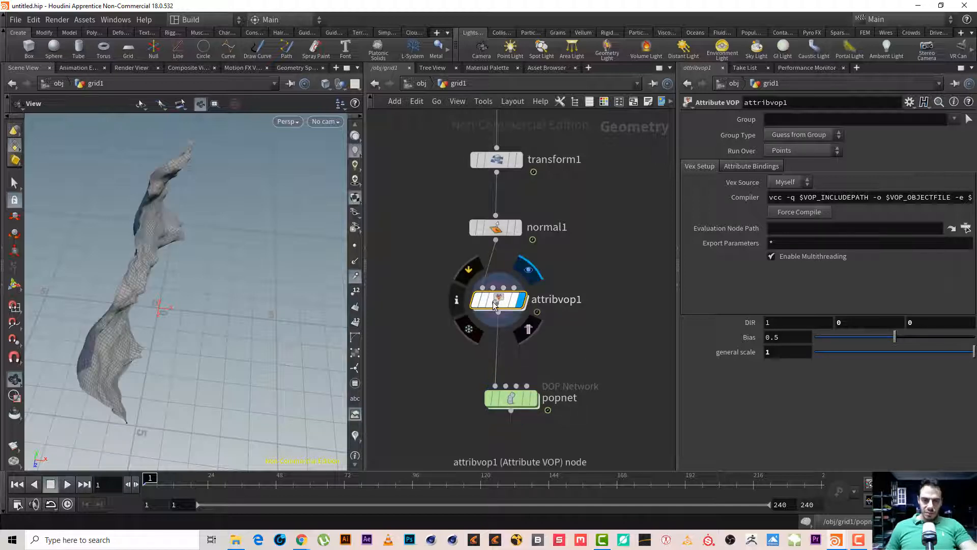
pyautogui.click(355, 468)
pyautogui.click(355, 420)
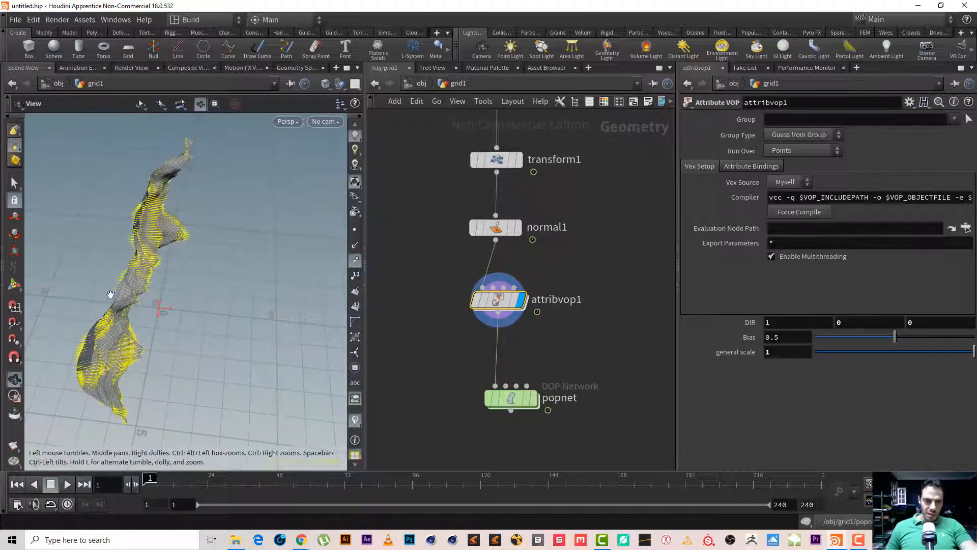
pyautogui.moveTo(110, 295); pyautogui.dragTo(134, 268, button='right')
pyautogui.moveTo(135, 267); pyautogui.dragTo(219, 229)
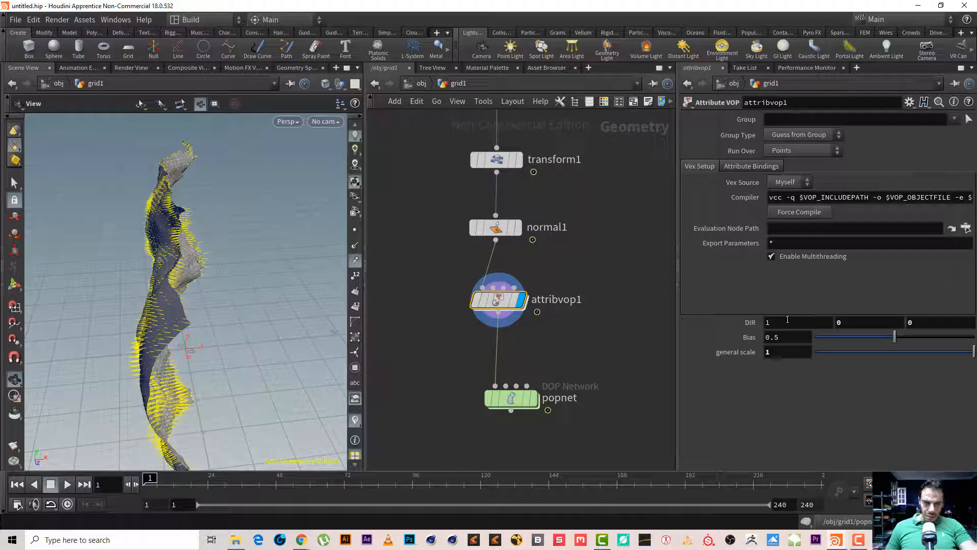
# Try -1 as the first DIR component of attribvop1 and examine the velocity vectors up close.
pyautogui.moveTo(688, 306); pyautogui.dragTo(675, 305)
pyautogui.write('-1')
pyautogui.press('Return')
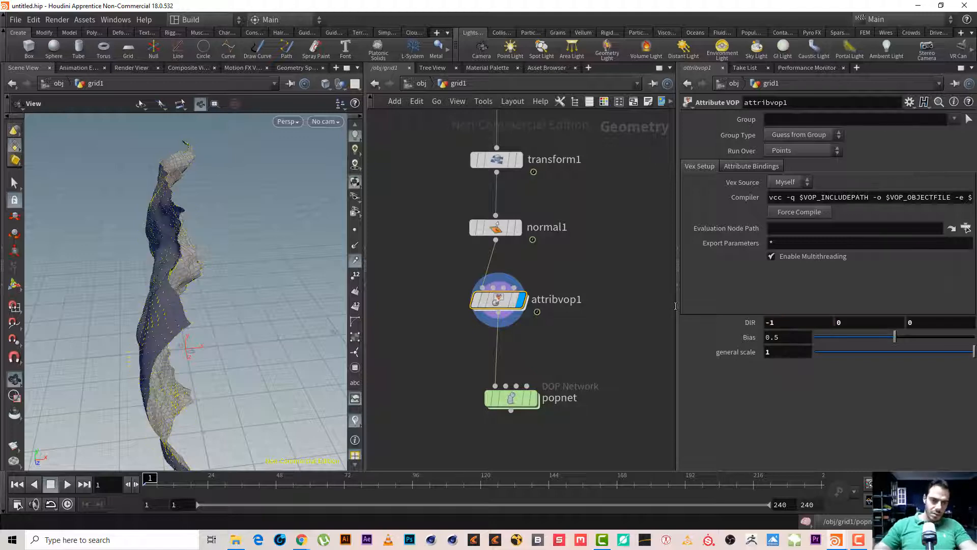
pyautogui.moveTo(283, 306); pyautogui.dragTo(307, 301)
pyautogui.moveTo(307, 301); pyautogui.dragTo(296, 271, button='right')
pyautogui.moveTo(297, 271); pyautogui.dragTo(397, 264)
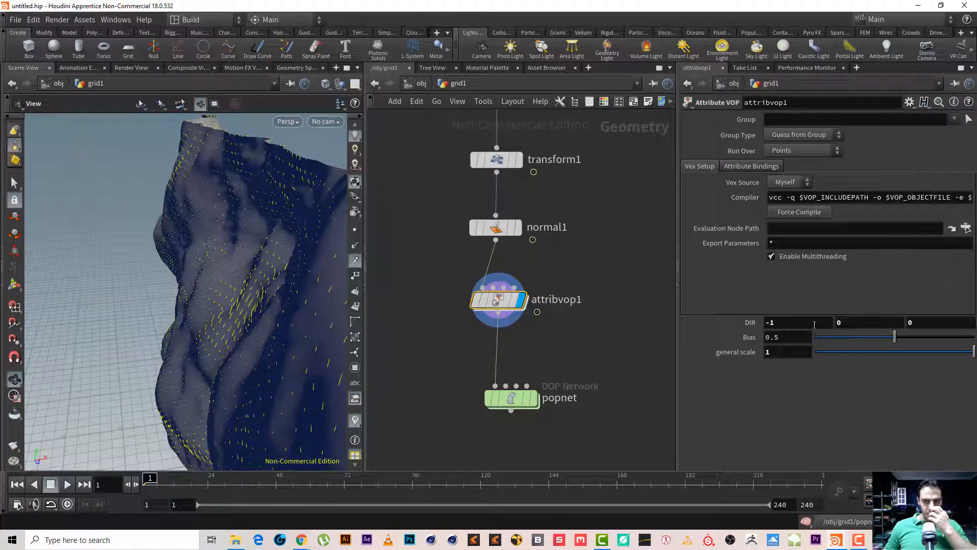
# Restore the first DIR component of attribvop1 to 1 and view the vectors along the wall.
pyautogui.write('1')
pyautogui.press('Return')
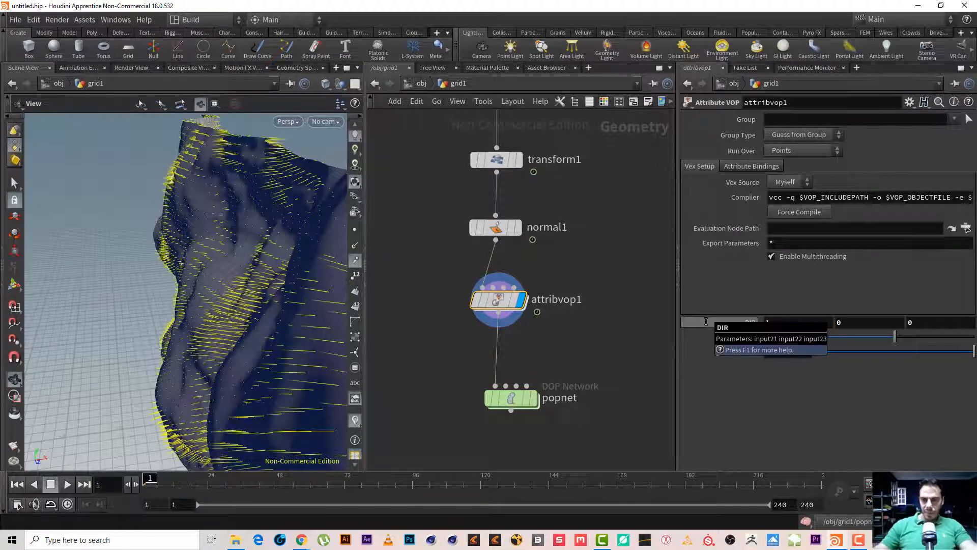
pyautogui.moveTo(196, 262); pyautogui.dragTo(249, 306)
# Open attribvop1's network and examine the multiply1 node, its general scale parameter and the mix1 node.
pyautogui.doubleClick(499, 300)
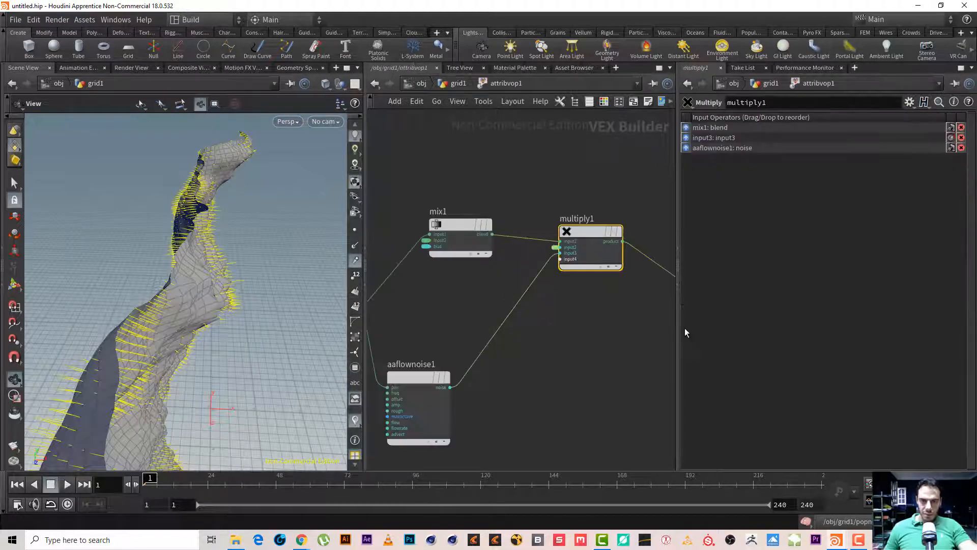
pyautogui.scroll(2, 570, 304)
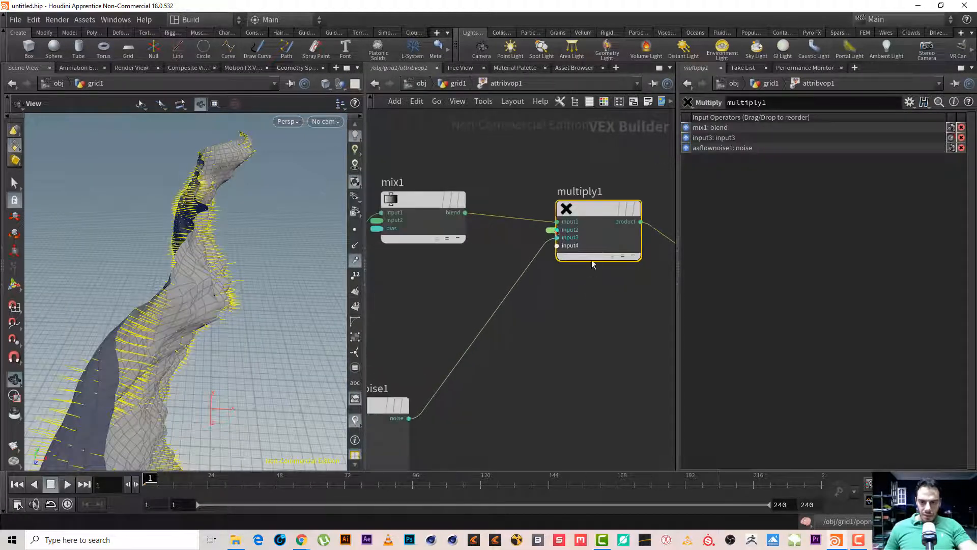
pyautogui.click(550, 231)
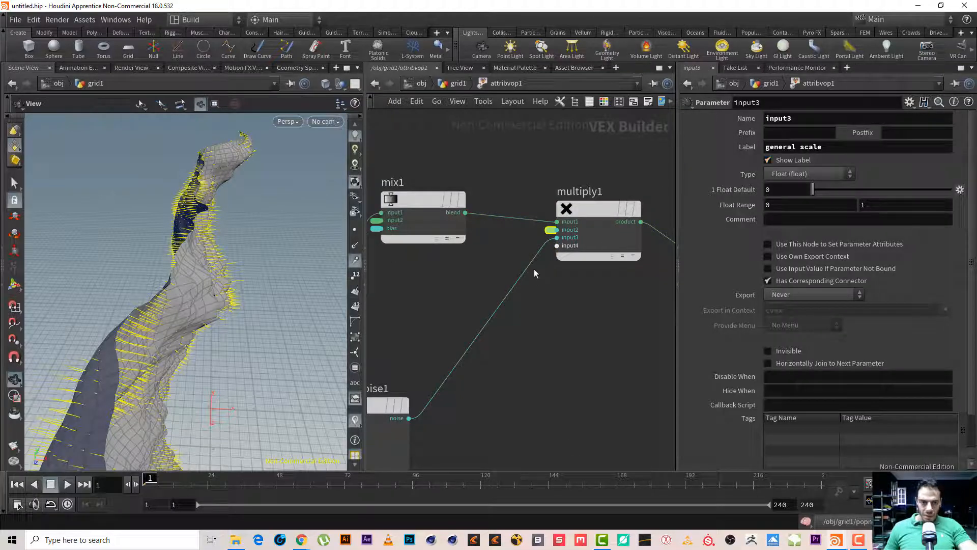
pyautogui.moveTo(460, 281); pyautogui.dragTo(519, 284, button='middle')
pyautogui.moveTo(519, 285); pyautogui.dragTo(512, 162)
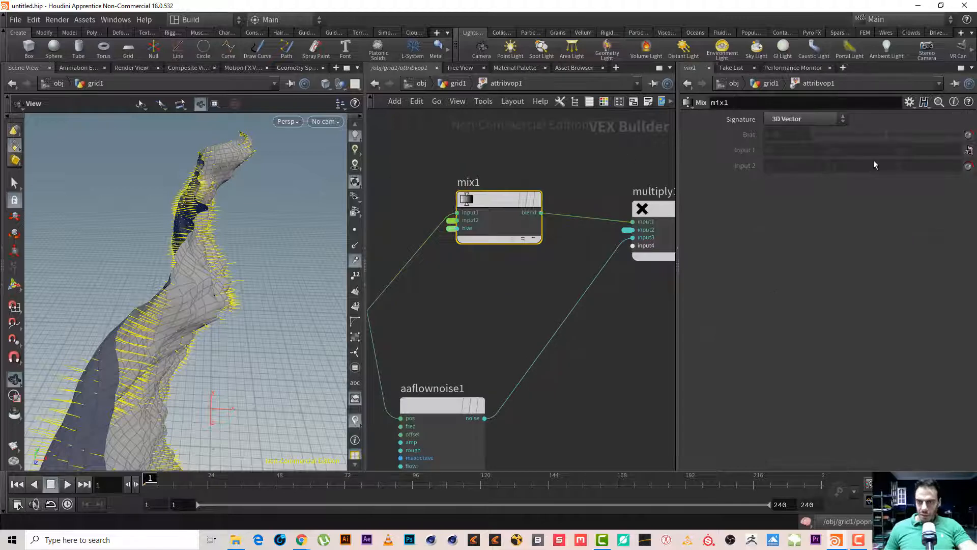
pyautogui.click(859, 540)
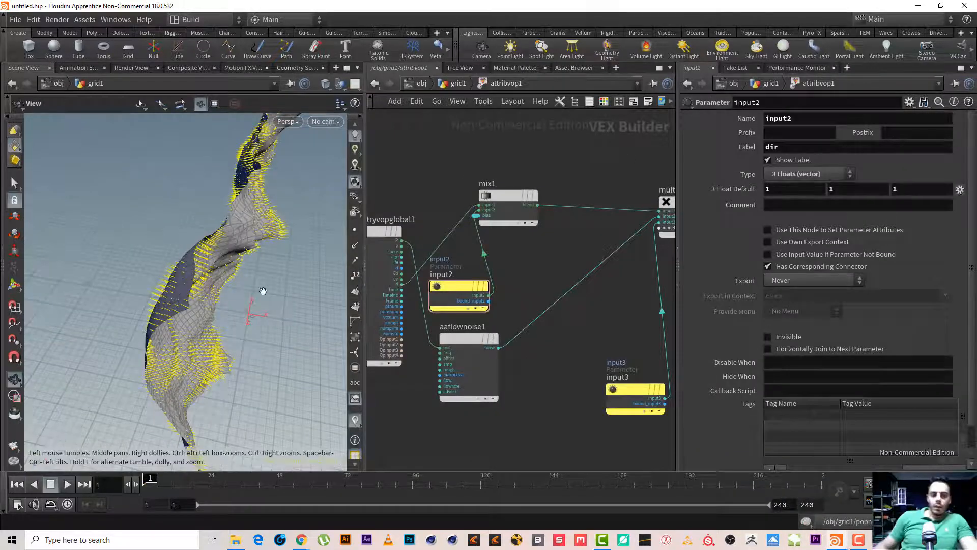
pyautogui.moveTo(262, 290)
pyautogui.mouseDown()
pyautogui.moveTo(249, 263)
pyautogui.moveTo(239, 265)
pyautogui.moveTo(244, 277)
pyautogui.mouseUp()
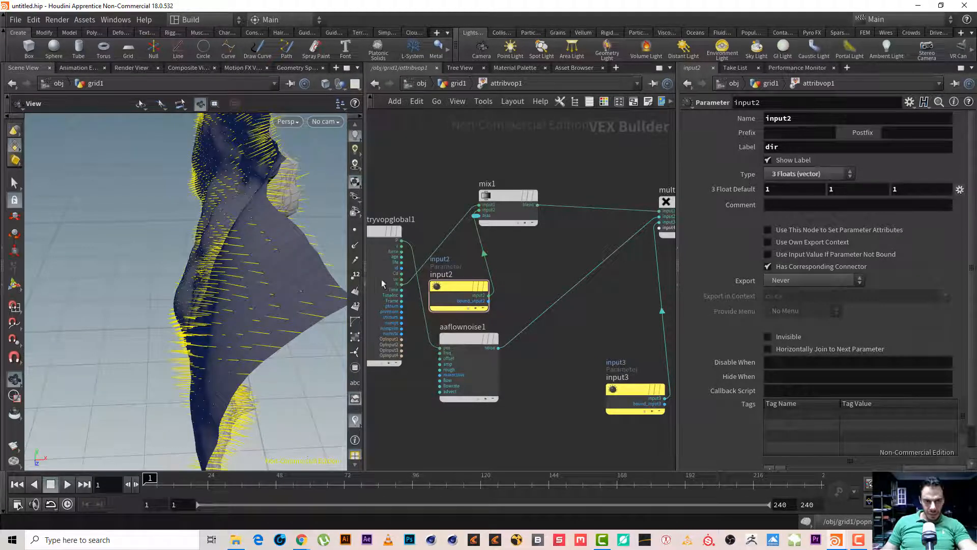
# Insert a Fit Range node on the wire between aaflownoise1 and multiply1.
pyautogui.click(462, 340)
pyautogui.moveTo(461, 356)
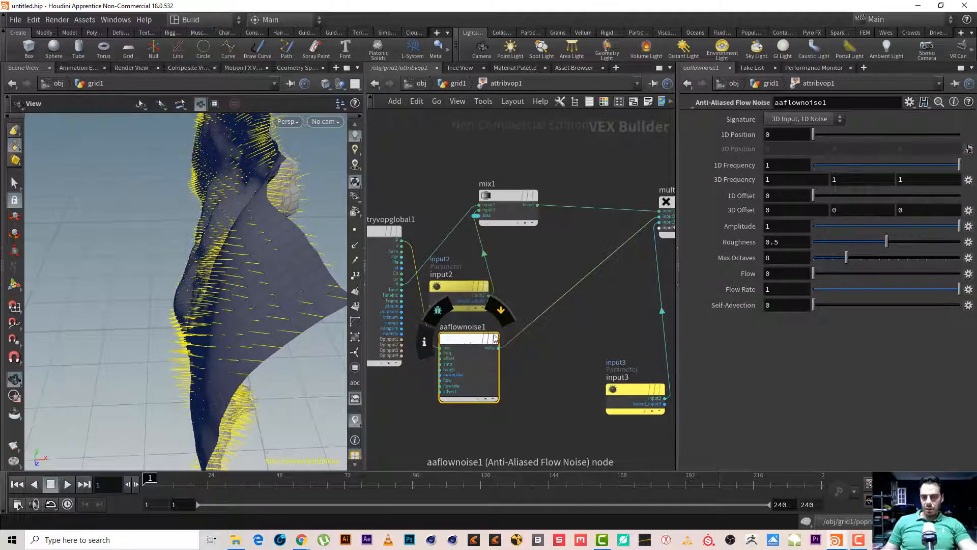
pyautogui.rightClick(469, 342)
pyautogui.click(541, 271)
pyautogui.moveTo(461, 338)
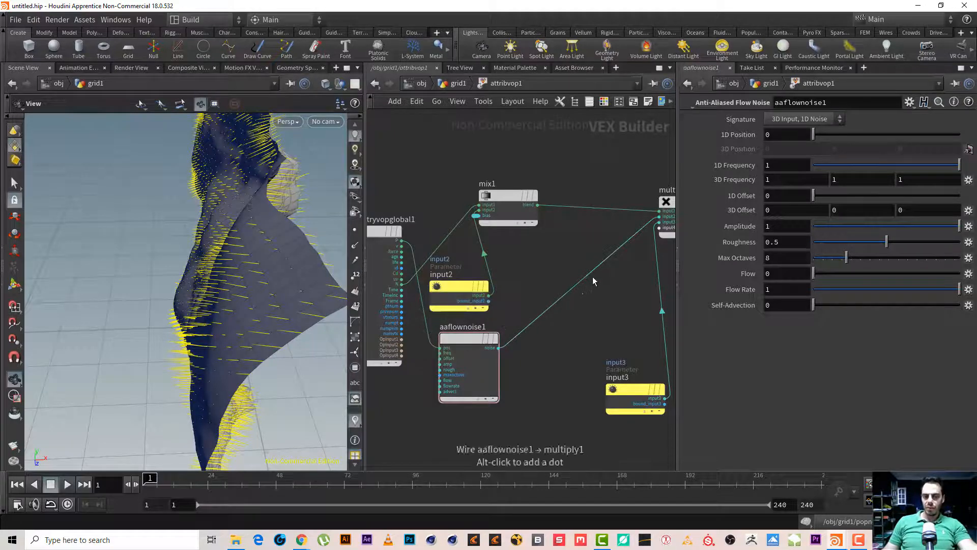
pyautogui.moveTo(567, 261); pyautogui.dragTo(531, 280, button='middle')
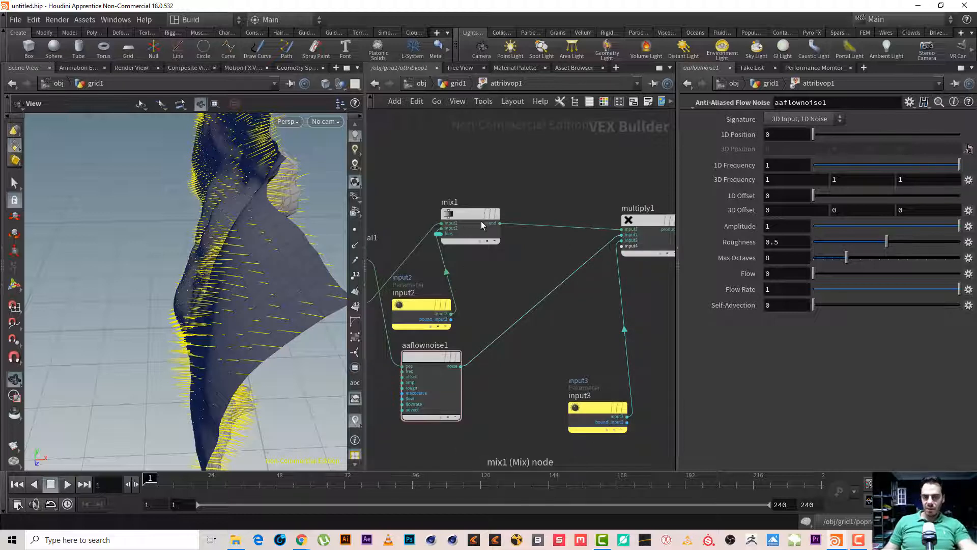
pyautogui.moveTo(481, 240)
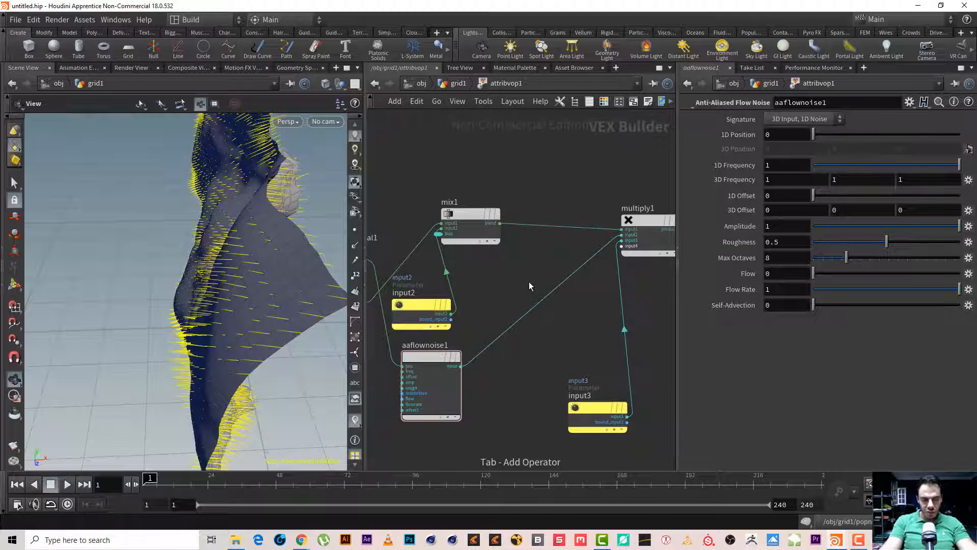
pyautogui.press('Tab')
pyautogui.write('fit')
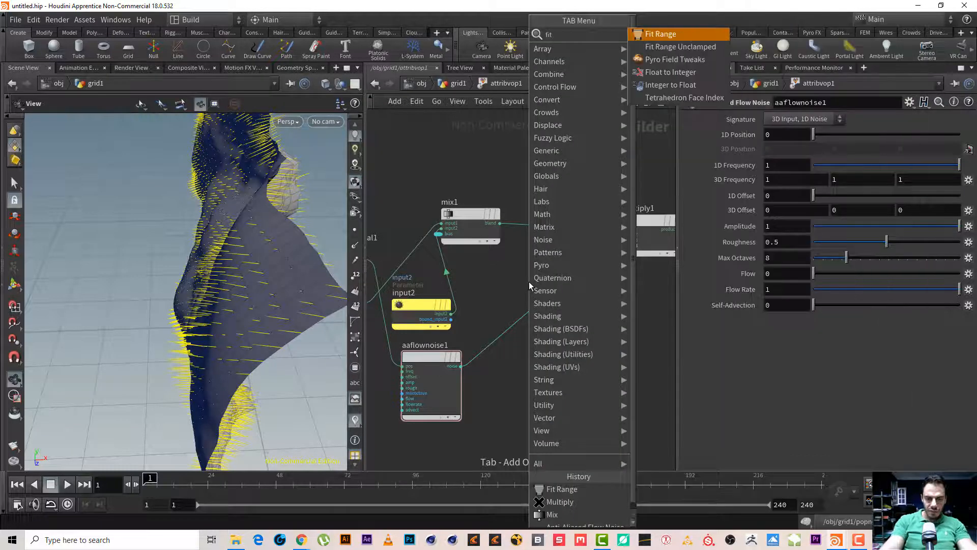
pyautogui.press('Return')
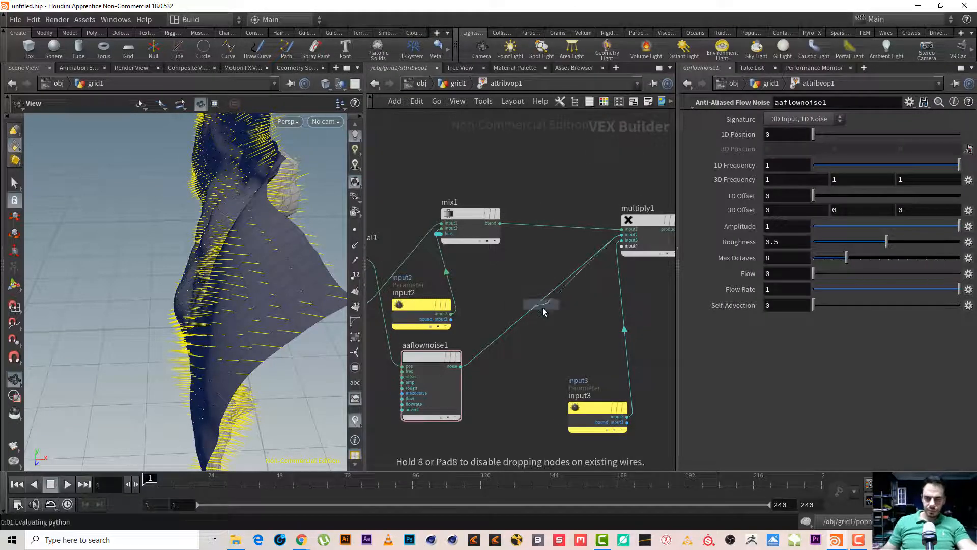
pyautogui.click(541, 307)
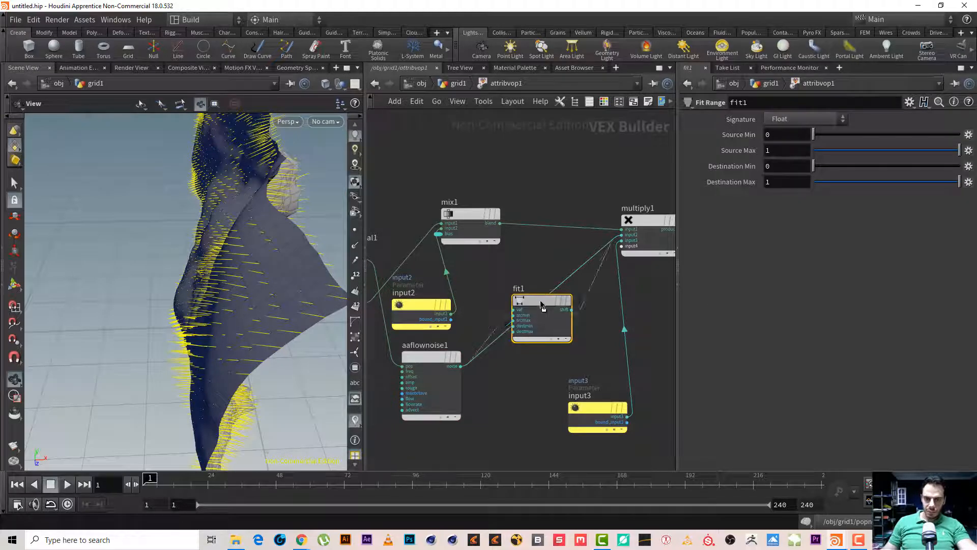
# Set fit1's source minimum to -1 and move the node slightly lower in the network.
pyautogui.moveTo(310, 227); pyautogui.dragTo(237, 188)
pyautogui.scroll(5, 229, 217)
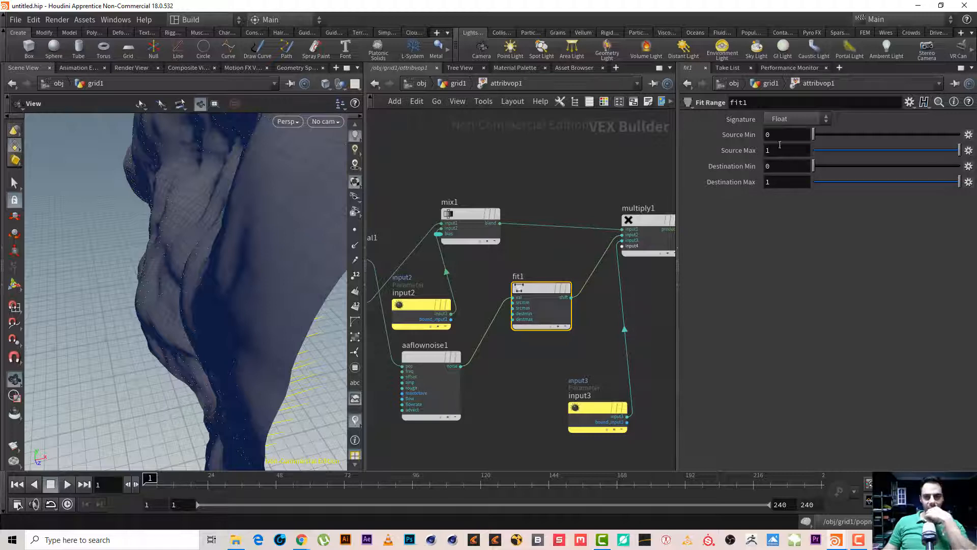
pyautogui.write('-1')
pyautogui.press('Return')
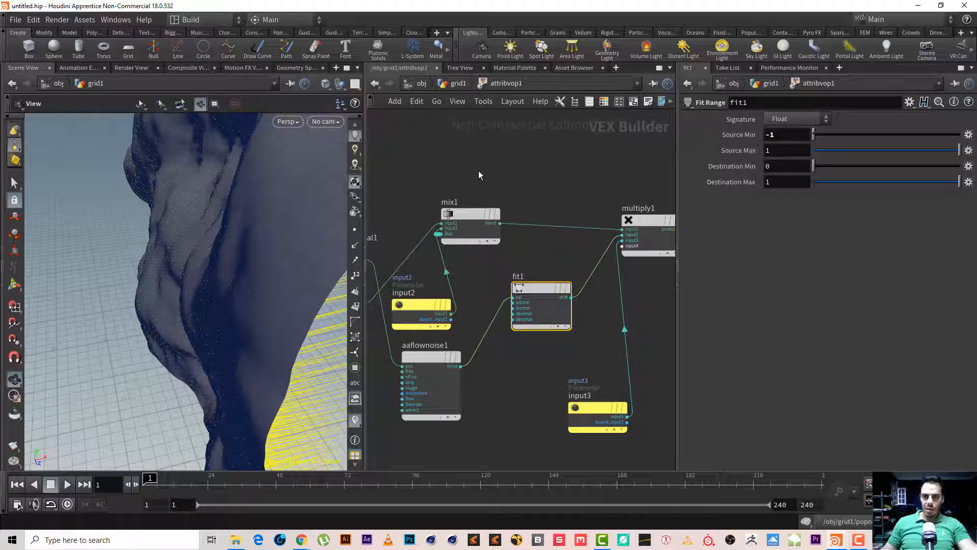
pyautogui.moveTo(260, 194); pyautogui.dragTo(65, 291)
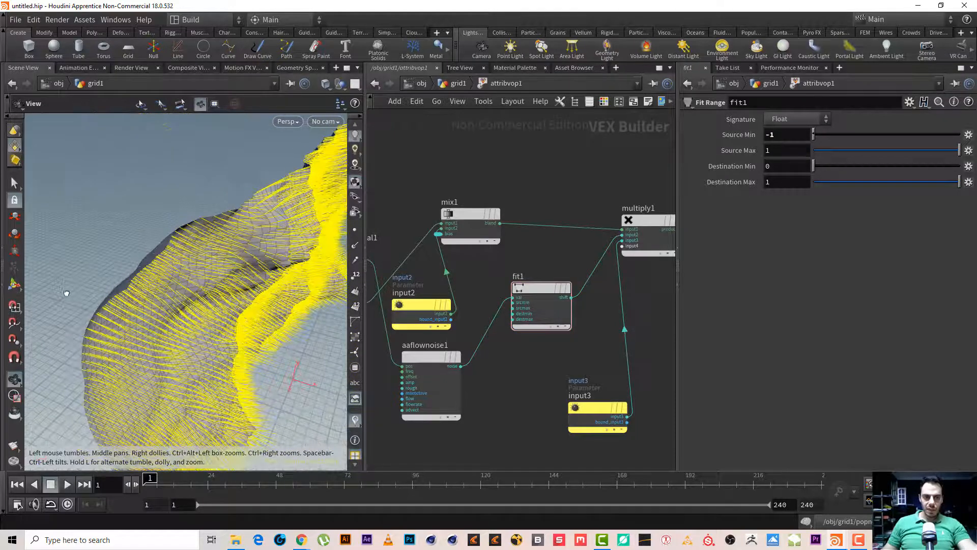
pyautogui.moveTo(537, 285); pyautogui.dragTo(531, 317)
pyautogui.moveTo(226, 313); pyautogui.dragTo(180, 323)
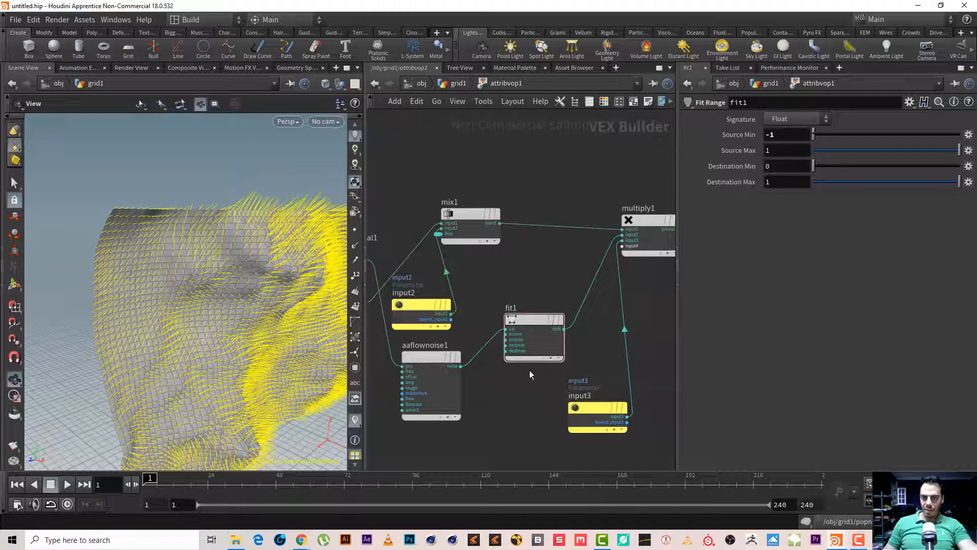
# Promote fit1's destination minimum and destination maximum inputs to parameters.
pyautogui.scroll(3, 513, 402)
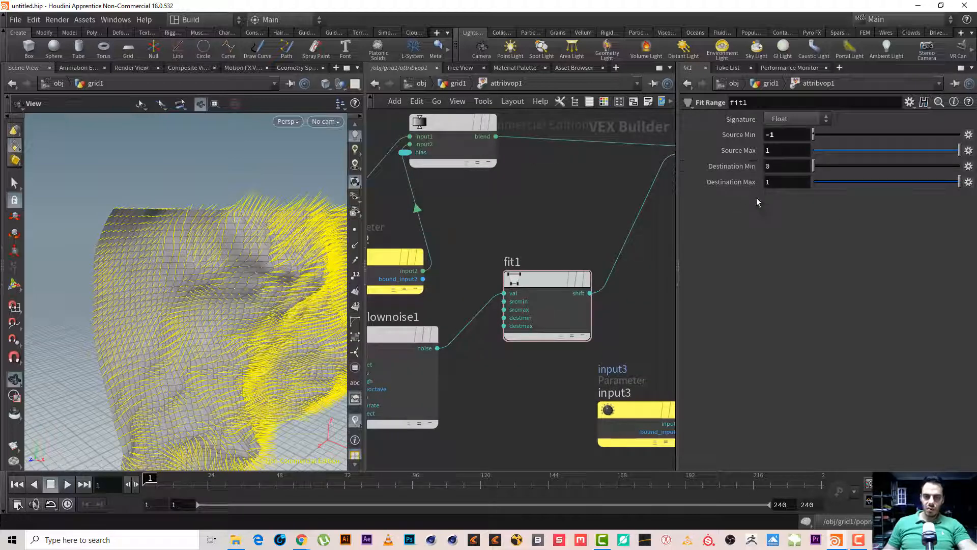
pyautogui.scroll(1, 478, 387)
pyautogui.moveTo(283, 316); pyautogui.dragTo(180, 276)
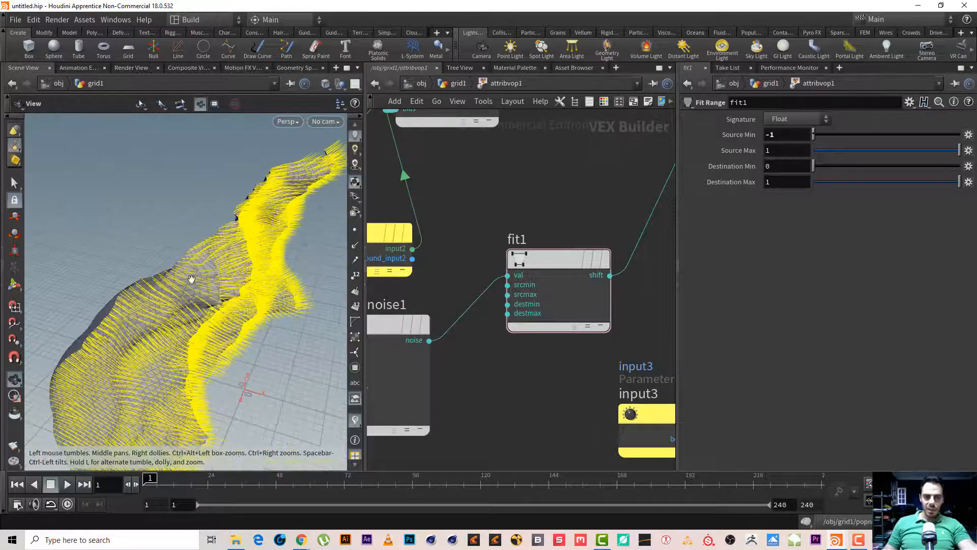
pyautogui.scroll(2, 484, 363)
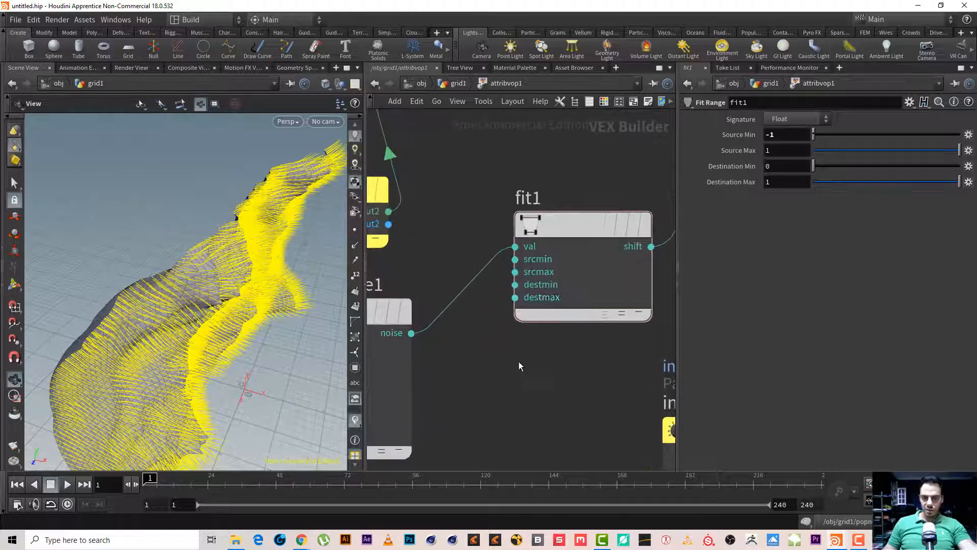
pyautogui.rightClick(517, 287)
pyautogui.click(525, 293)
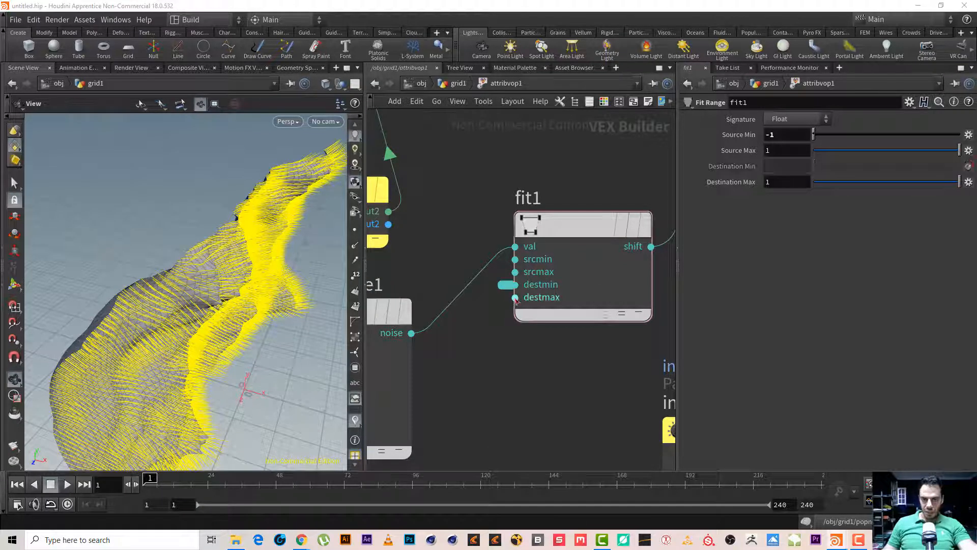
pyautogui.rightClick(516, 300)
pyautogui.click(524, 306)
# Shorten the label of fit1's destmin parameter to Minimum.
pyautogui.click(508, 288)
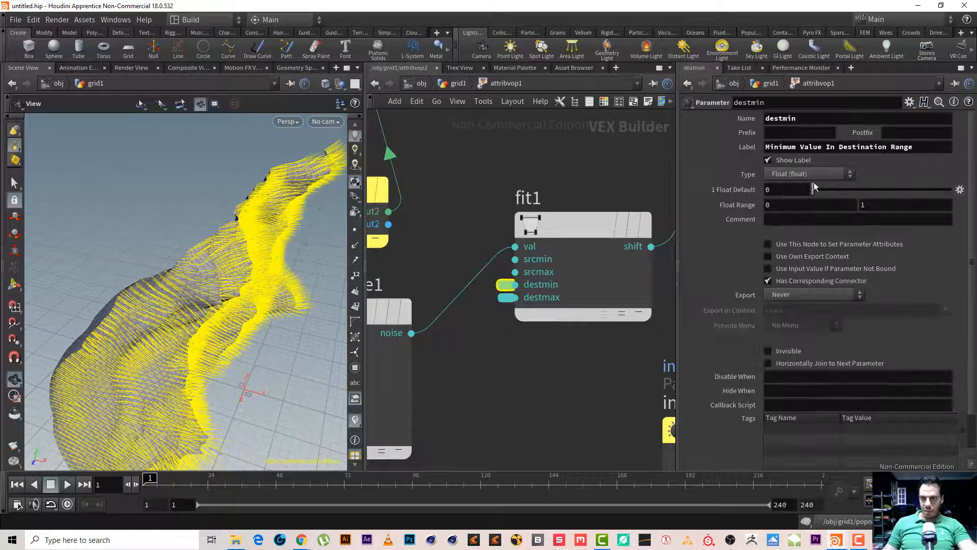
pyautogui.moveTo(801, 147); pyautogui.dragTo(967, 135)
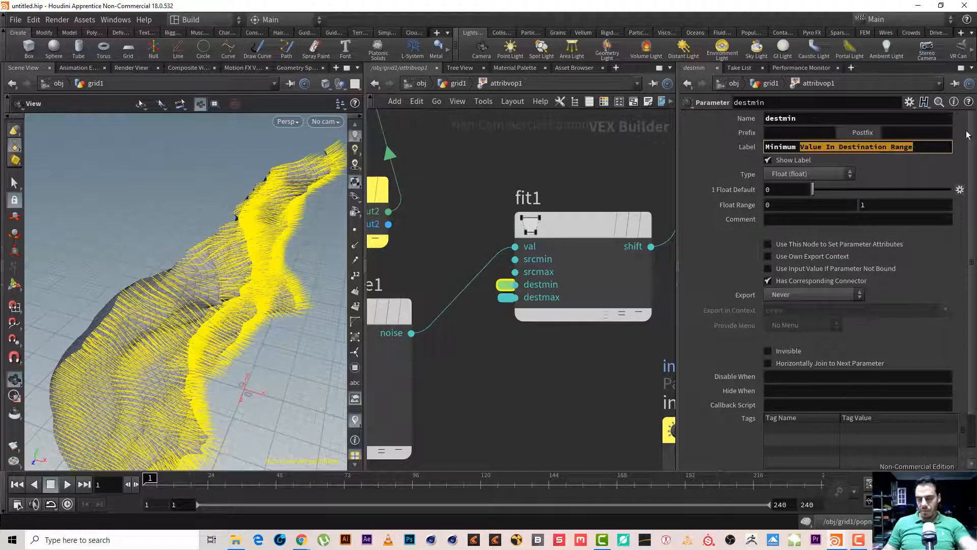
pyautogui.press('BackSpace')
pyautogui.press('Return')
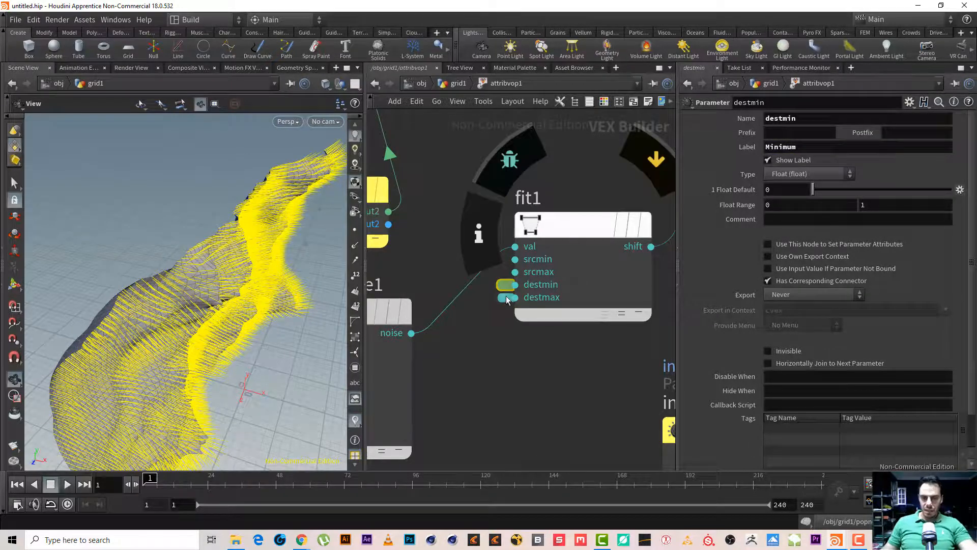
# Shorten the label of fit1's destmax parameter to Maximum.
pyautogui.click(507, 298)
pyautogui.moveTo(825, 146); pyautogui.dragTo(951, 148)
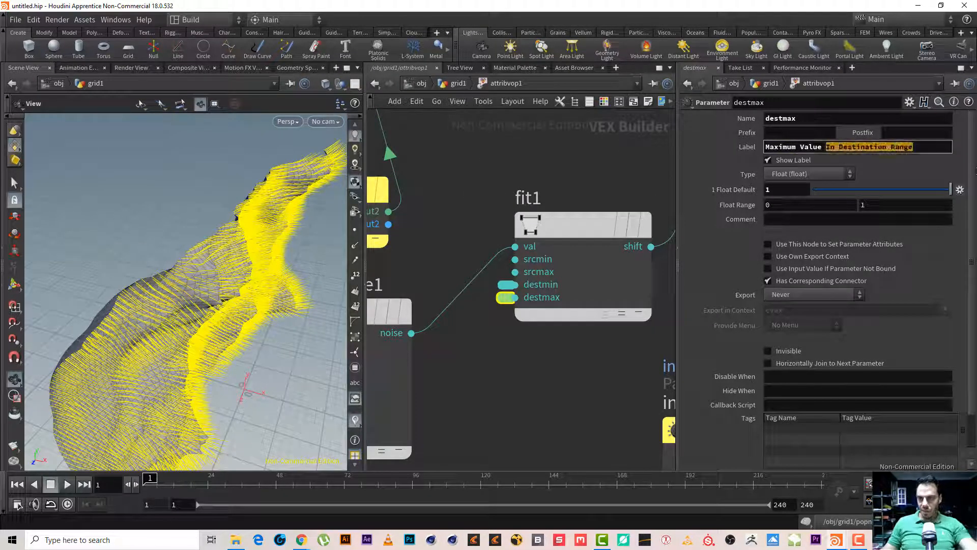
pyautogui.press('BackSpace')
pyautogui.press('BackSpace')
pyautogui.press('BackSpace')
pyautogui.press('BackSpace')
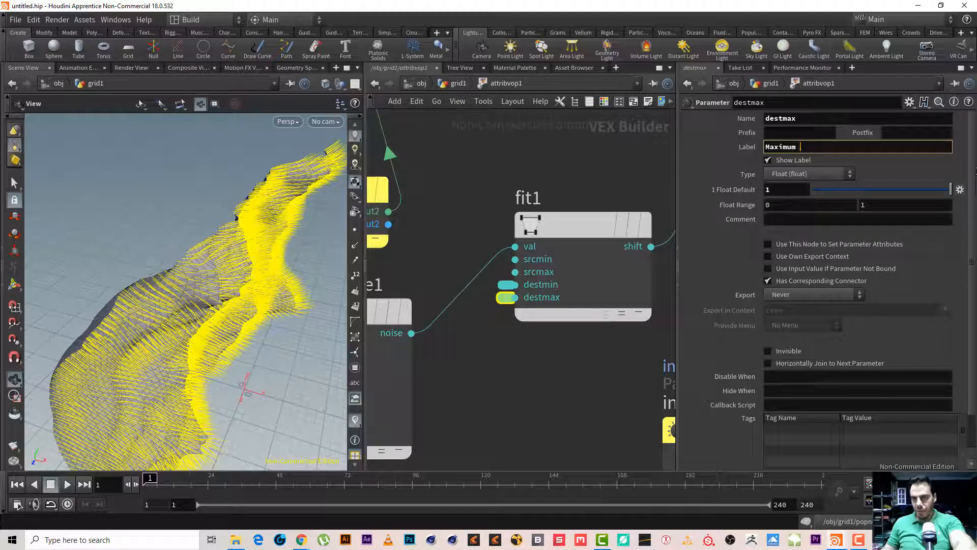
pyautogui.press('Return')
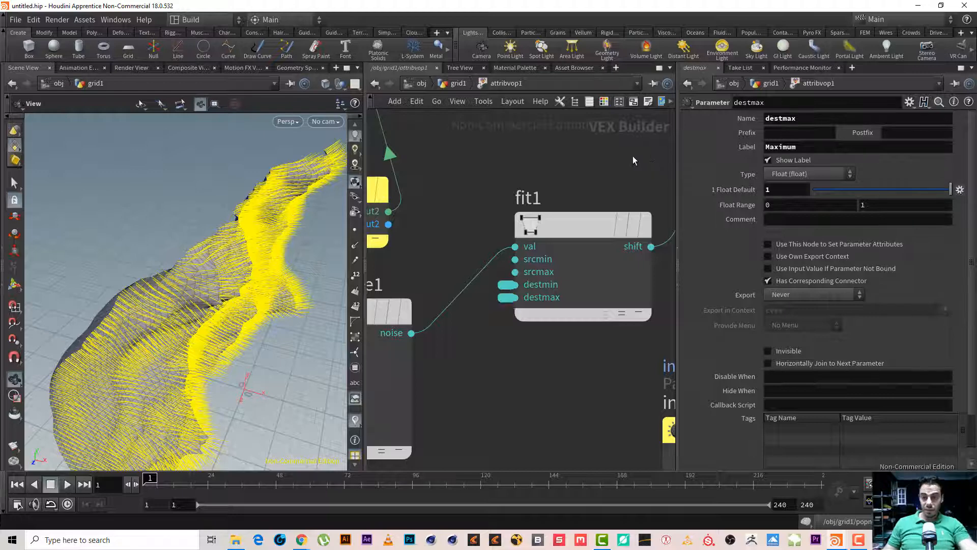
# Check the input3 scale parameter and create input parameters for aaflownoise1.
pyautogui.moveTo(633, 156); pyautogui.dragTo(424, 223, button='middle')
pyautogui.scroll(-5, 424, 223)
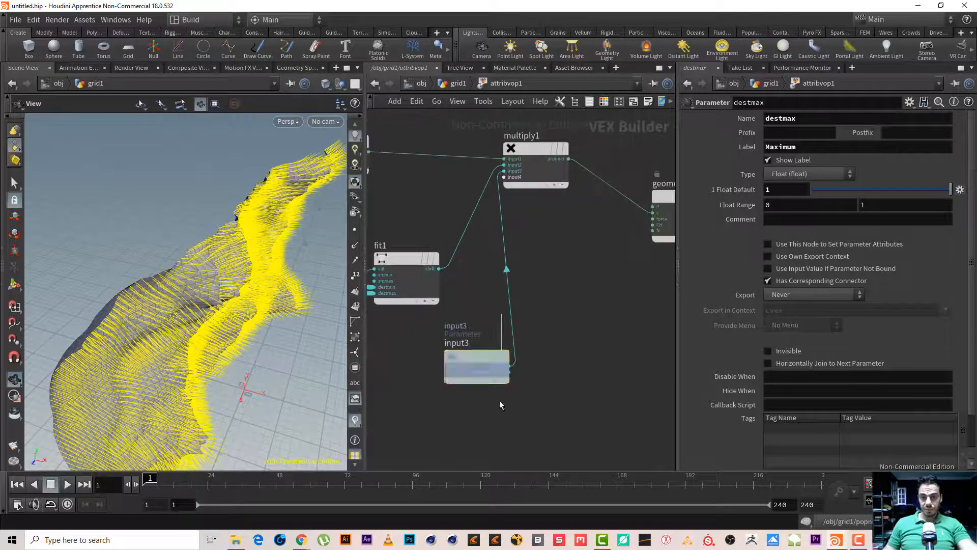
pyautogui.click(481, 367)
pyautogui.moveTo(419, 179); pyautogui.dragTo(643, 154, button='middle')
pyautogui.scroll(-1, 521, 206)
pyautogui.scroll(4, 558, 335)
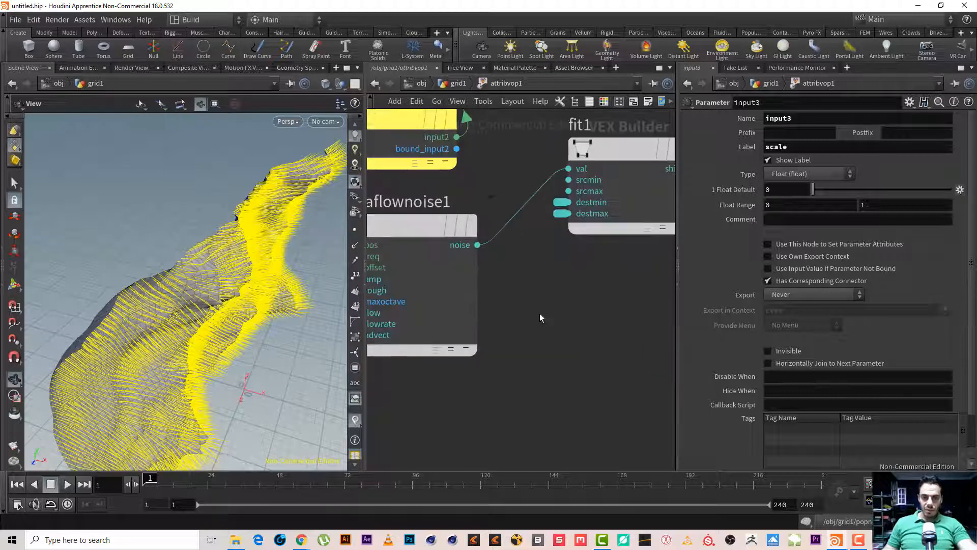
pyautogui.moveTo(540, 313); pyautogui.dragTo(604, 286, button='middle')
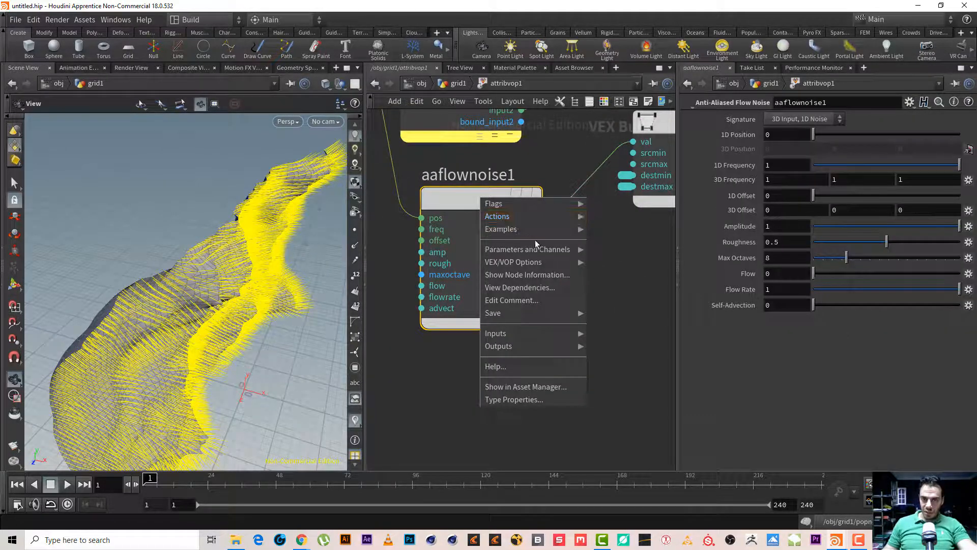
pyautogui.moveTo(560, 263)
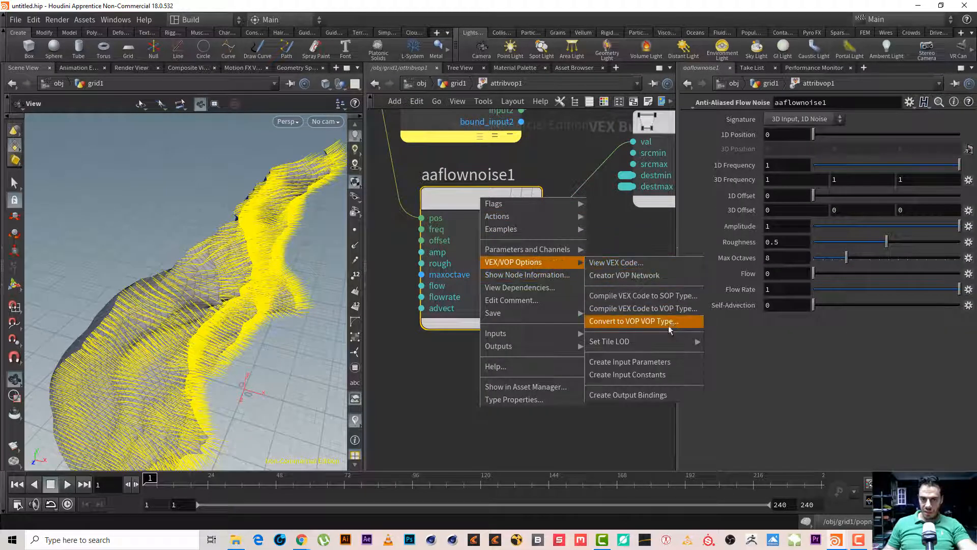
pyautogui.click(646, 367)
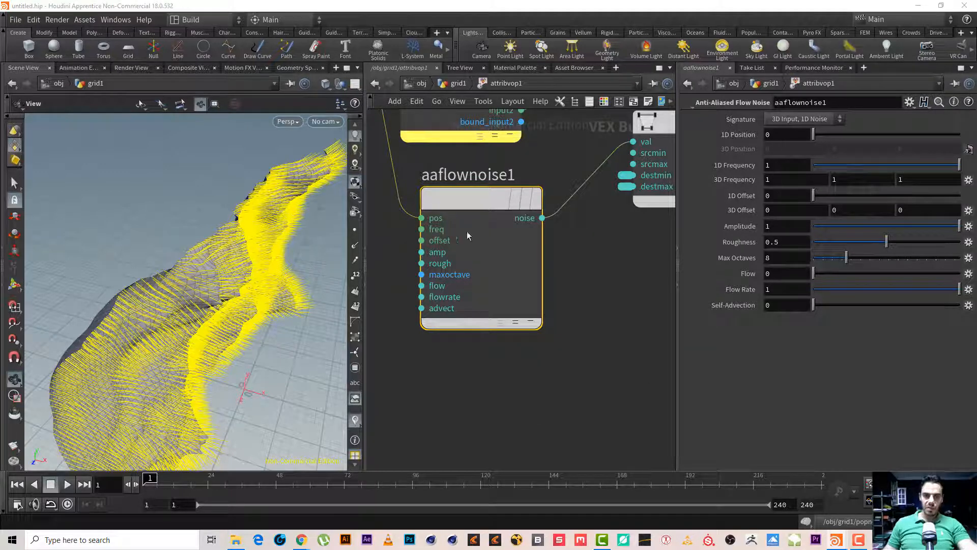
# Return to the grid1 network and set attribvop1's Bias to 0.1.
pyautogui.click(450, 85)
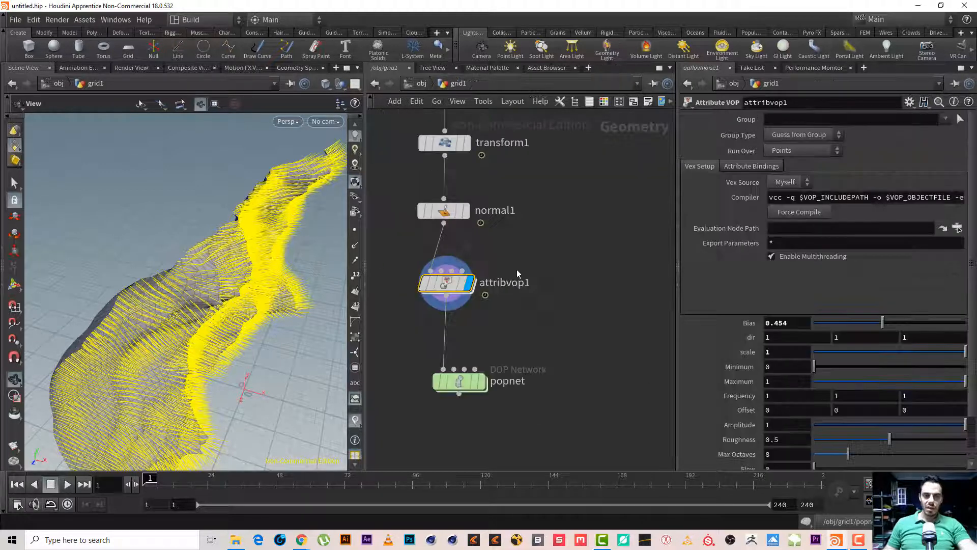
pyautogui.moveTo(232, 226); pyautogui.dragTo(212, 200)
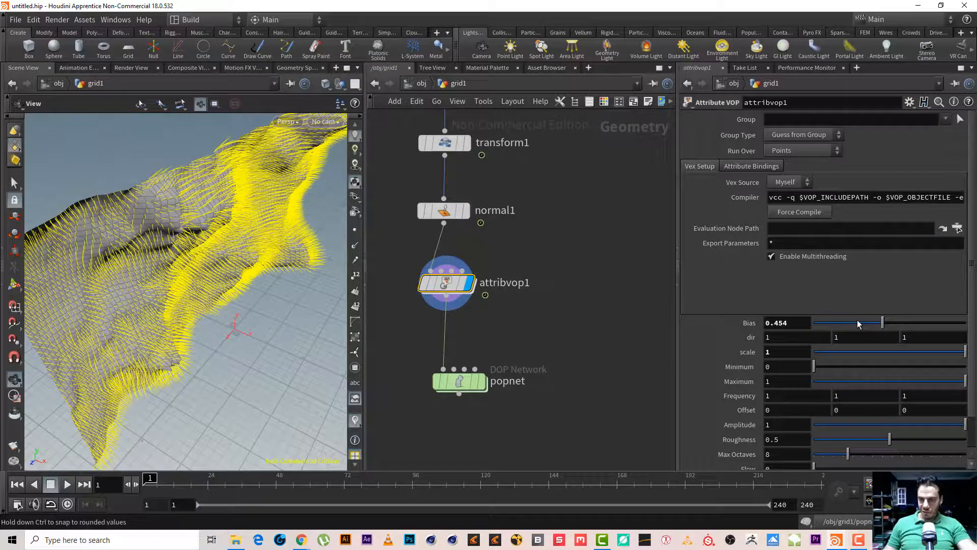
pyautogui.click(788, 323)
pyautogui.write('.1')
pyautogui.press('Return')
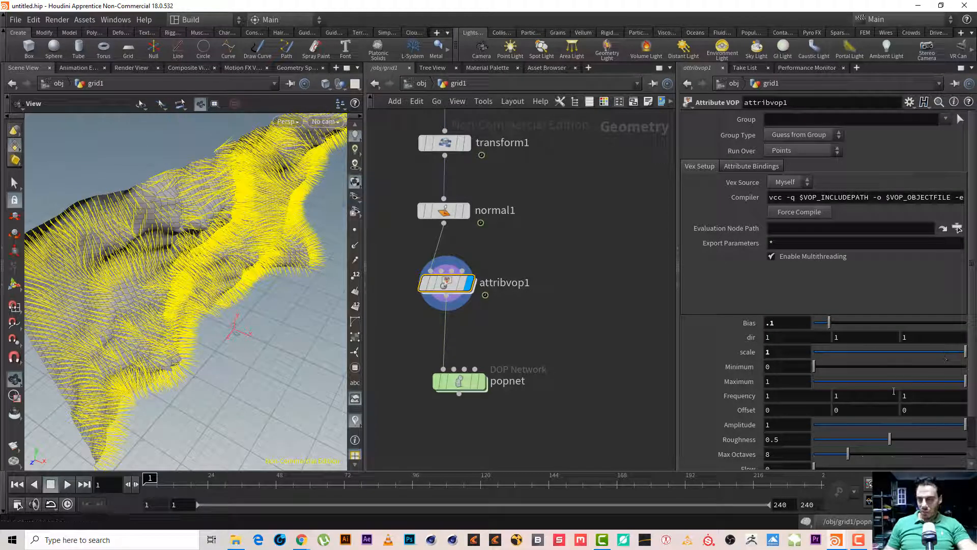
# Set attribvop1's dir vector to 2.3, 0, 0.
pyautogui.click(815, 335)
pyautogui.press('Tab')
pyautogui.write('0')
pyautogui.press('Tab')
pyautogui.write('0')
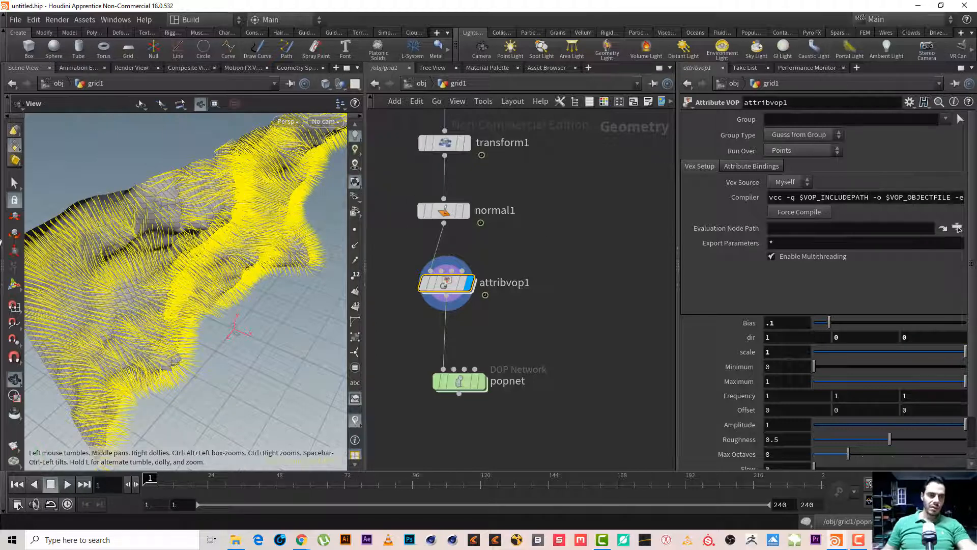
pyautogui.moveTo(162, 240); pyautogui.dragTo(219, 285)
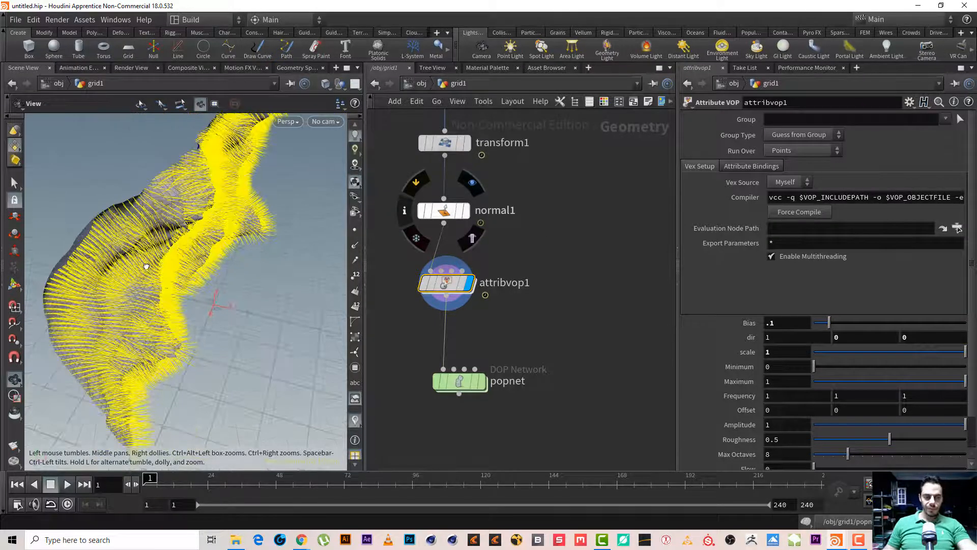
pyautogui.moveTo(776, 343); pyautogui.dragTo(840, 329, button='middle')
pyautogui.hotkey('ctrl', 'z')
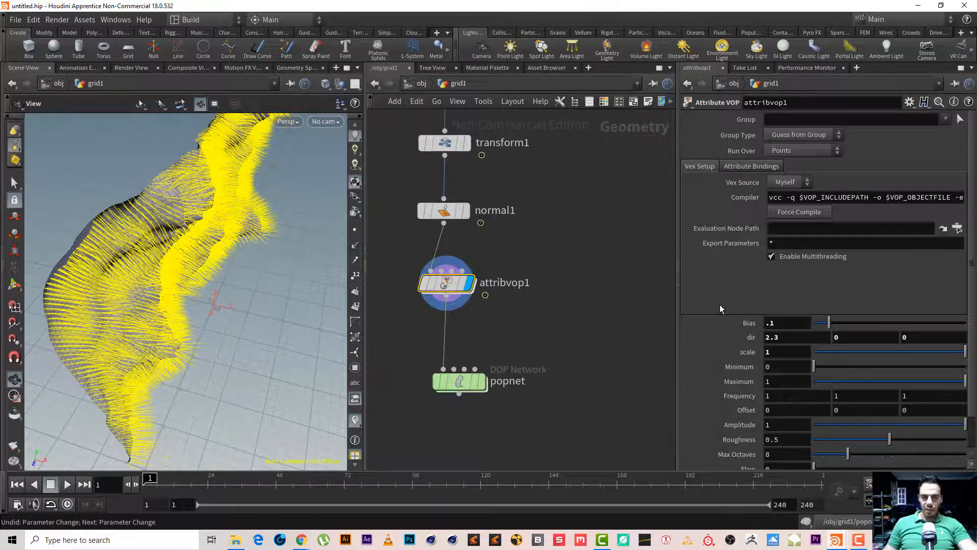
# Try a dir X value of 16.5 on attribvop1 and undo it.
pyautogui.moveTo(116, 219); pyautogui.dragTo(168, 216)
pyautogui.moveTo(794, 341)
pyautogui.mouseDown(button='middle')
pyautogui.moveTo(865, 342)
pyautogui.moveTo(229, 379)
pyautogui.moveTo(779, 338)
pyautogui.mouseUp(button='middle')
pyautogui.moveTo(669, 311); pyautogui.dragTo(526, 291, button='middle')
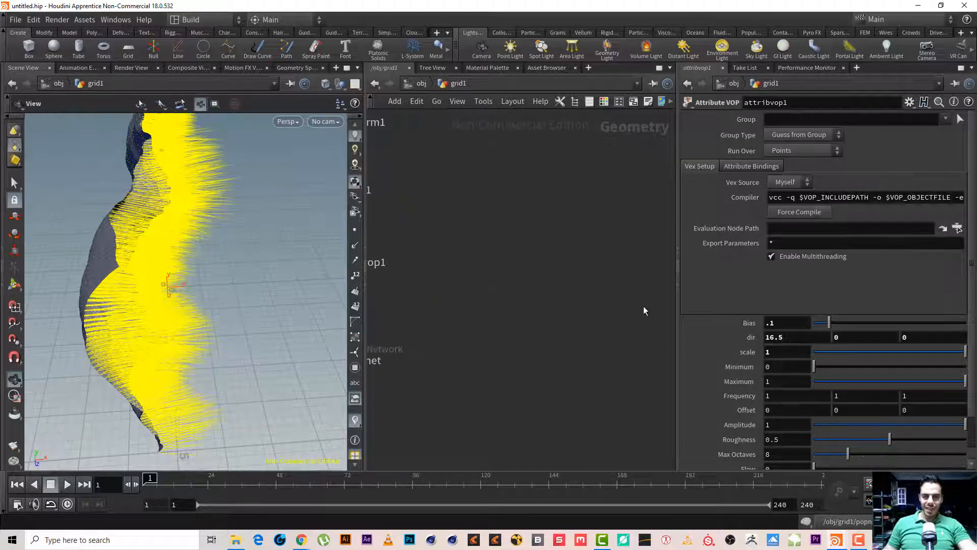
pyautogui.hotkey('ctrl', 'z')
pyautogui.hotkey('ctrl', 'z')
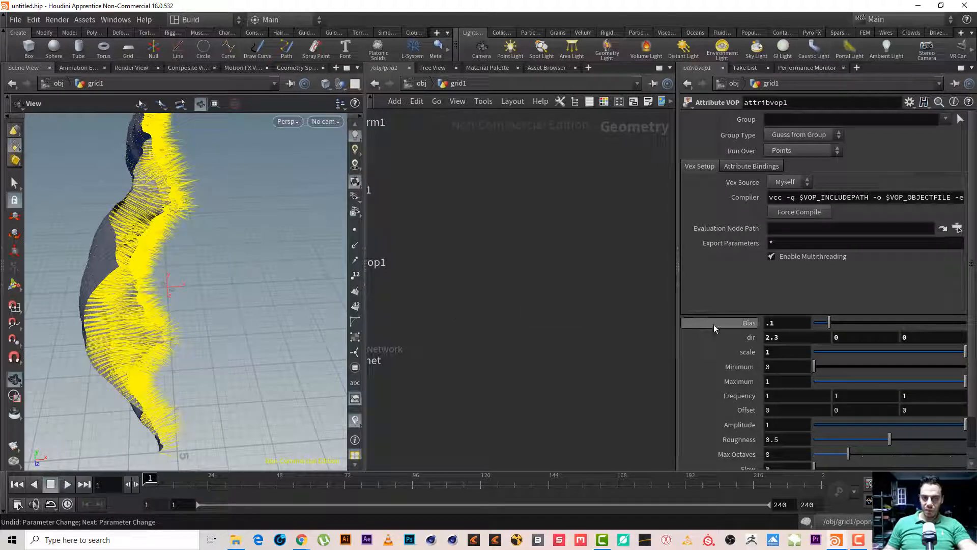
# Inside attribvop1, try wiring the global N output directly into multiply1 in place of mix1, and undo the connection.
pyautogui.moveTo(569, 288); pyautogui.dragTo(681, 323, button='middle')
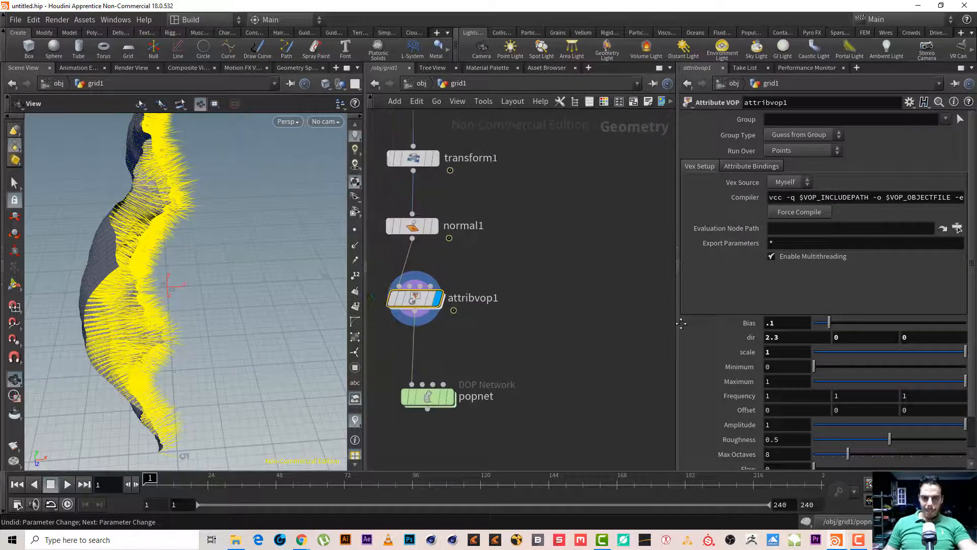
pyautogui.doubleClick(415, 298)
pyautogui.moveTo(546, 409); pyautogui.dragTo(510, 462, button='middle')
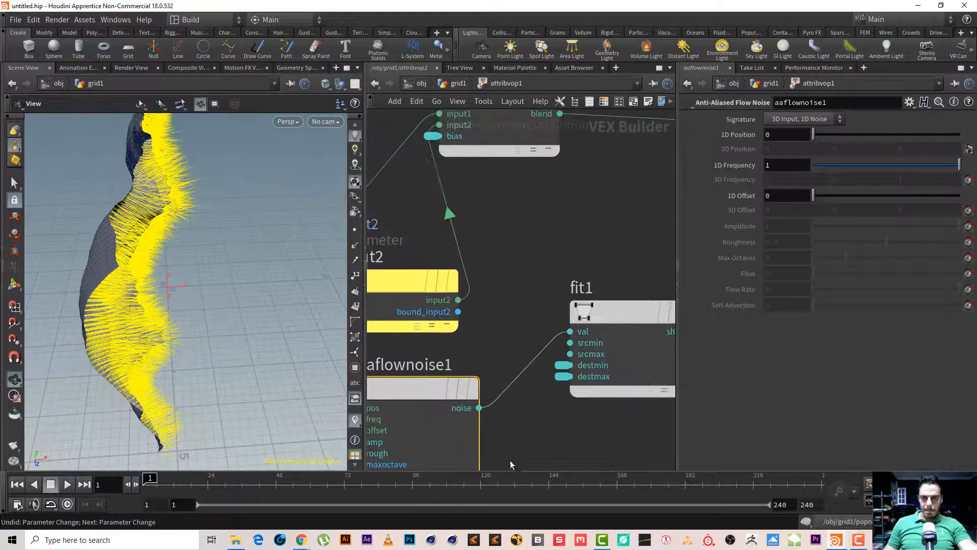
pyautogui.scroll(-4, 469, 259)
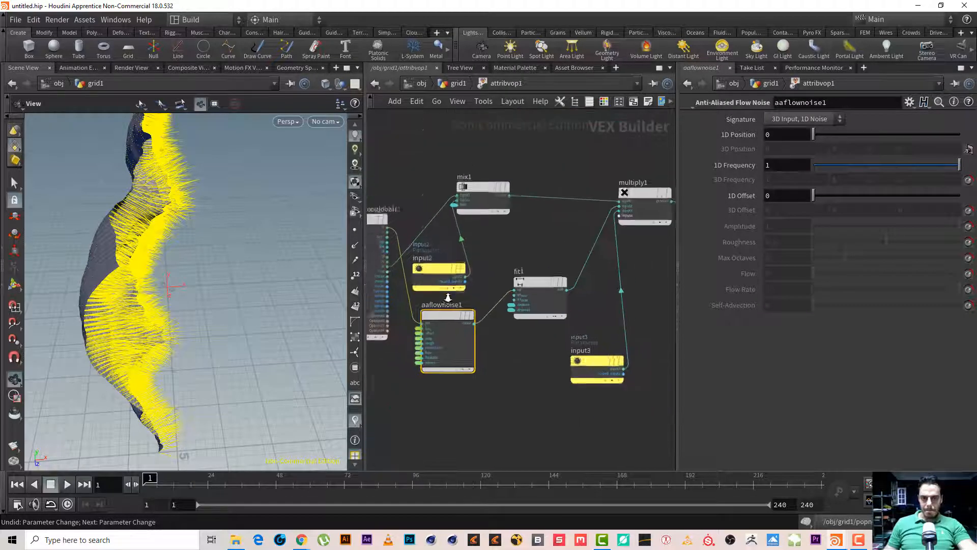
pyautogui.click(423, 243)
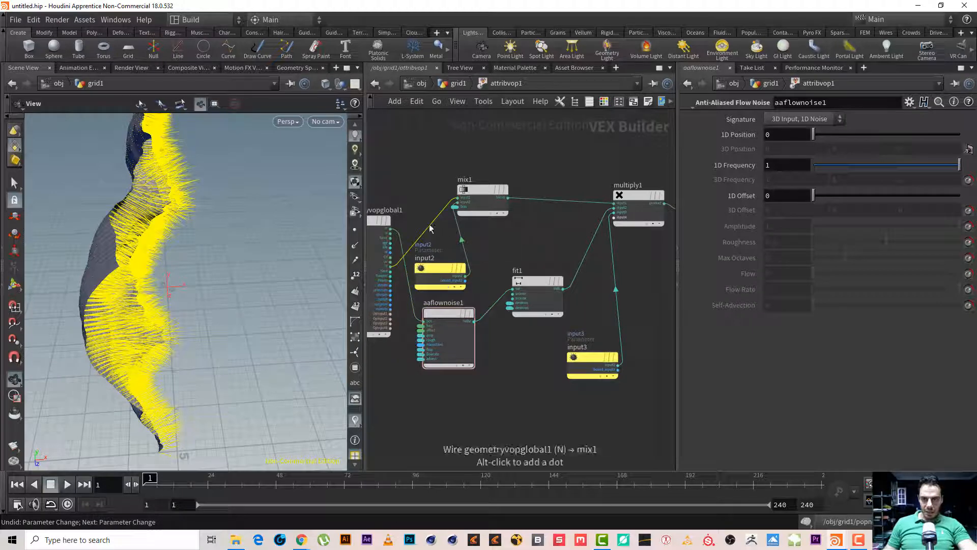
pyautogui.moveTo(433, 228); pyautogui.dragTo(606, 216)
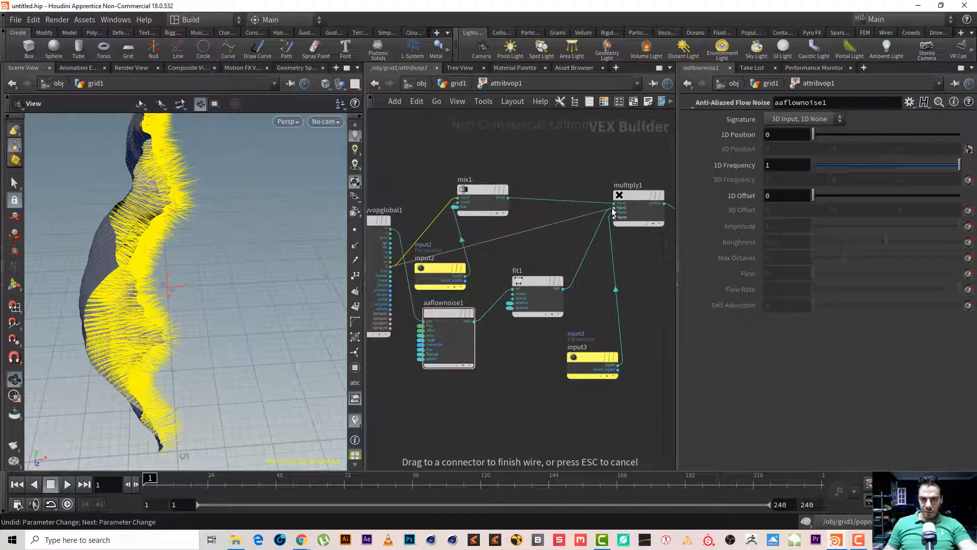
pyautogui.click(614, 208)
pyautogui.moveTo(312, 245); pyautogui.dragTo(173, 227)
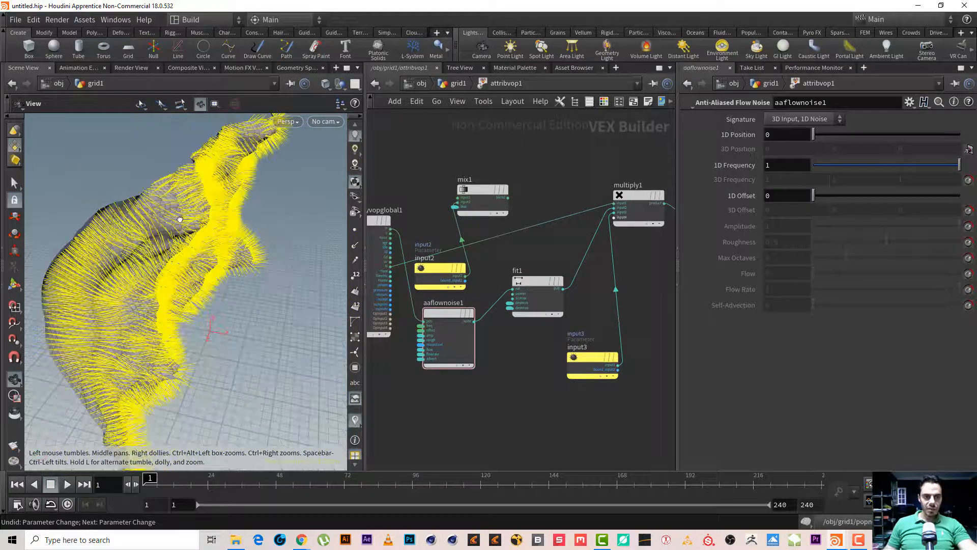
pyautogui.moveTo(476, 192)
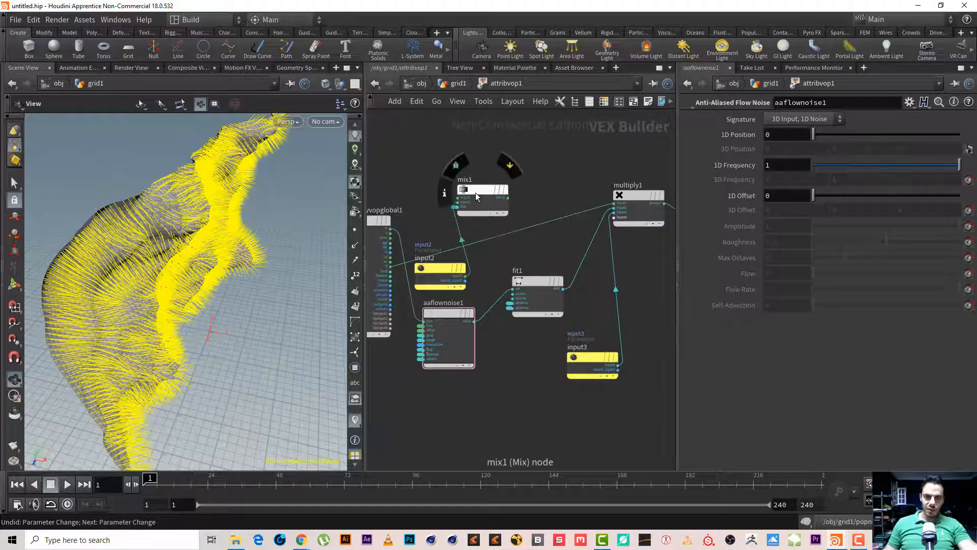
pyautogui.hotkey('ctrl', 'z')
pyautogui.hotkey('ctrl', 'z')
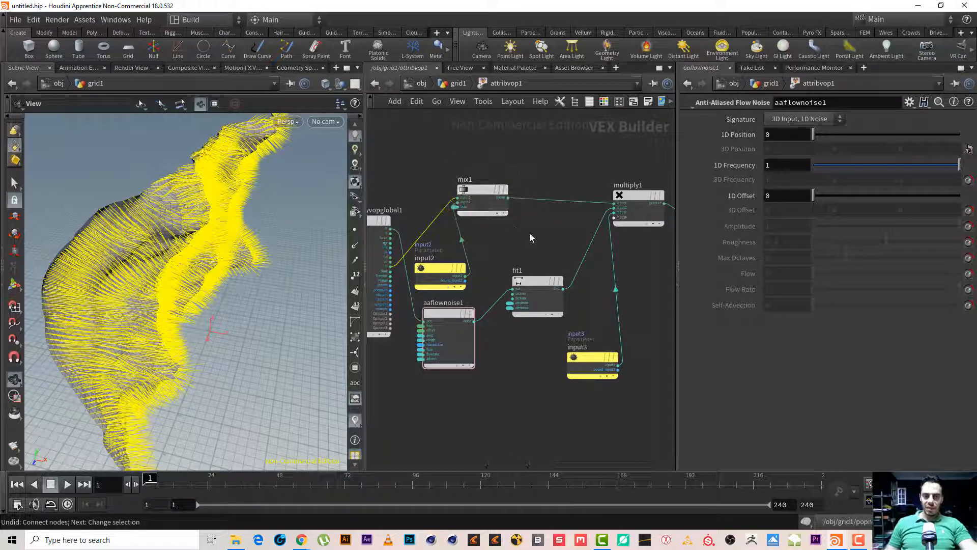
# Bypass mix1 again with N wired into multiply1, compare the velocity trails from several angles, and restore the mix1 wiring.
pyautogui.moveTo(391, 266); pyautogui.dragTo(619, 206)
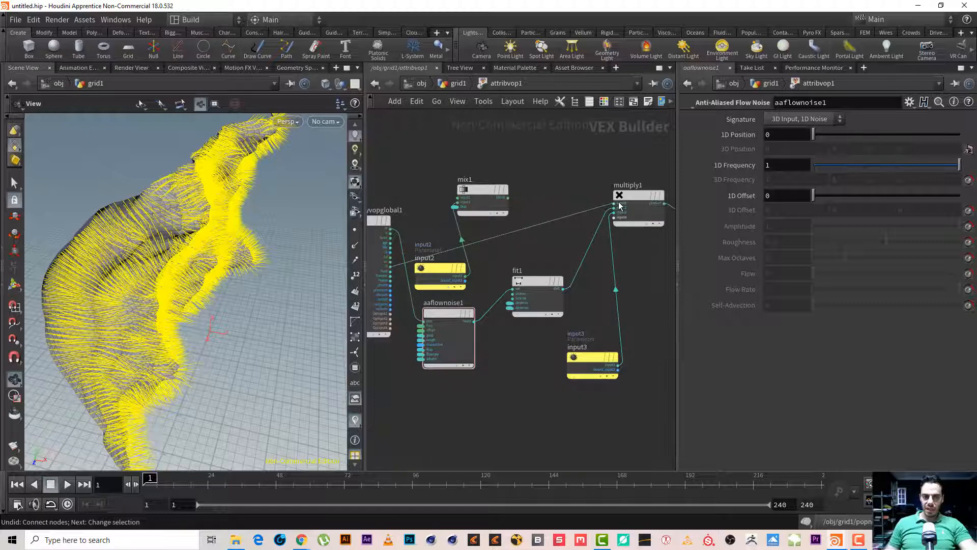
pyautogui.moveTo(142, 230); pyautogui.dragTo(277, 228)
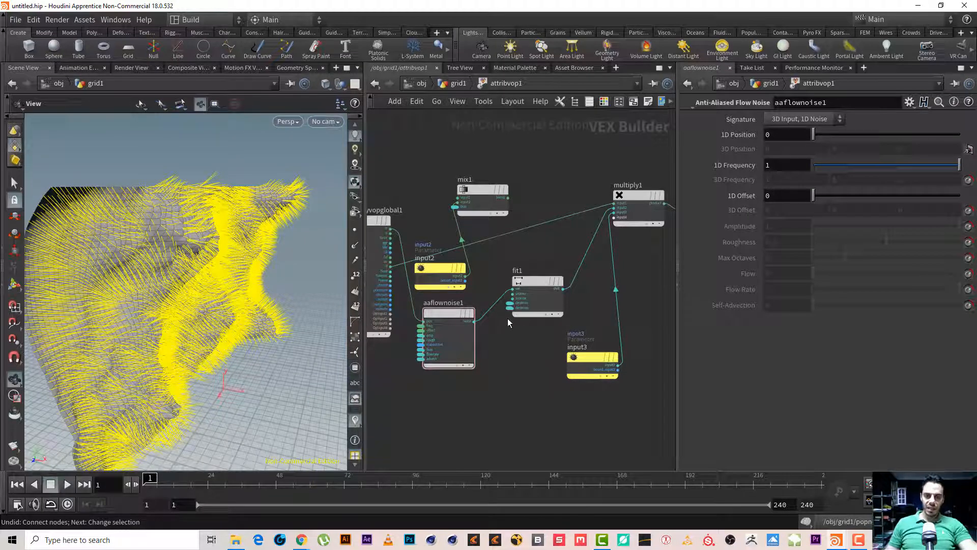
pyautogui.click(552, 303)
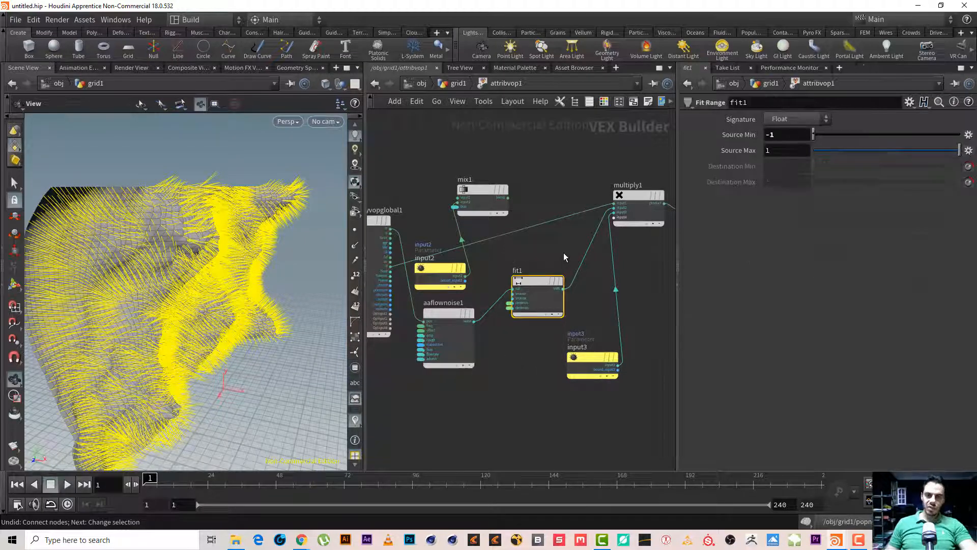
pyautogui.moveTo(196, 280); pyautogui.dragTo(148, 267)
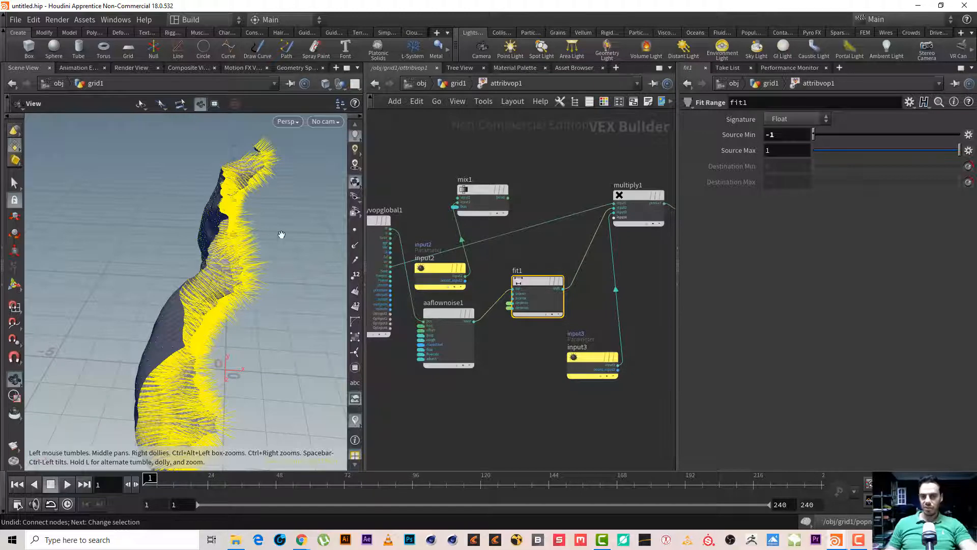
pyautogui.hotkey('ctrl', 'z')
pyautogui.hotkey('ctrl', 'z')
pyautogui.hotkey('ctrl', 'z')
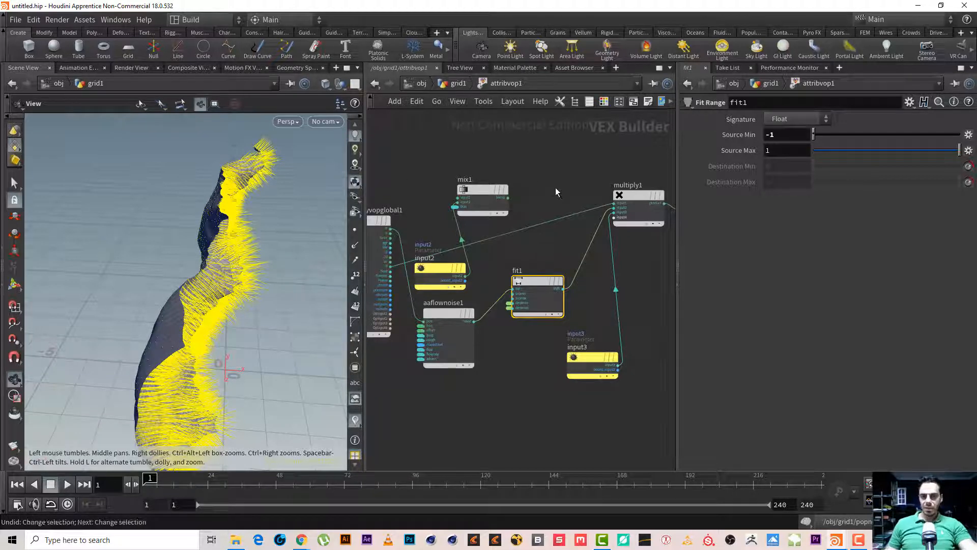
# Return to the grid1 network and set attribvop1's Bias to 0.225.
pyautogui.click(454, 83)
pyautogui.moveTo(295, 270); pyautogui.dragTo(228, 244)
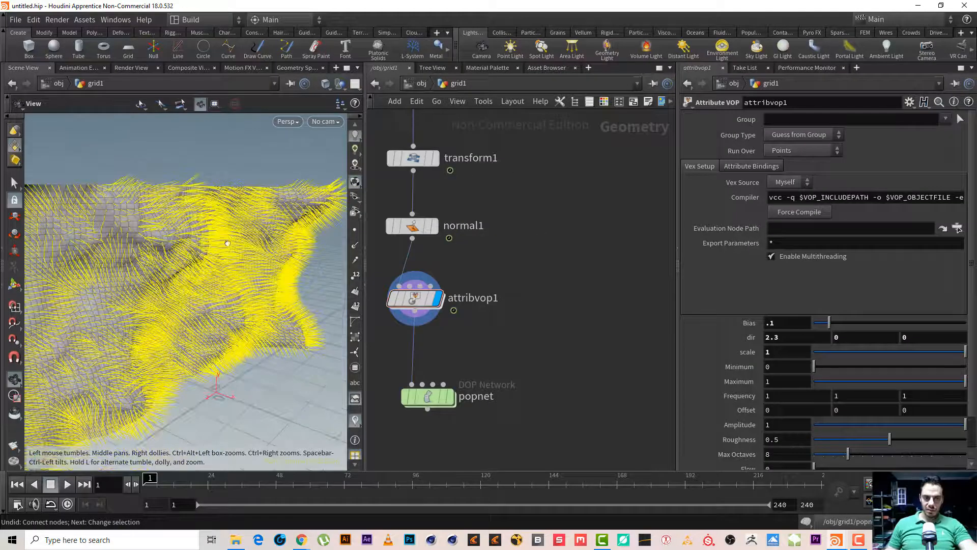
pyautogui.moveTo(546, 306); pyautogui.dragTo(564, 267, button='middle')
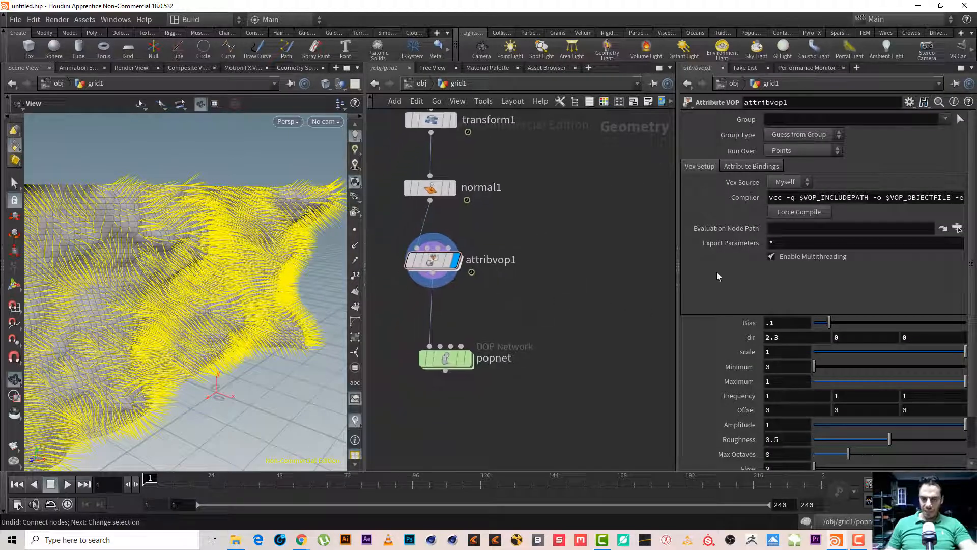
pyautogui.click(786, 324)
pyautogui.write('.5')
pyautogui.press('Return')
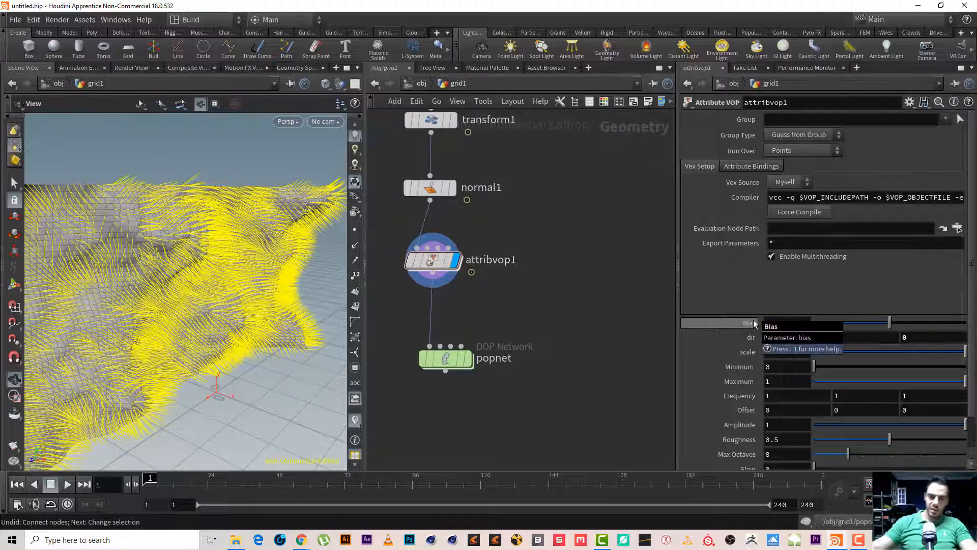
pyautogui.moveTo(890, 323); pyautogui.dragTo(848, 322)
pyautogui.moveTo(137, 257)
pyautogui.mouseDown()
pyautogui.moveTo(168, 262)
pyautogui.moveTo(139, 272)
pyautogui.mouseUp()
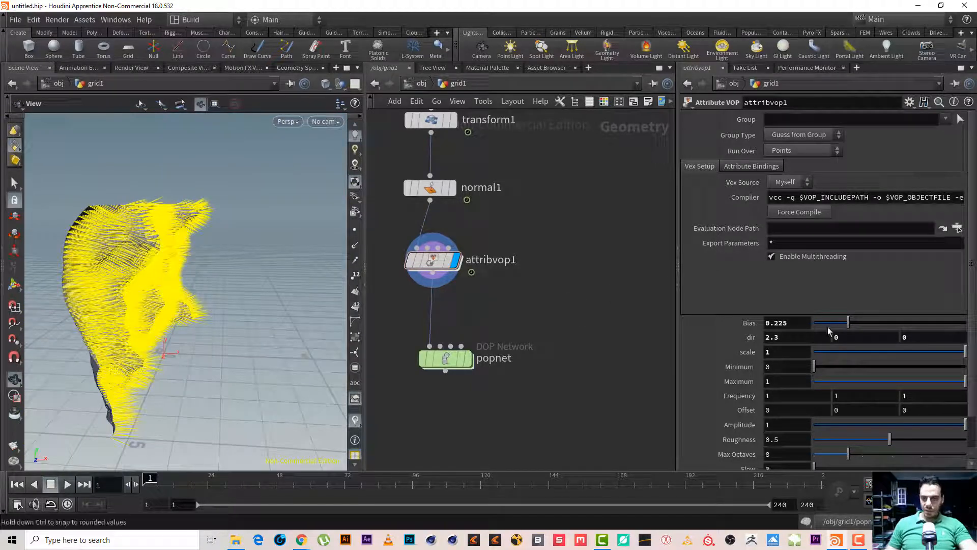
# Test the scale slider and return it to 1, and set the noise Amplitude to 4.9.
pyautogui.scroll(-2, 971, 318)
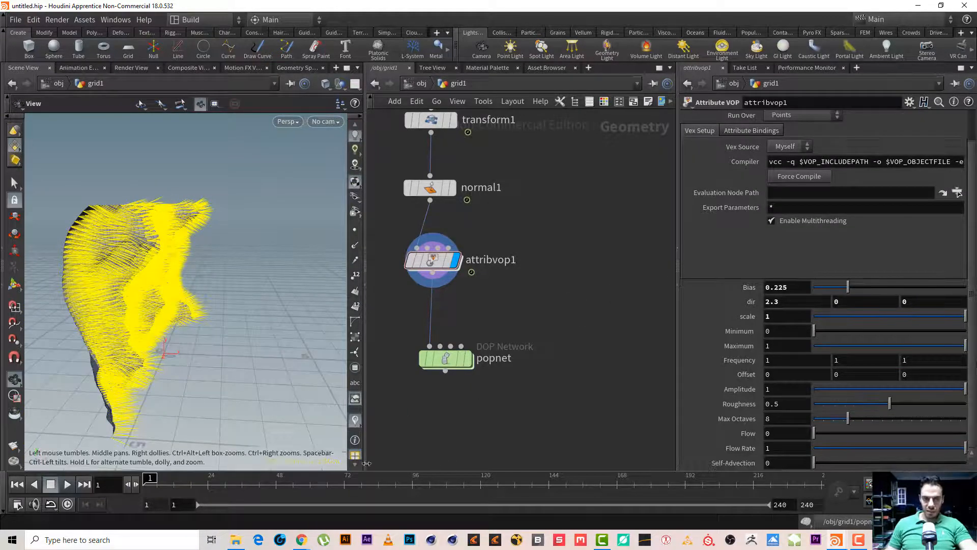
pyautogui.moveTo(48, 233); pyautogui.dragTo(124, 245)
pyautogui.scroll(3, 124, 245)
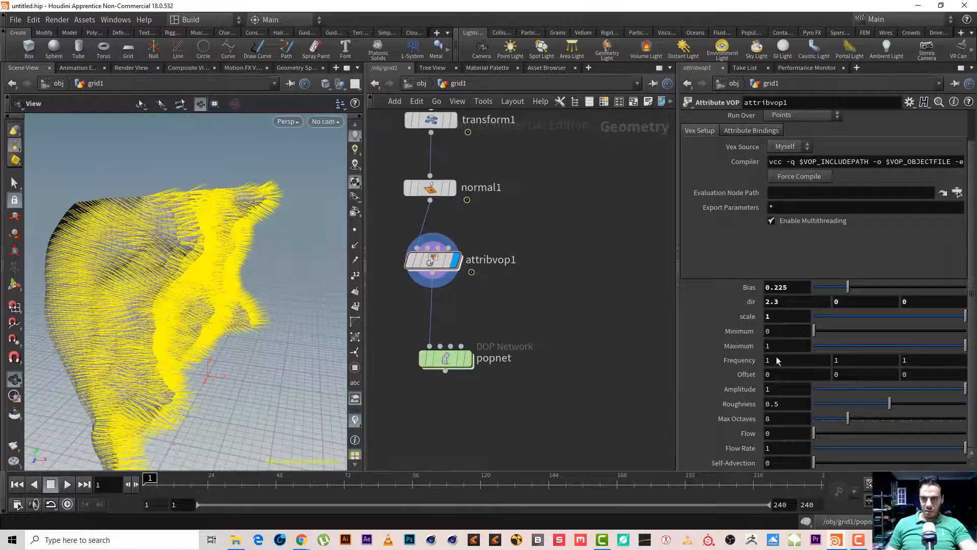
pyautogui.moveTo(879, 315); pyautogui.dragTo(966, 316)
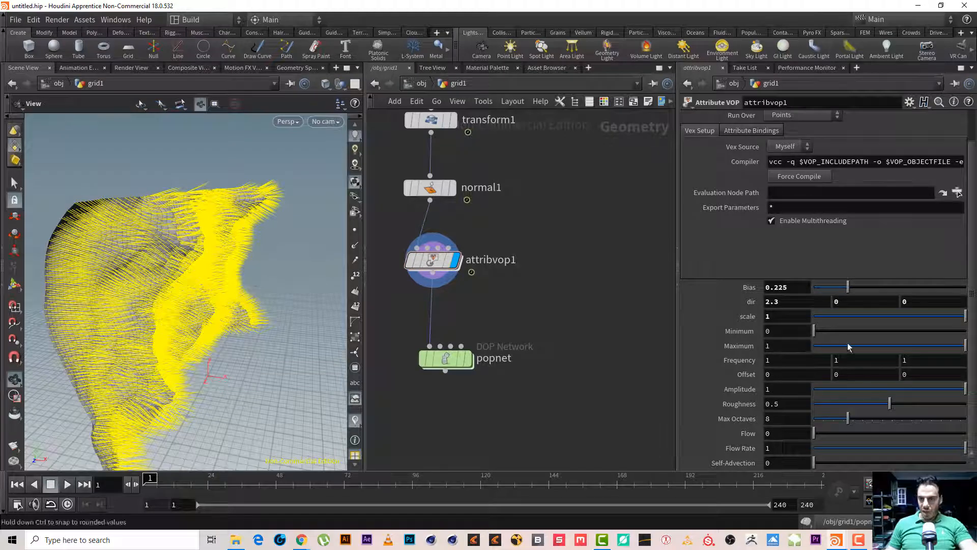
pyautogui.moveTo(789, 390); pyautogui.dragTo(30, 377, button='middle')
pyautogui.moveTo(77, 265); pyautogui.dragTo(121, 281)
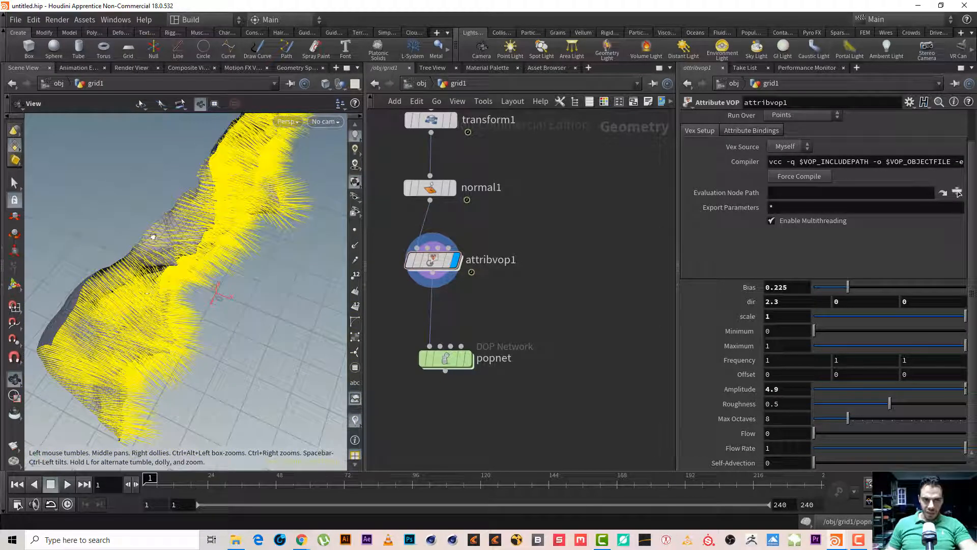
pyautogui.moveTo(153, 236); pyautogui.dragTo(143, 199)
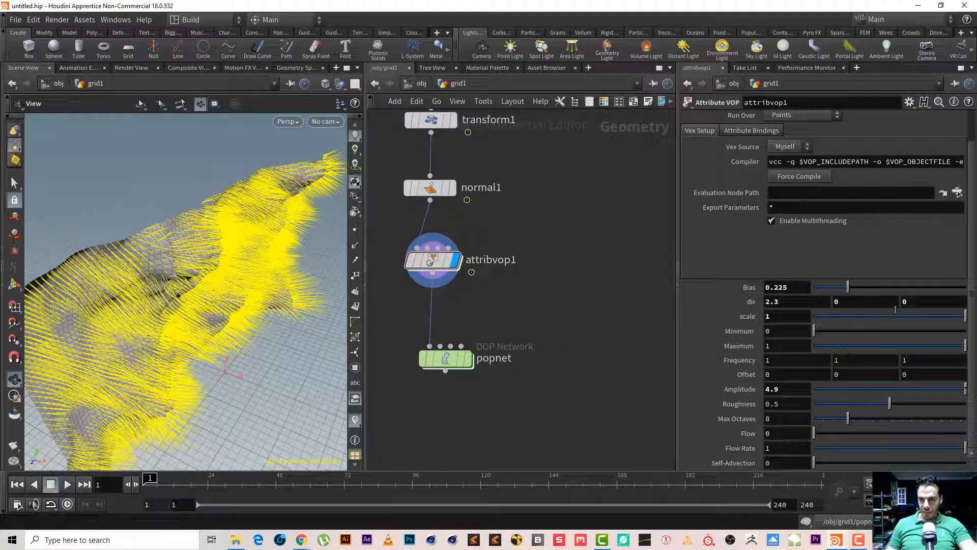
# Set attribvop1's scale to 0.5 and check the velocity trails from several angles.
pyautogui.moveTo(935, 321); pyautogui.dragTo(889, 321)
pyautogui.moveTo(168, 346); pyautogui.dragTo(162, 263)
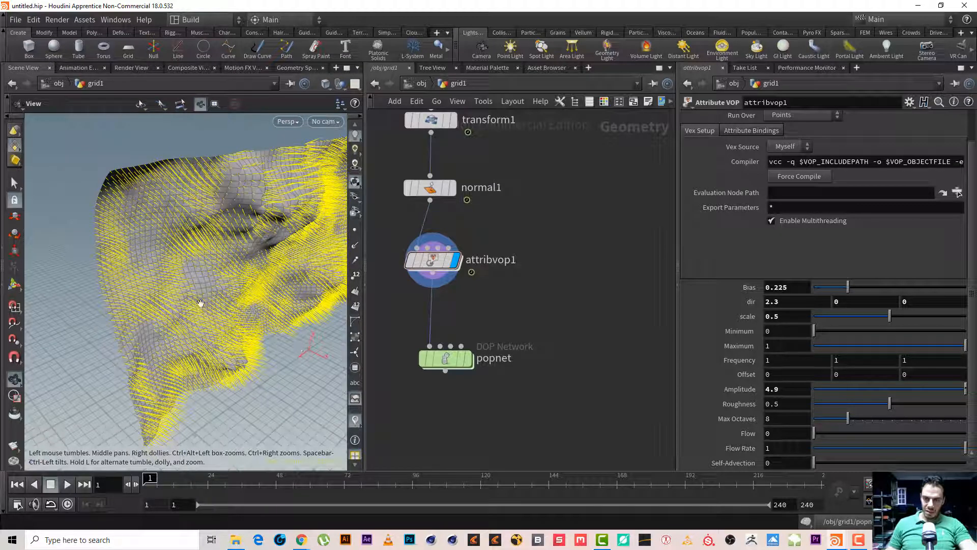
pyautogui.moveTo(186, 265); pyautogui.dragTo(199, 255)
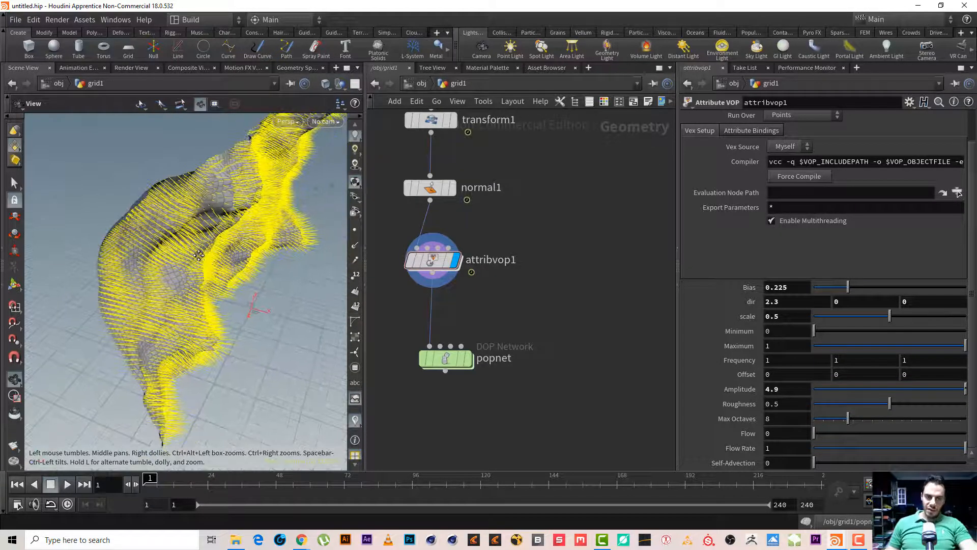
pyautogui.moveTo(263, 258); pyautogui.dragTo(275, 264)
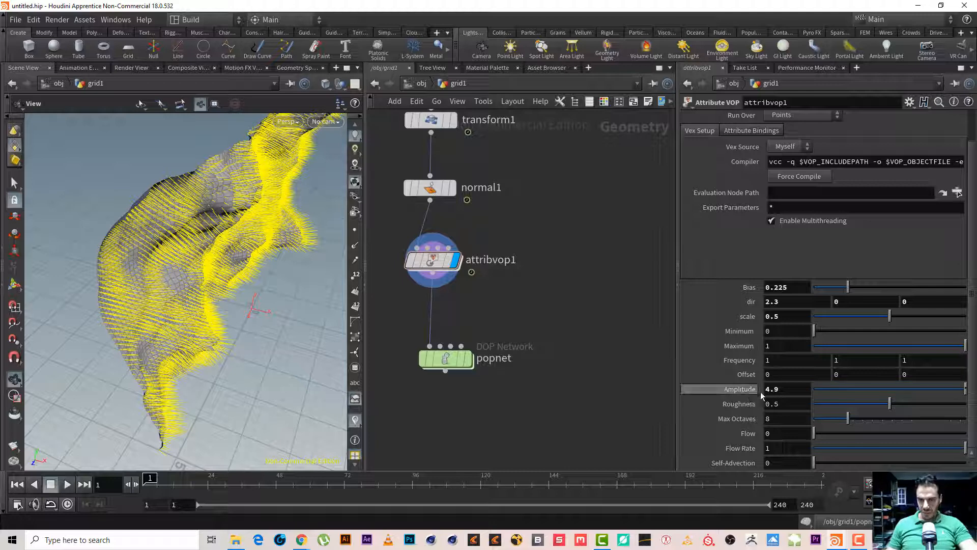
# Set attribvop1's Minimum to 0.1 and play the timeline to preview the animated velocities.
pyautogui.click(784, 331)
pyautogui.moveTo(232, 222); pyautogui.dragTo(67, 298)
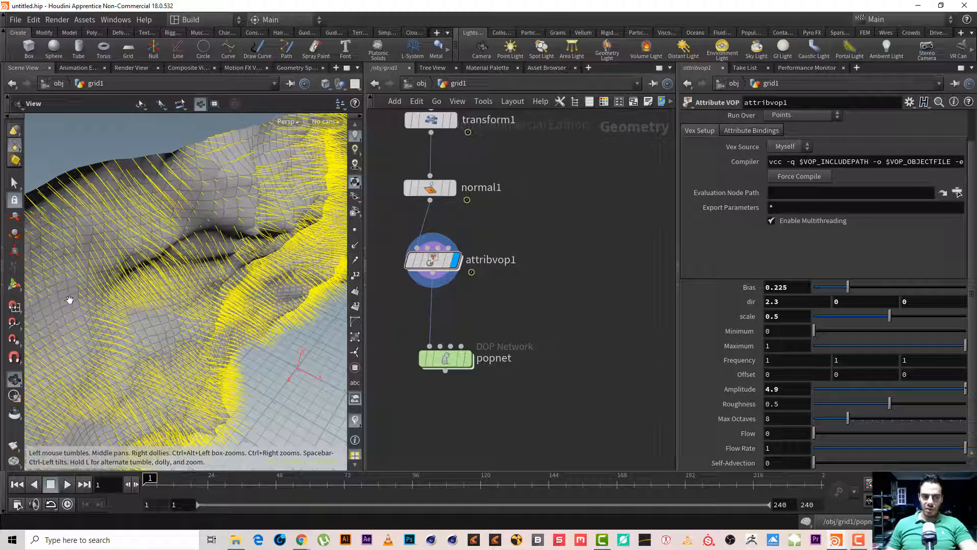
pyautogui.moveTo(445, 359)
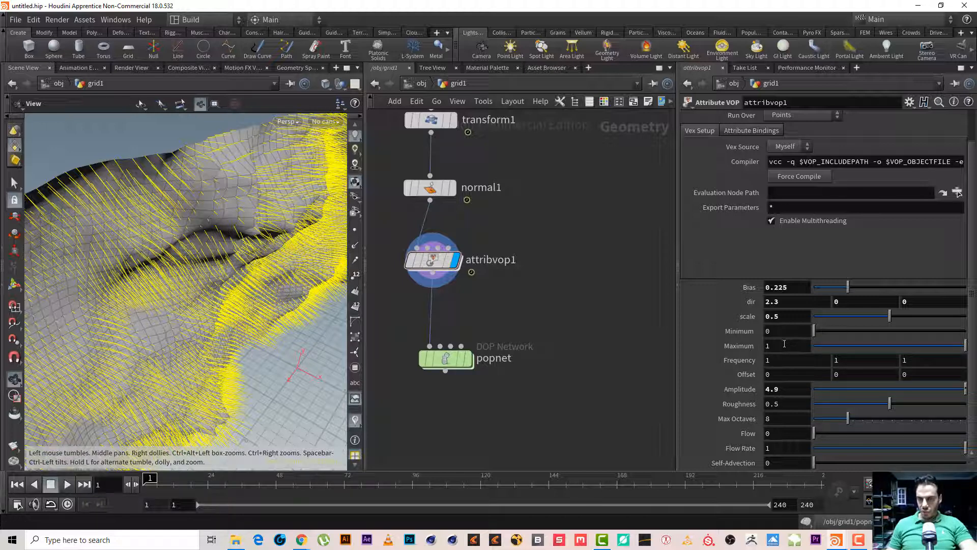
pyautogui.click(779, 332)
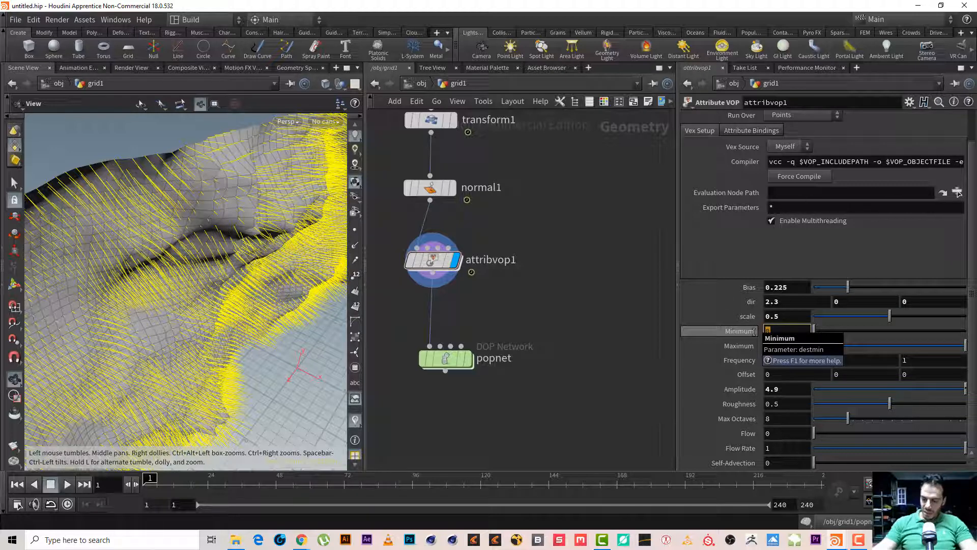
pyautogui.write('1')
pyautogui.press('Return')
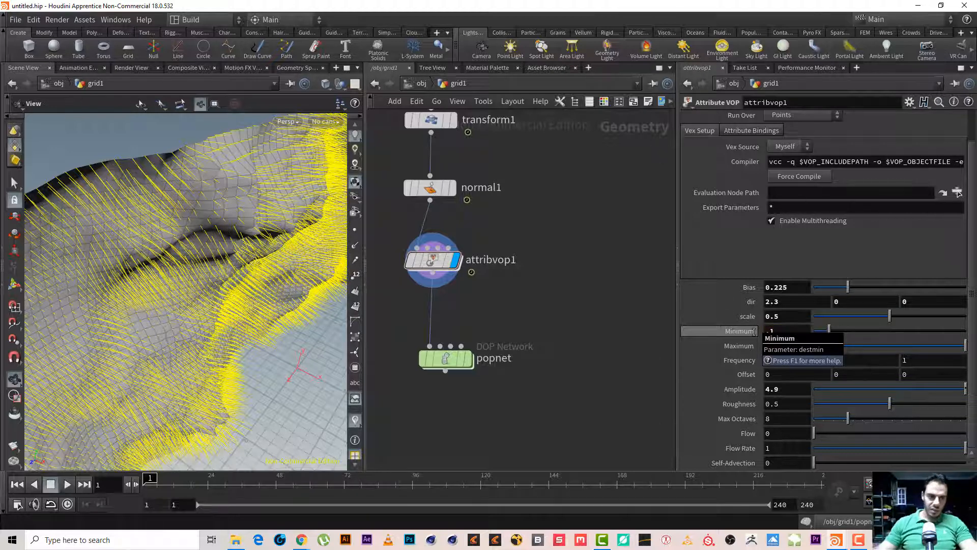
pyautogui.click(67, 484)
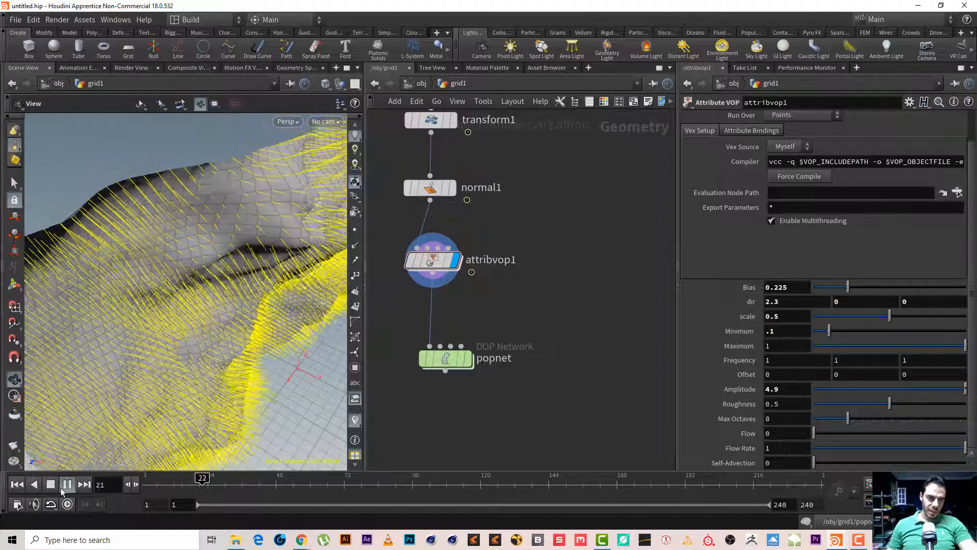
# Rewind the animation to the first frame and set transform1's X translation to $FF/75.
pyautogui.click(50, 484)
pyautogui.click(14, 484)
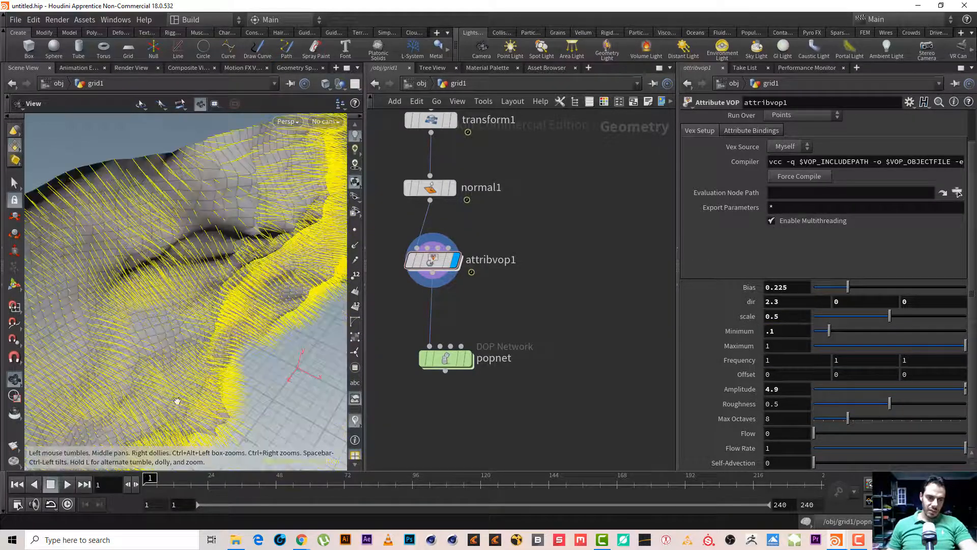
pyautogui.moveTo(556, 293); pyautogui.dragTo(567, 351, button='middle')
pyautogui.moveTo(229, 313); pyautogui.dragTo(213, 325, button='right')
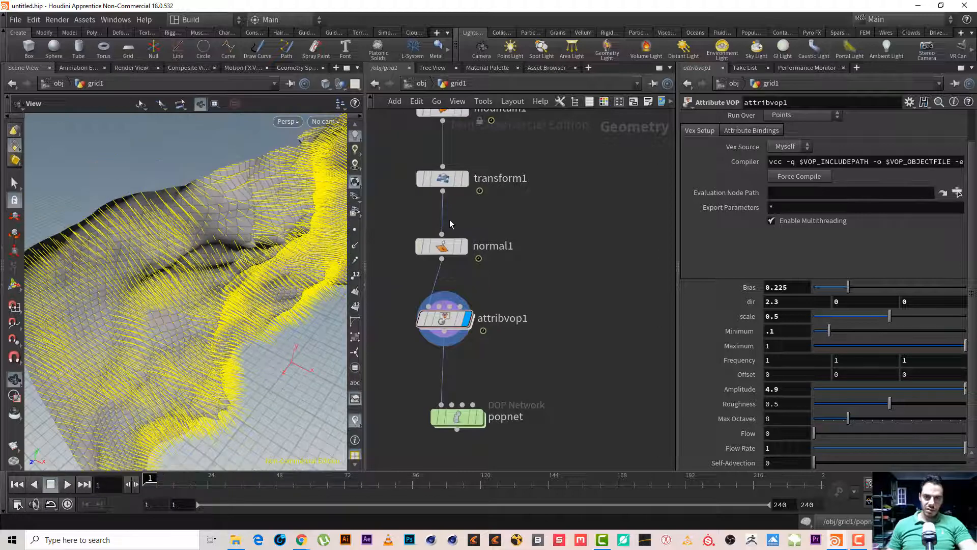
pyautogui.moveTo(454, 209); pyautogui.dragTo(476, 270, button='middle')
pyautogui.click(463, 239)
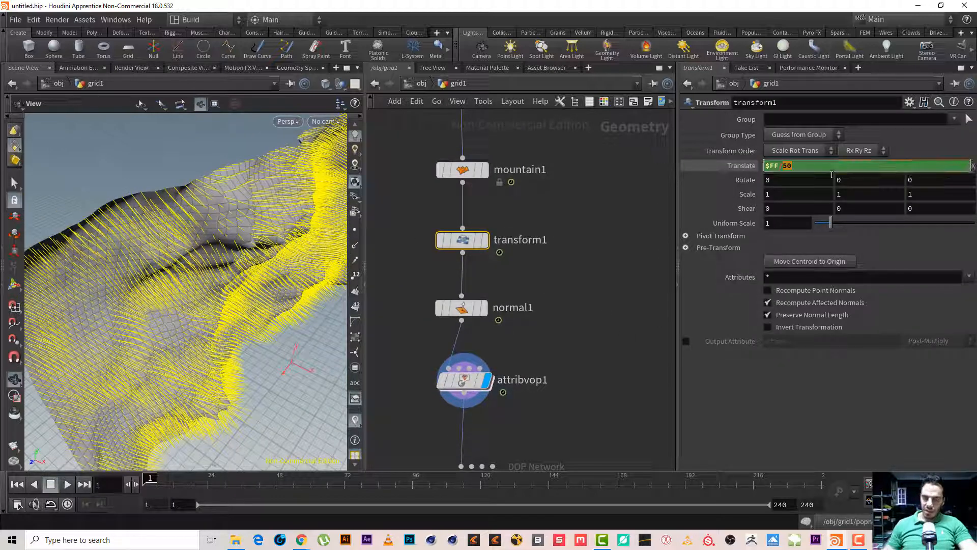
pyautogui.write('$FF/75')
pyautogui.press('Return')
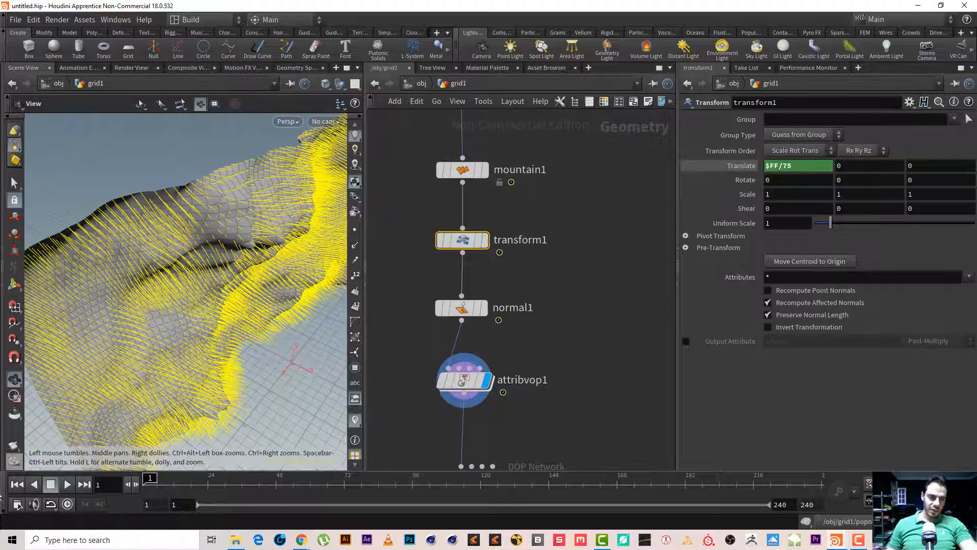
# Play back the grid's motion and examine its travel and velocity trails from farther away.
pyautogui.click(67, 484)
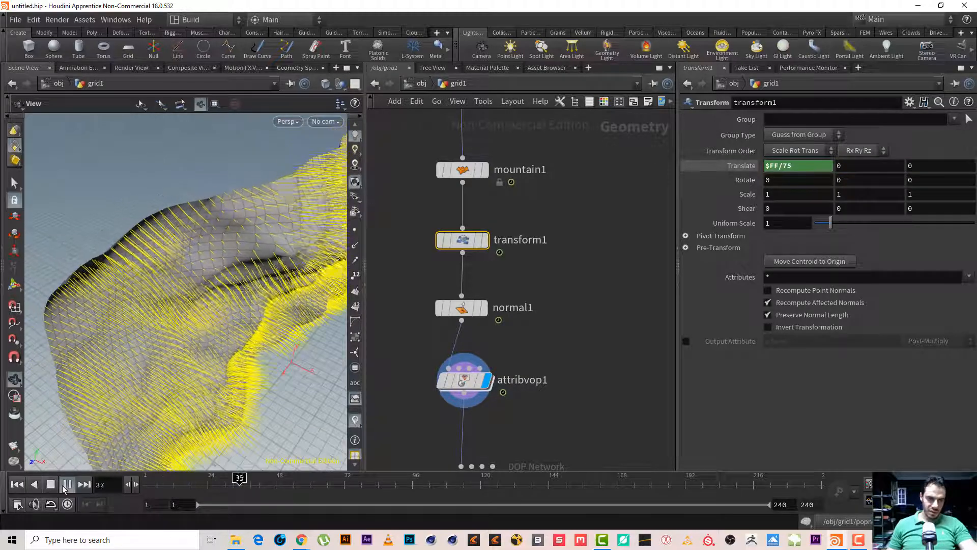
pyautogui.click(67, 484)
pyautogui.moveTo(196, 259); pyautogui.dragTo(175, 325, button='right')
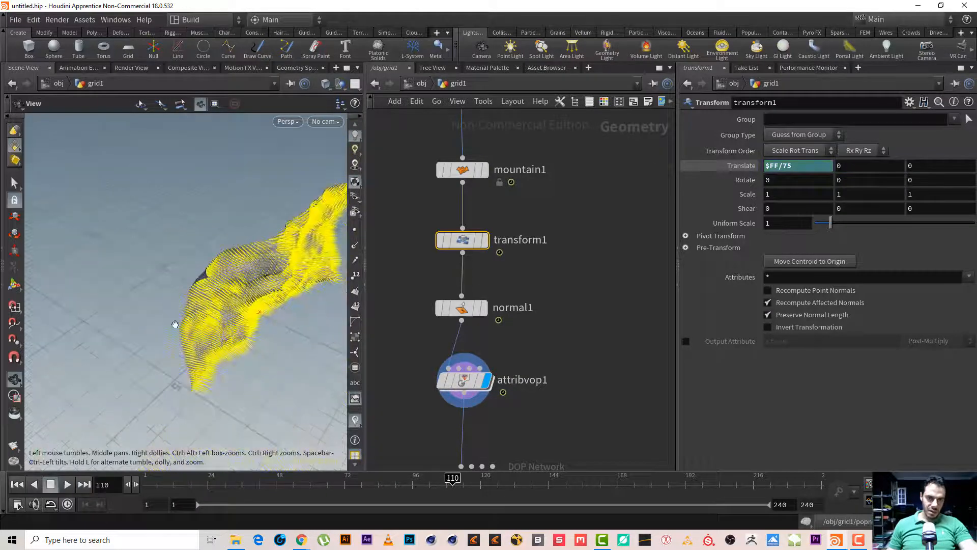
pyautogui.moveTo(206, 307); pyautogui.dragTo(181, 307)
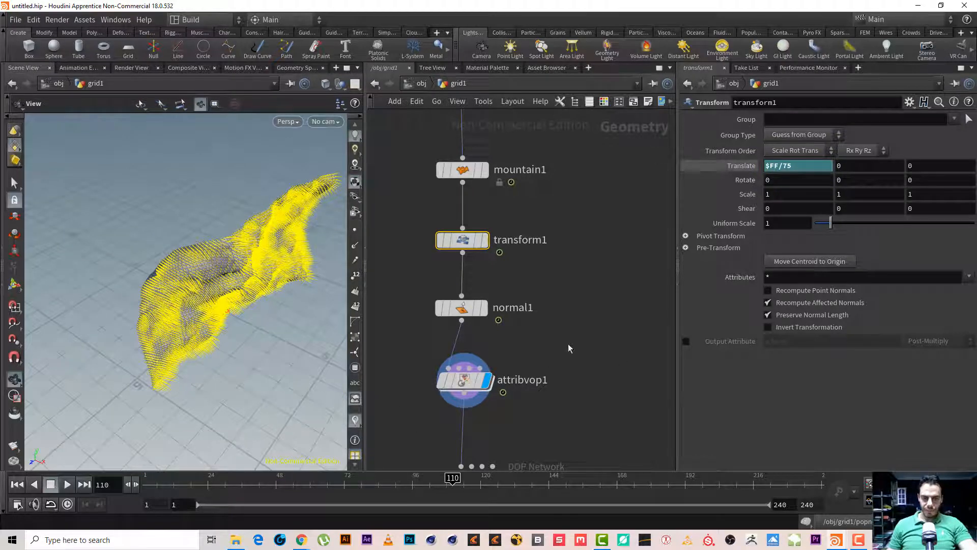
# Set attribvop1's noise Flow to $T and play the timeline to check the changing velocities.
pyautogui.moveTo(568, 344); pyautogui.dragTo(585, 260, button='middle')
pyautogui.moveTo(573, 351); pyautogui.dragTo(382, 271)
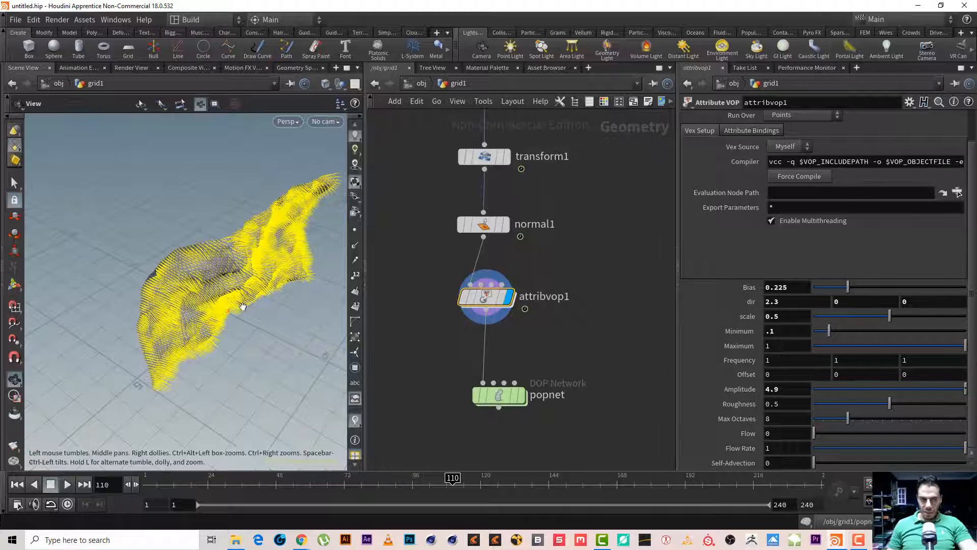
pyautogui.moveTo(240, 306); pyautogui.dragTo(233, 222)
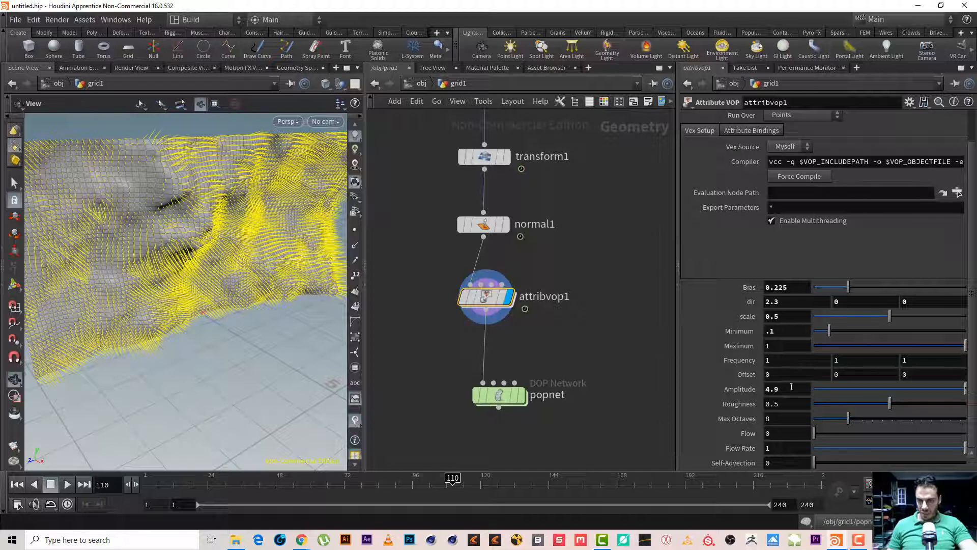
pyautogui.moveTo(831, 434); pyautogui.dragTo(716, 435)
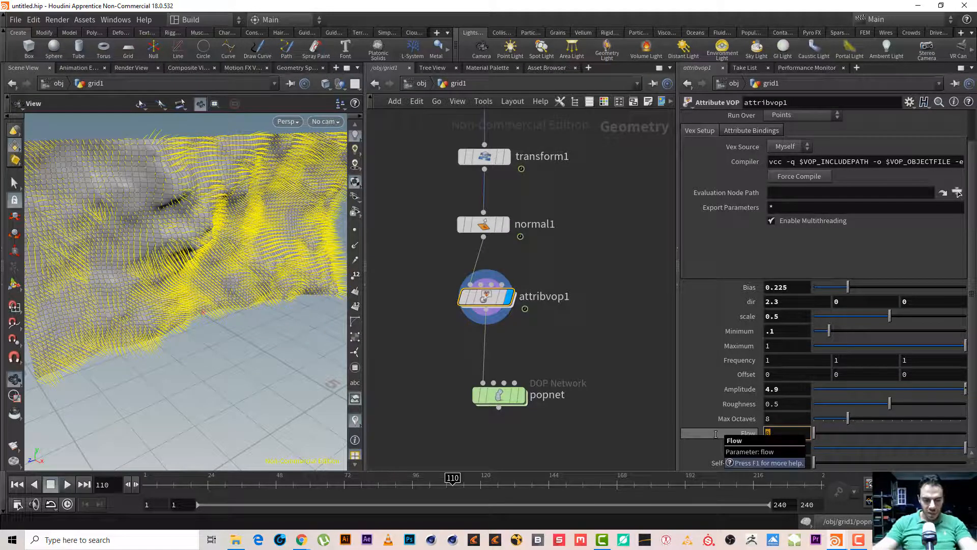
pyautogui.write('$TR')
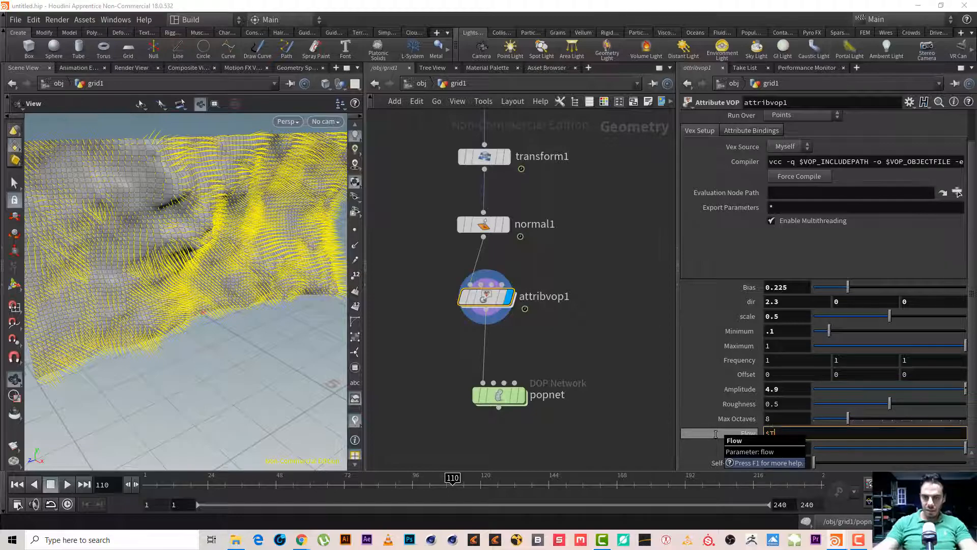
pyautogui.press('Return')
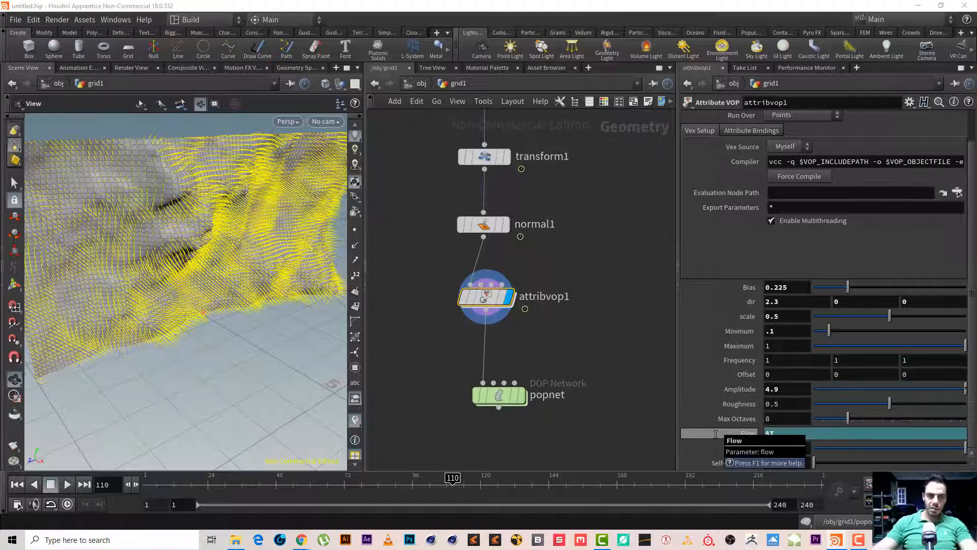
pyautogui.click(67, 485)
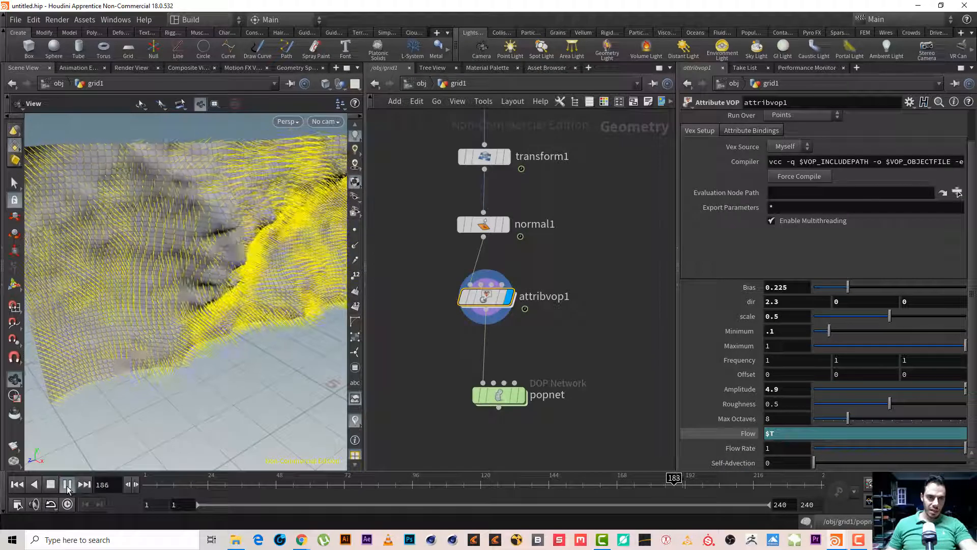
# Slow attribvop1's noise Flow to $T/50 and play the timeline to check the velocities.
pyautogui.click(791, 435)
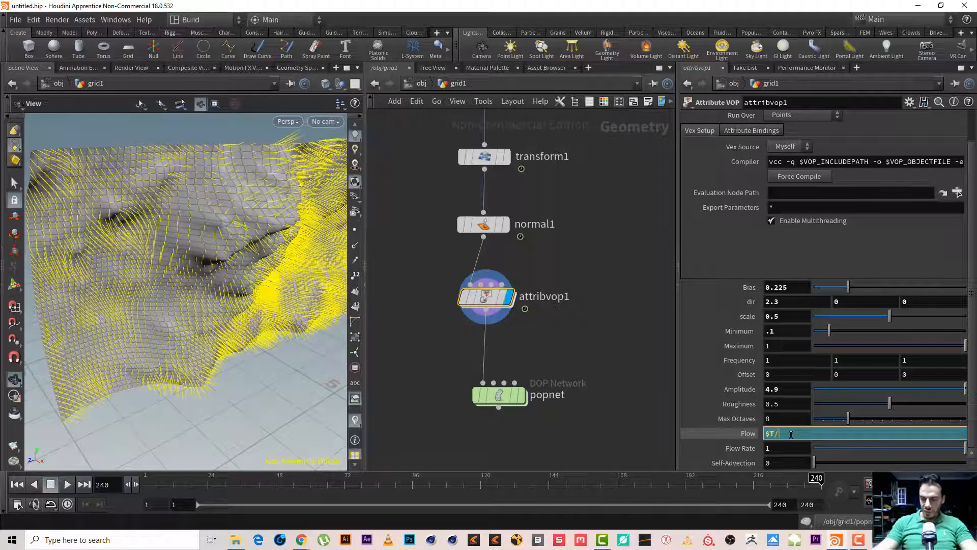
pyautogui.write('/50')
pyautogui.press('Return')
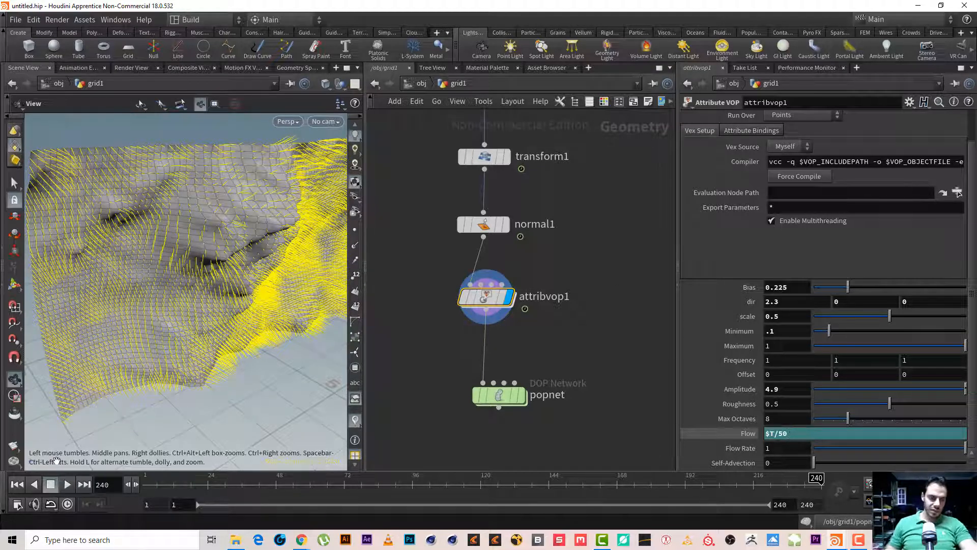
pyautogui.click(67, 484)
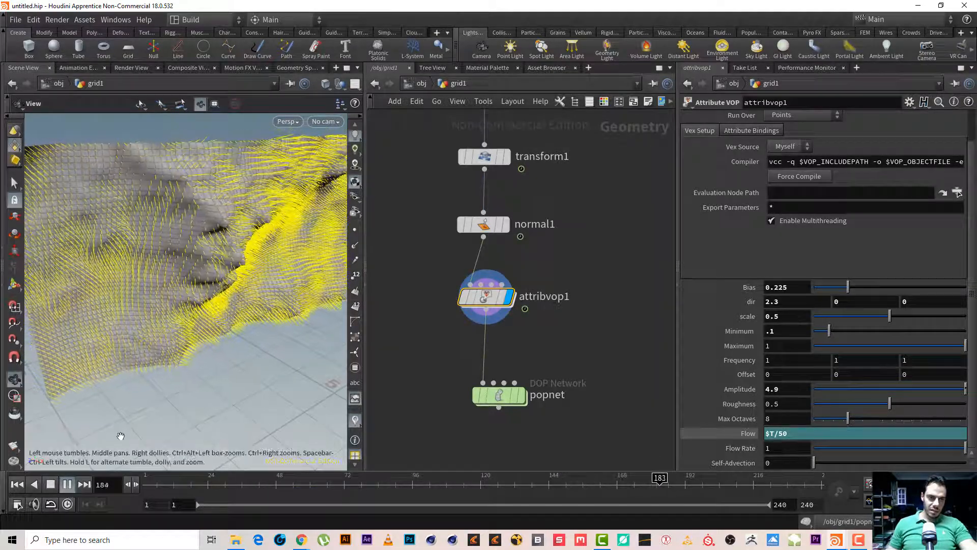
pyautogui.click(67, 485)
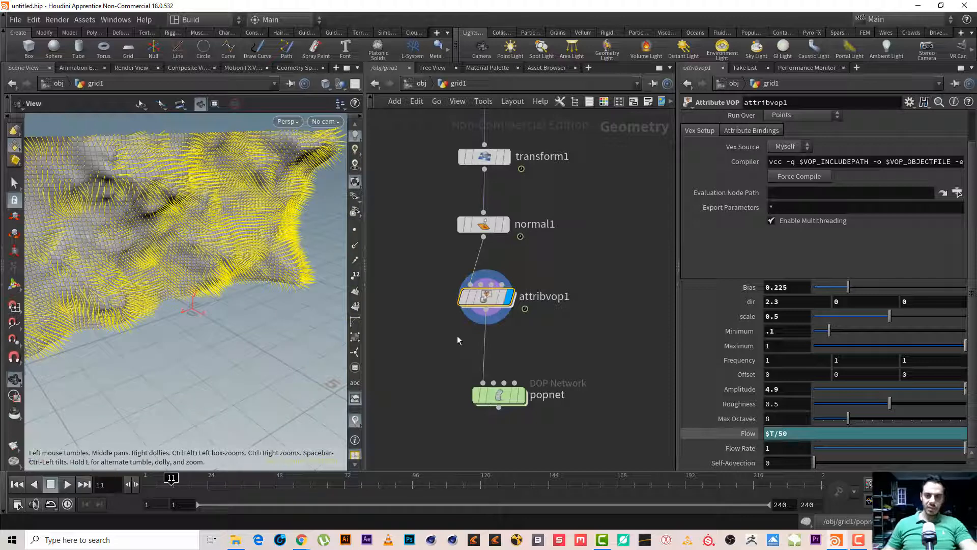
# Hide the point velocity trails, then display the popnet's particles and open its network.
pyautogui.moveTo(635, 298); pyautogui.dragTo(642, 244, button='middle')
pyautogui.moveTo(506, 339); pyautogui.dragTo(479, 362)
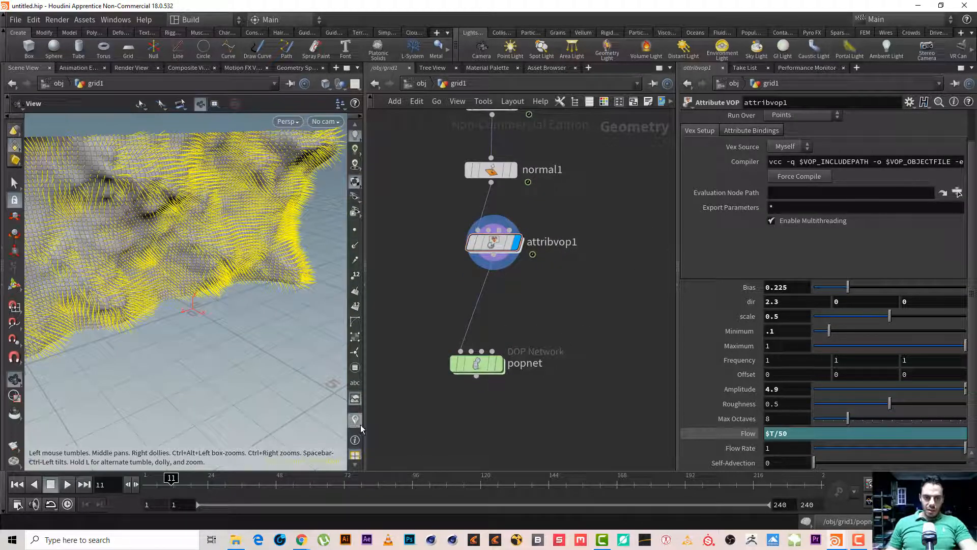
pyautogui.click(356, 421)
pyautogui.click(477, 363)
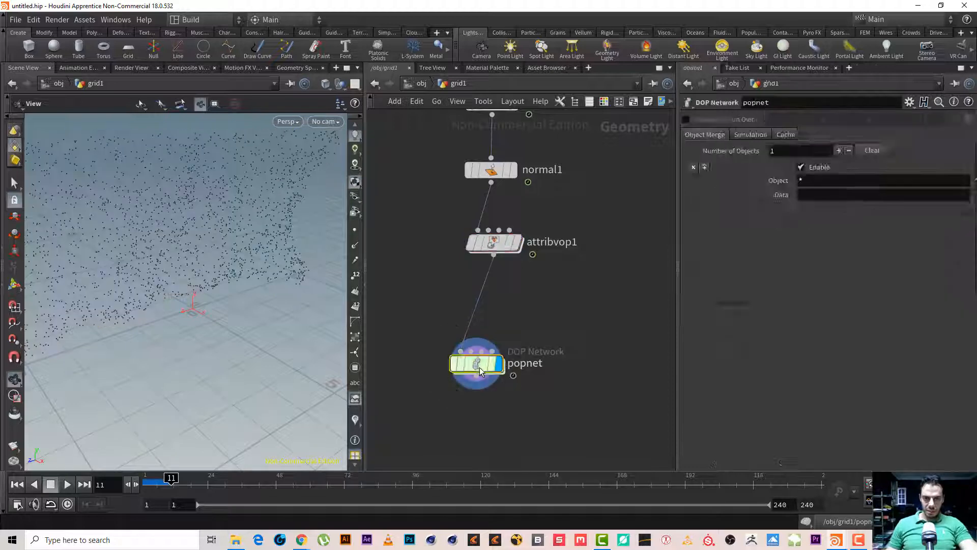
pyautogui.doubleClick(480, 367)
# Simulate the particles from the first frame and examine the emission from several angles.
pyautogui.moveTo(266, 336); pyautogui.dragTo(152, 349)
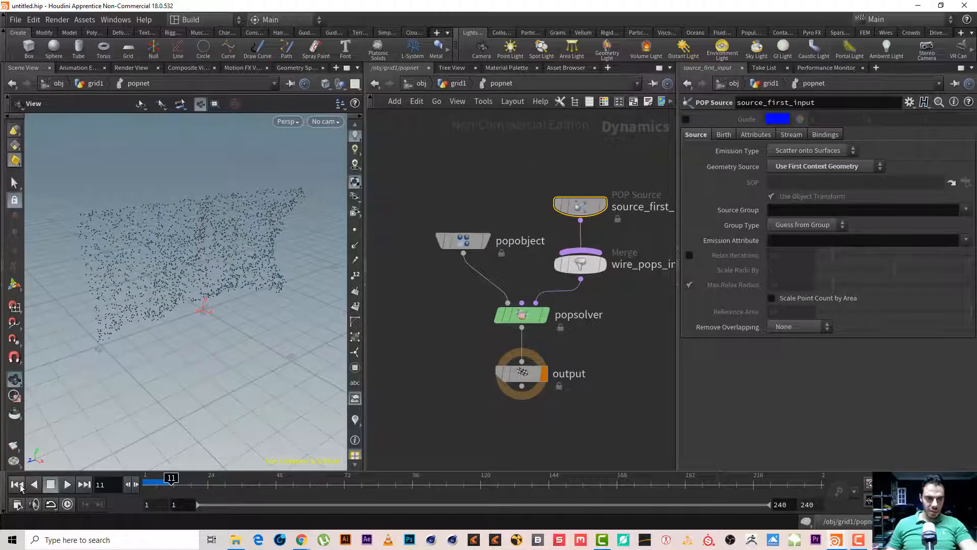
pyautogui.click(17, 484)
pyautogui.click(67, 483)
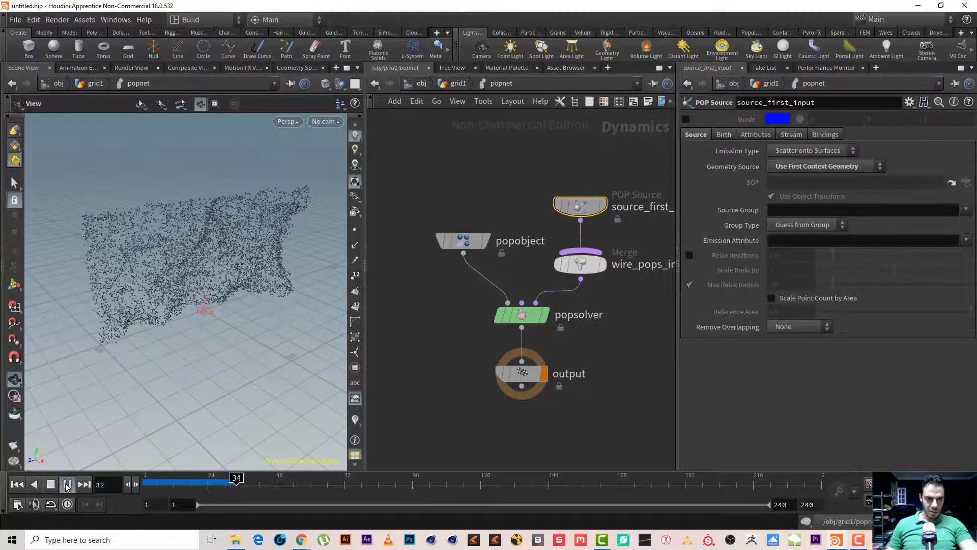
pyautogui.click(66, 484)
pyautogui.moveTo(212, 215); pyautogui.dragTo(232, 246)
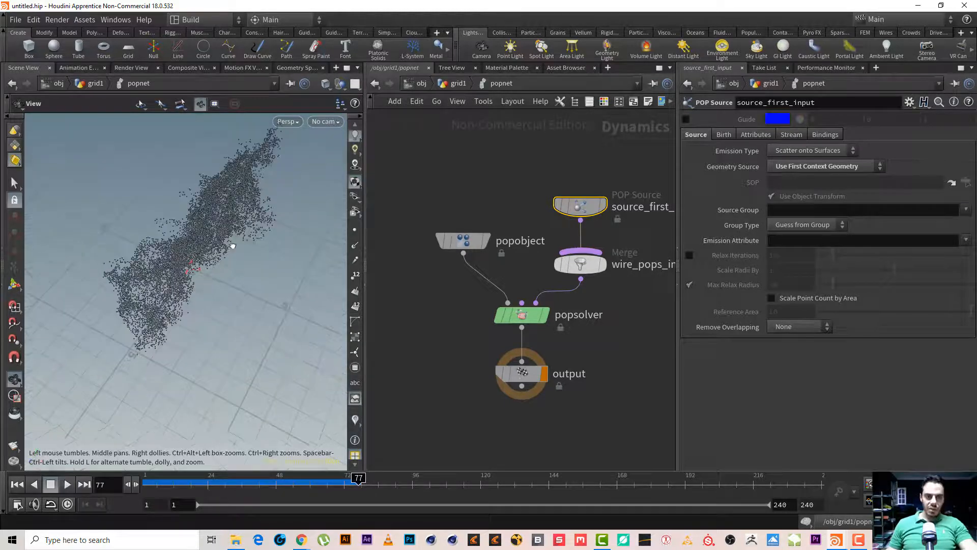
# Set source_first_input's Impulse Activation to 0 and its Const. Birth Rate to 500.
pyautogui.click(724, 135)
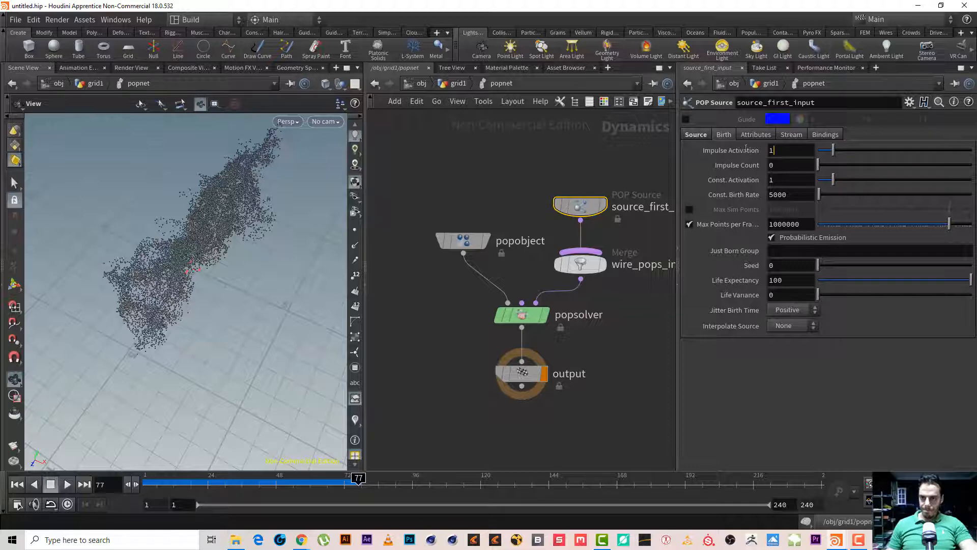
pyautogui.moveTo(746, 148); pyautogui.dragTo(705, 148)
pyautogui.write('0')
pyautogui.press('Return')
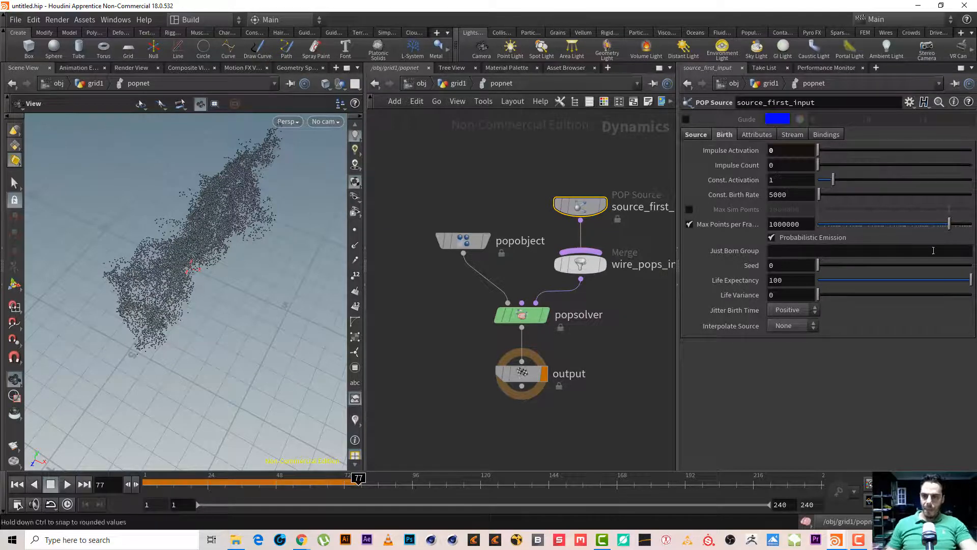
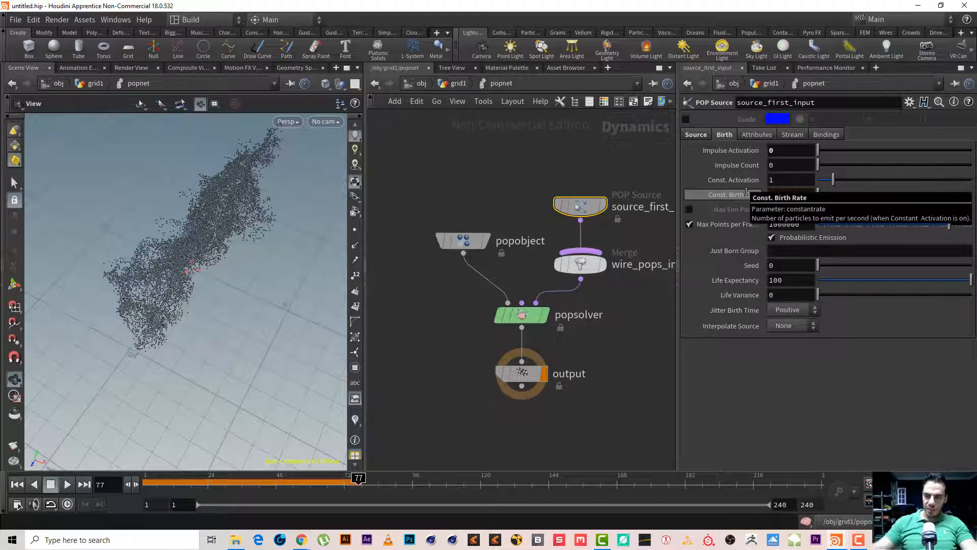
# Set the POP source's Life Expectancy to 1, Life Variance to 0.5 and Jitter Birth Time to Negative.
pyautogui.click(798, 280)
pyautogui.write('1')
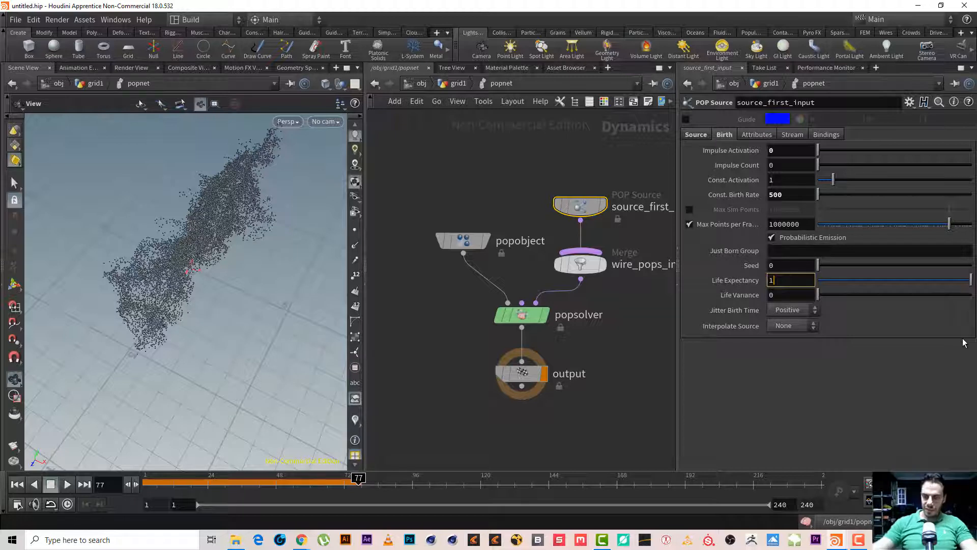
pyautogui.press('Tab')
pyautogui.write('.5')
pyautogui.press('Return')
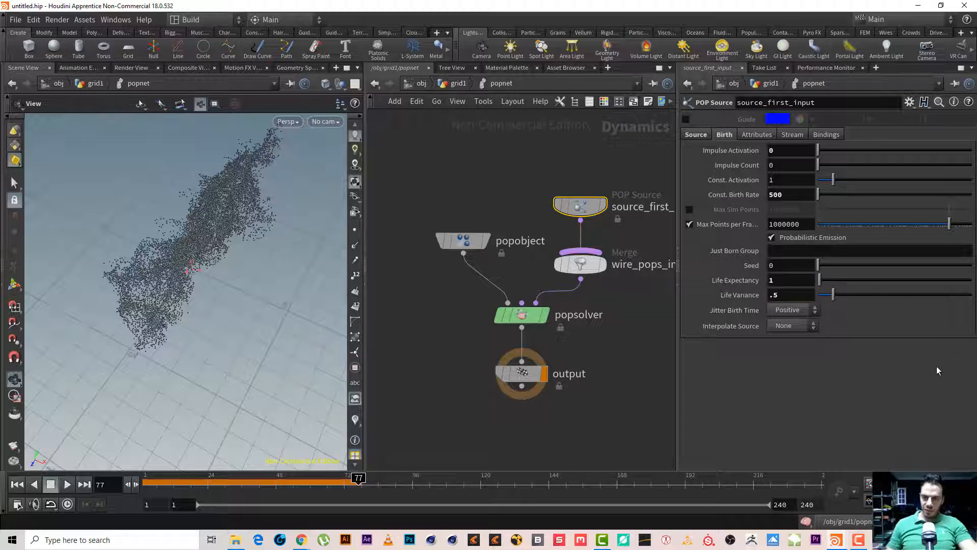
pyautogui.click(801, 309)
pyautogui.click(787, 334)
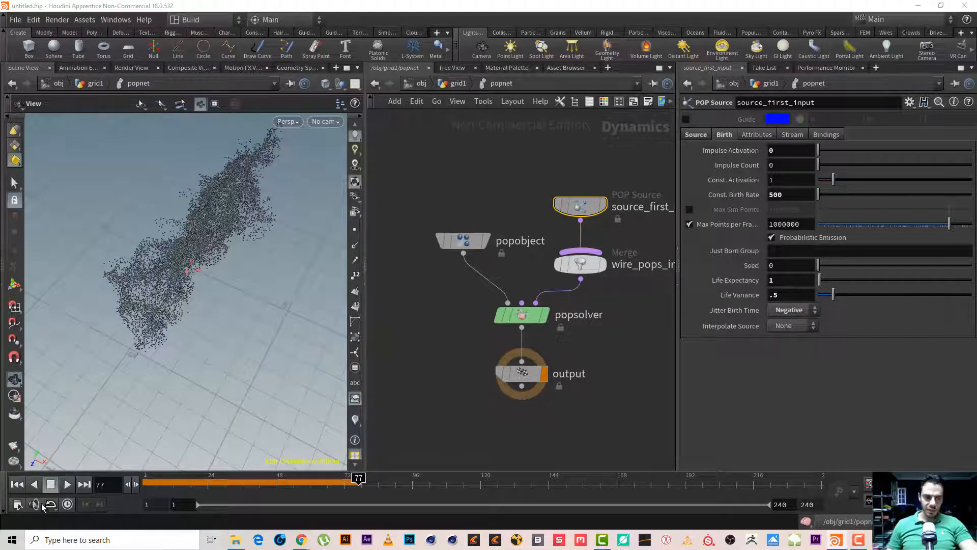
# Replay the particle simulation from the first frame to check the revised birth settings.
pyautogui.click(17, 484)
pyautogui.click(66, 485)
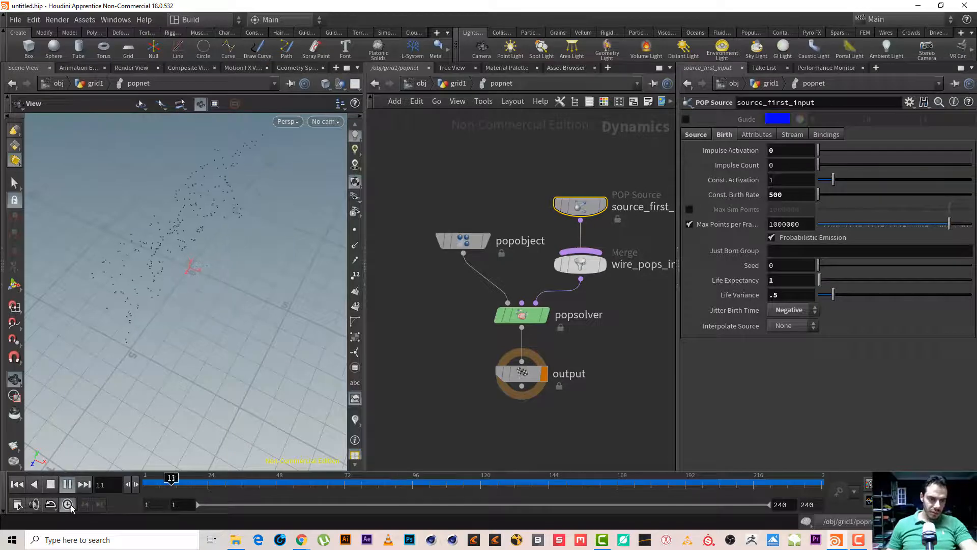
pyautogui.click(50, 484)
# Return to the grid1 network and set attribvop1's scale parameter to 1.
pyautogui.press('u')
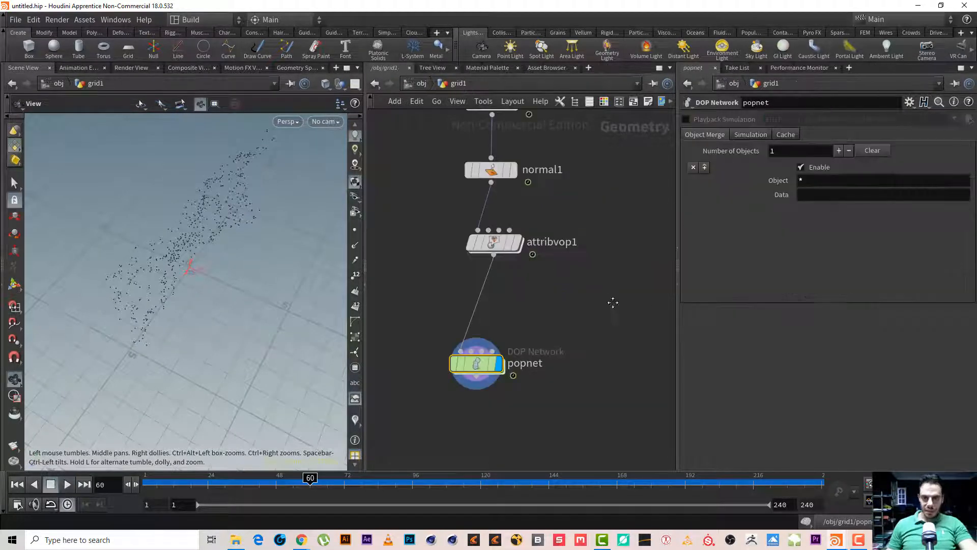
pyautogui.moveTo(613, 302); pyautogui.dragTo(625, 398, button='middle')
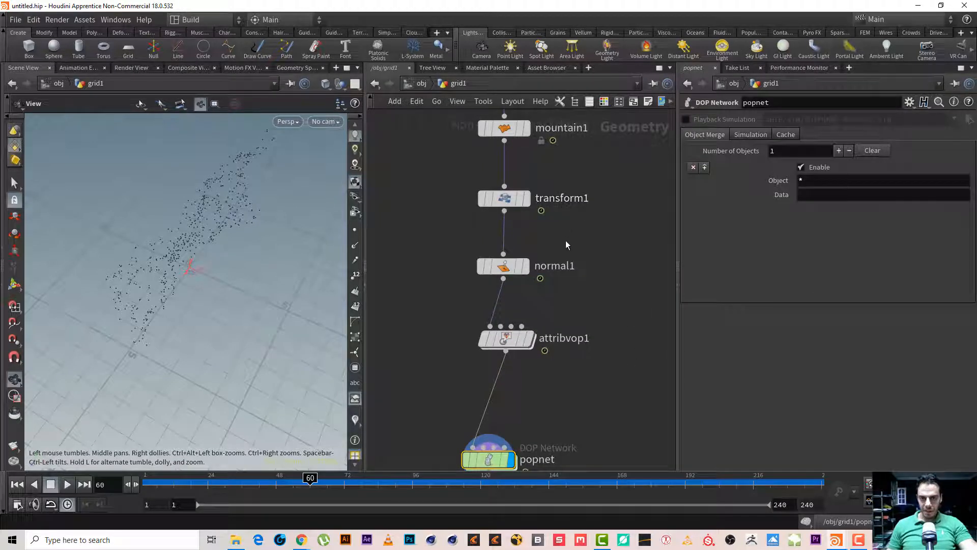
pyautogui.moveTo(566, 241); pyautogui.dragTo(576, 270, button='middle')
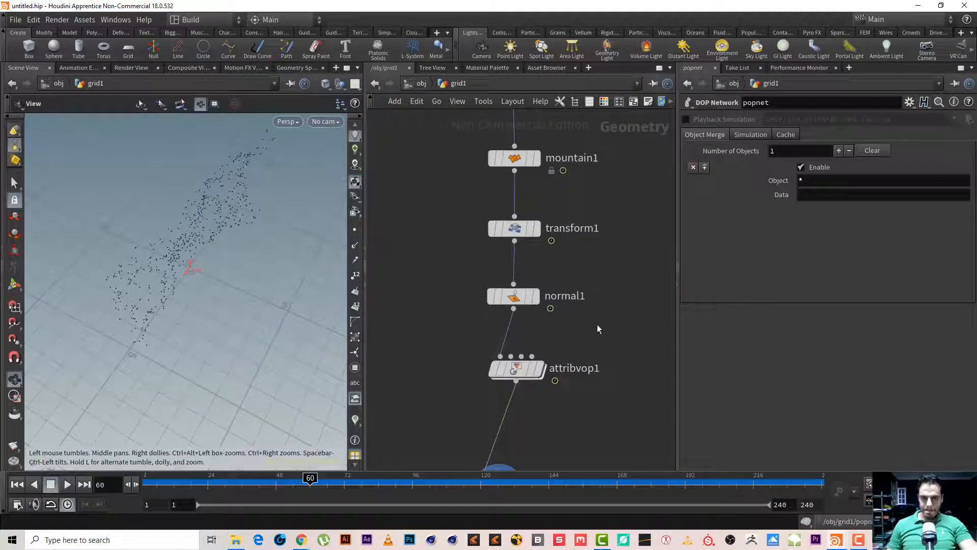
pyautogui.click(550, 301)
pyautogui.click(512, 374)
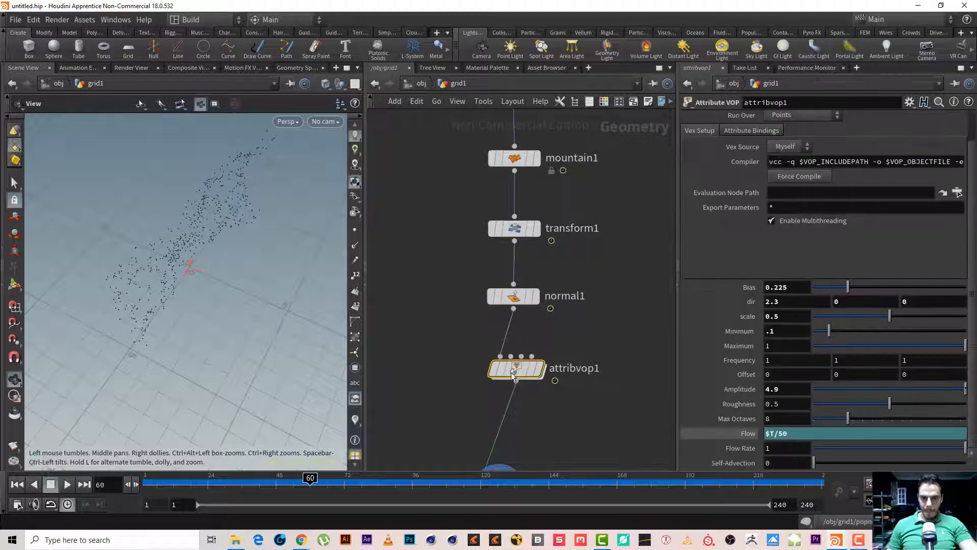
pyautogui.click(804, 316)
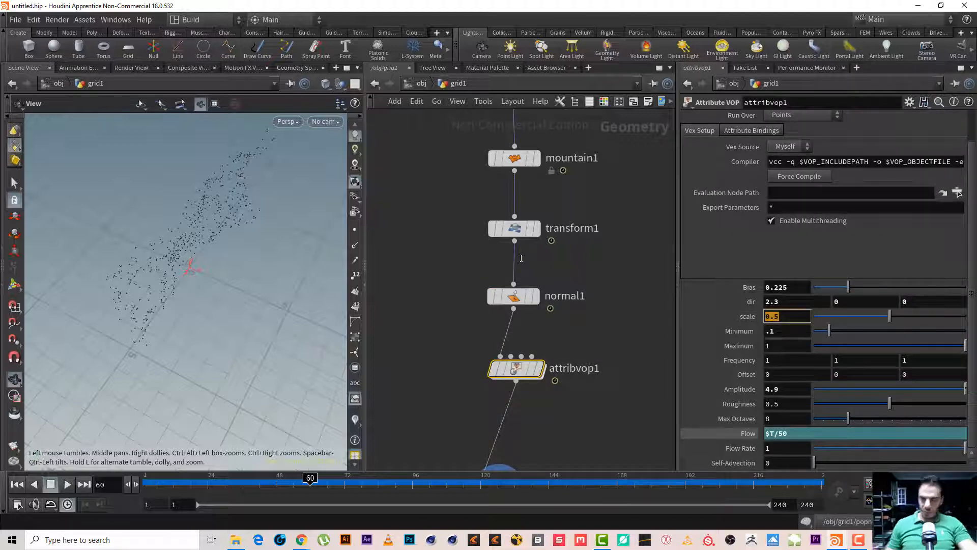
pyautogui.click(809, 390)
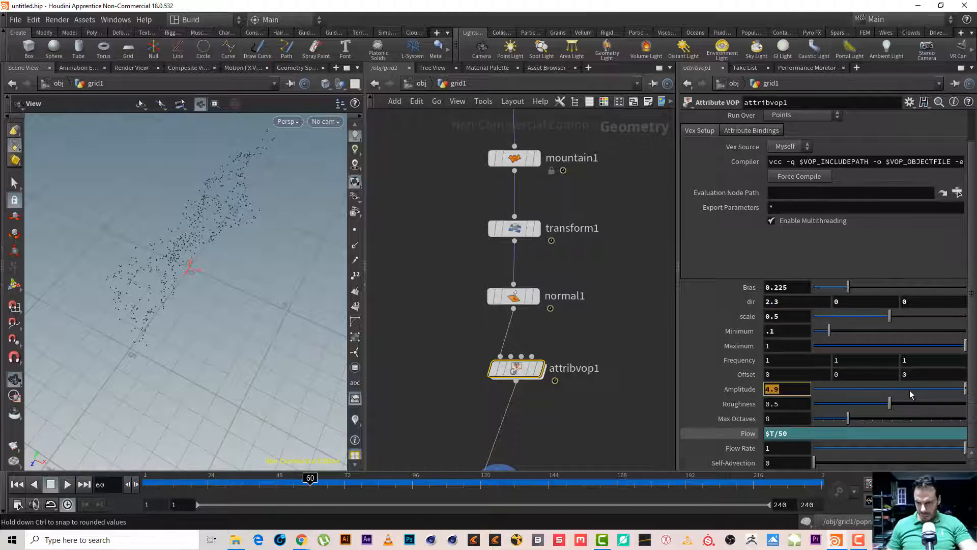
pyautogui.click(788, 317)
pyautogui.write('1')
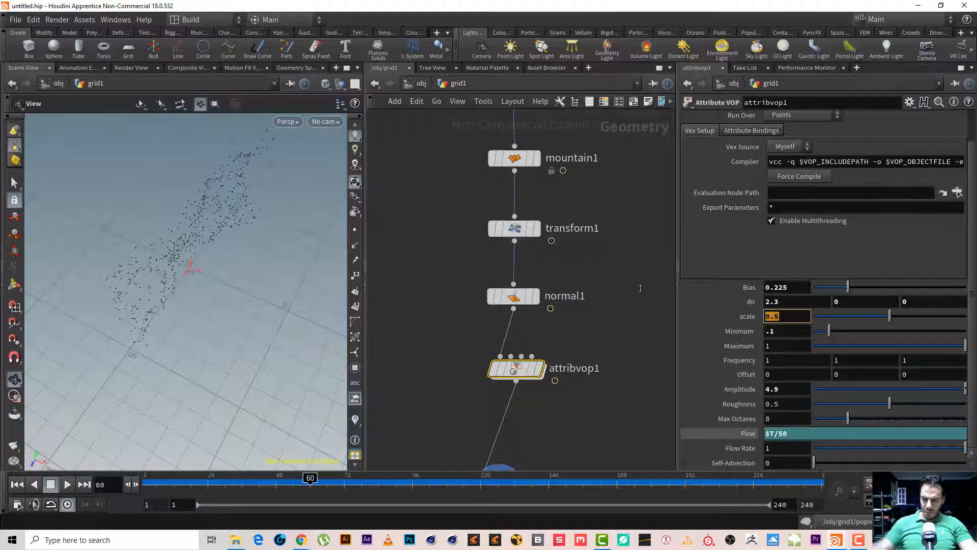
pyautogui.press('Return')
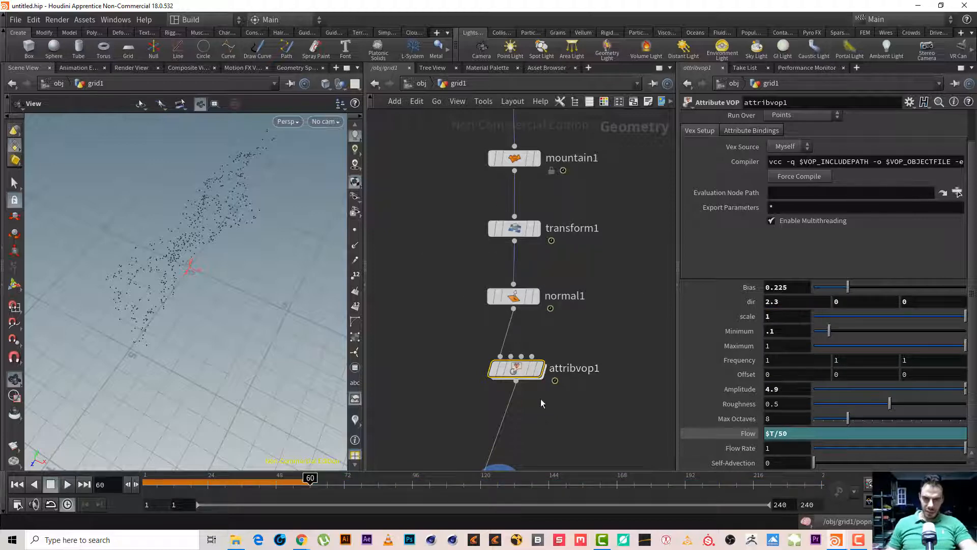
# Replay the popnet simulation from the first frame to check the particles with the new velocity scale.
pyautogui.moveTo(541, 398); pyautogui.dragTo(540, 249, button='middle')
pyautogui.doubleClick(499, 344)
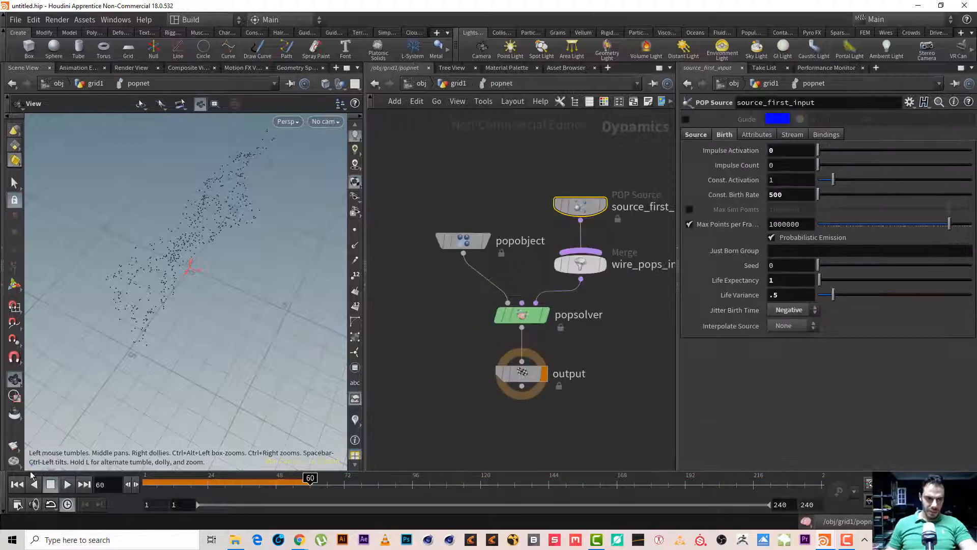
pyautogui.click(17, 484)
pyautogui.click(68, 484)
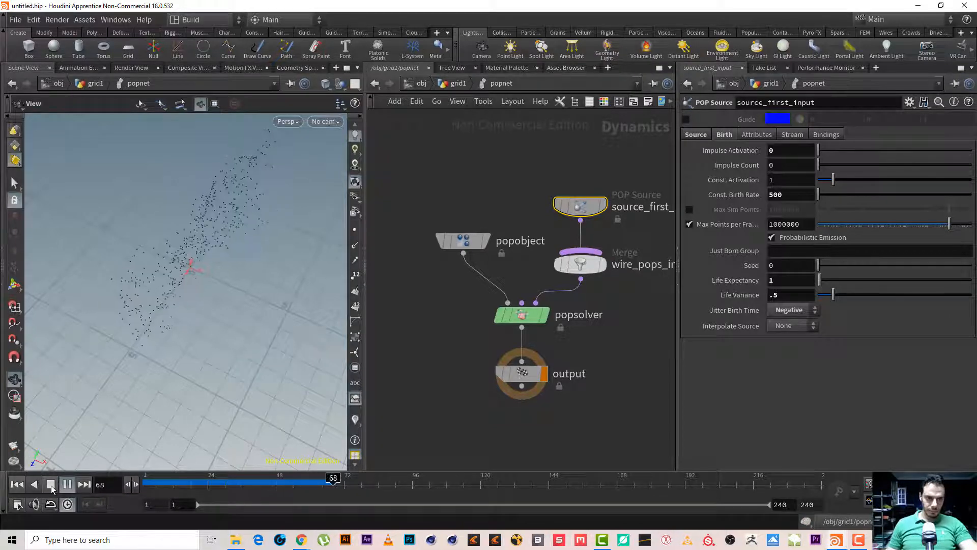
pyautogui.click(51, 484)
# Examine the particle cloud from the grid1 level, and display attribvop1's output to inspect the deformed emitter surface.
pyautogui.click(464, 84)
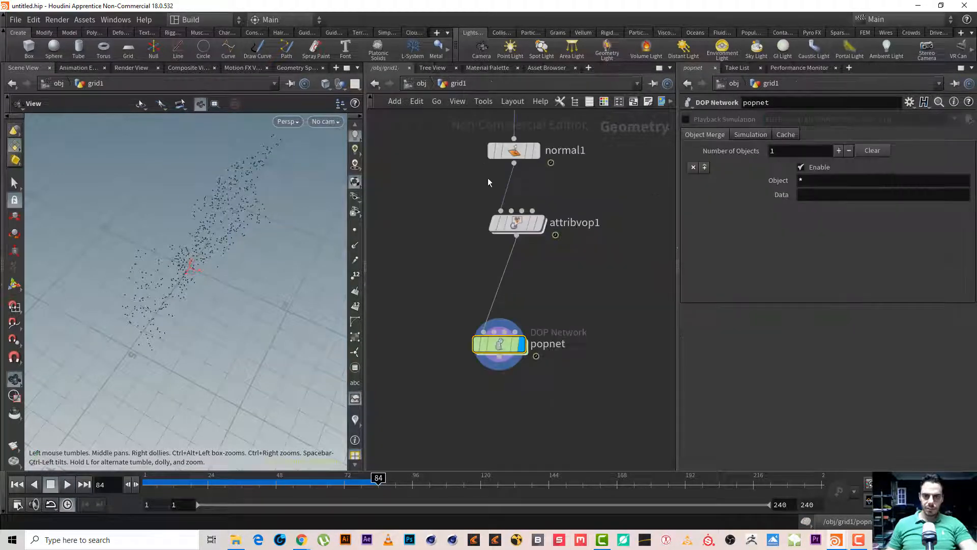
pyautogui.moveTo(216, 232)
pyautogui.mouseDown()
pyautogui.moveTo(159, 182)
pyautogui.moveTo(173, 183)
pyautogui.mouseUp()
pyautogui.moveTo(212, 253); pyautogui.dragTo(183, 247)
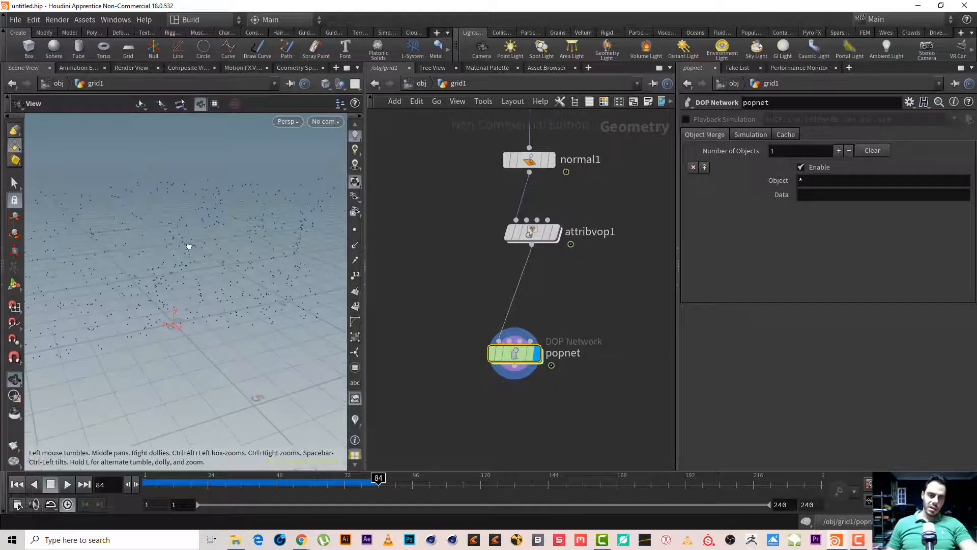
pyautogui.click(555, 233)
pyautogui.moveTo(185, 249); pyautogui.dragTo(227, 219)
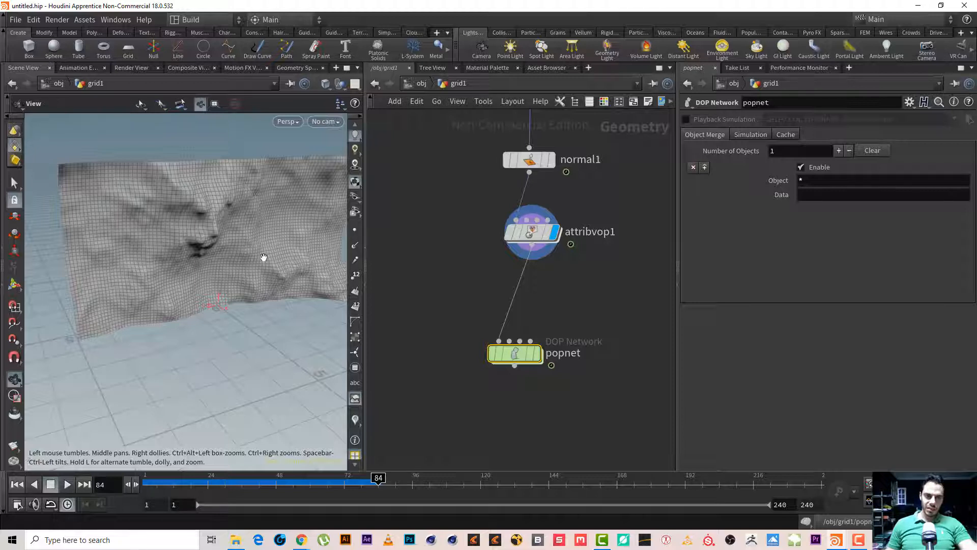
pyautogui.moveTo(173, 243); pyautogui.dragTo(178, 243)
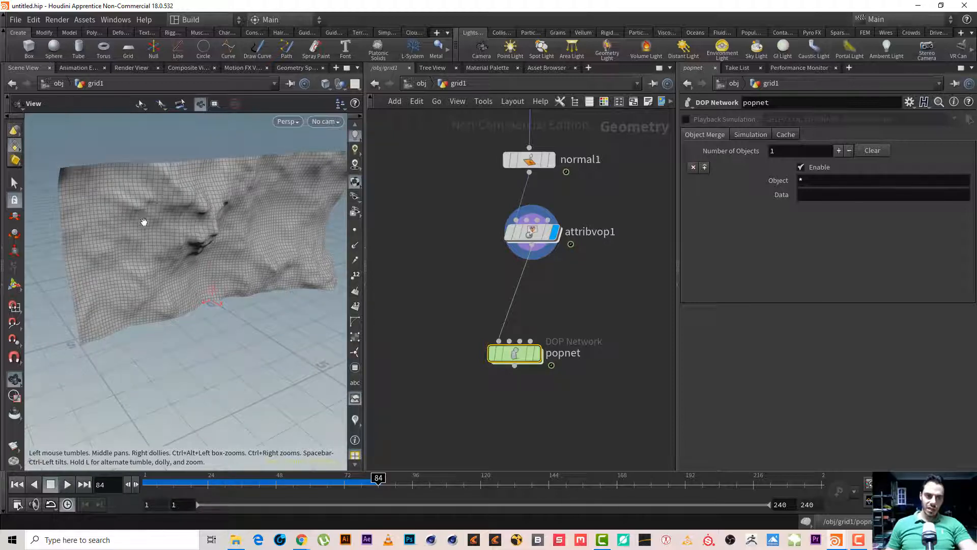
# Insert an Attribute Noise node on the wire between attribvop1 and popnet and display its result.
pyautogui.press('Tab')
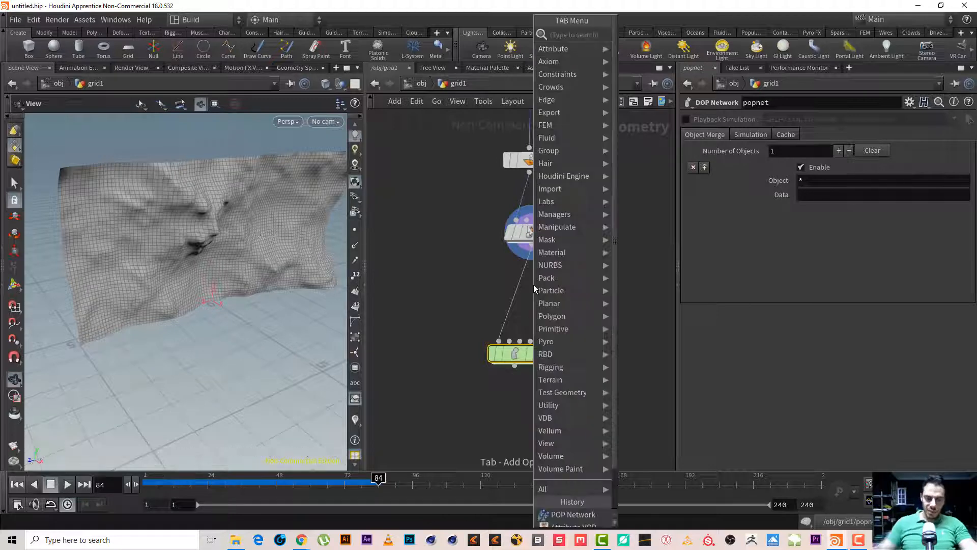
pyautogui.write('att n')
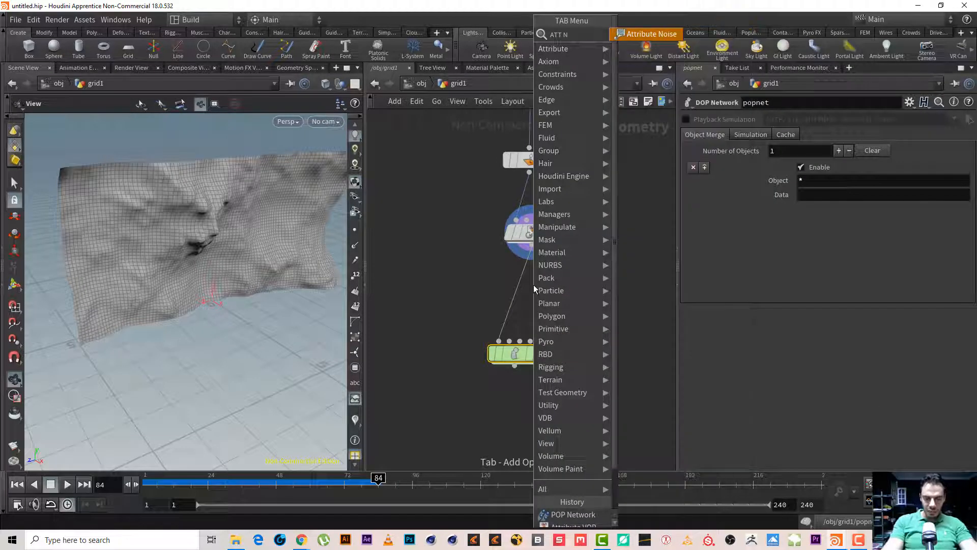
pyautogui.press('Return')
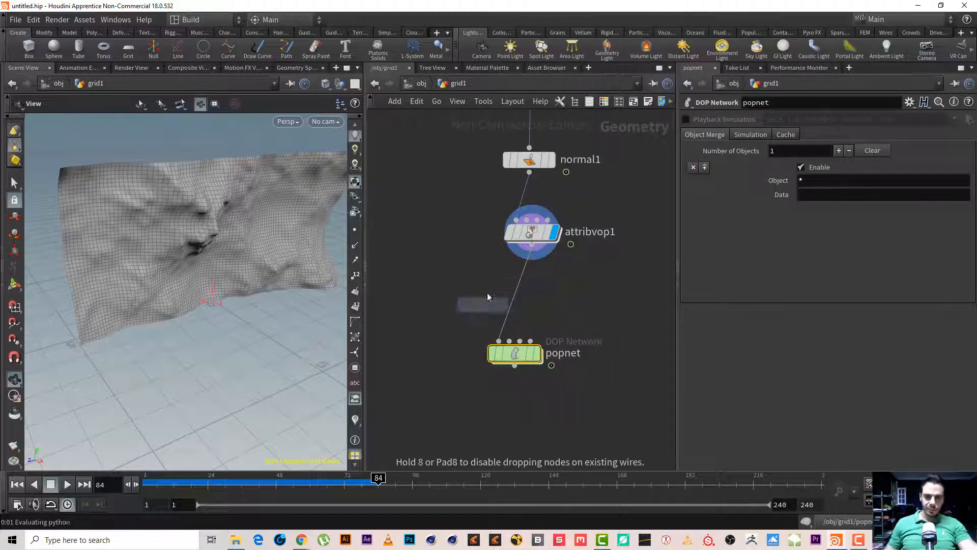
pyautogui.click(515, 283)
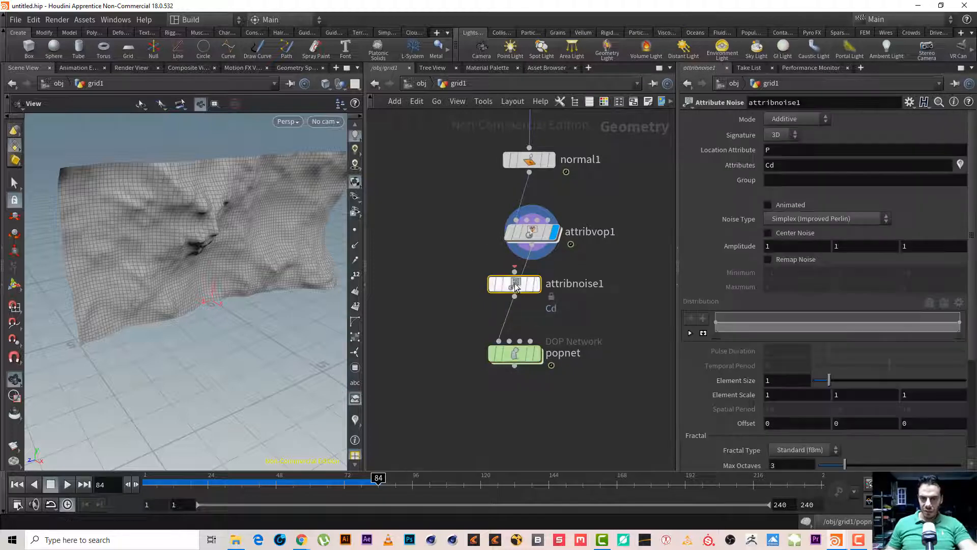
pyautogui.moveTo(542, 239)
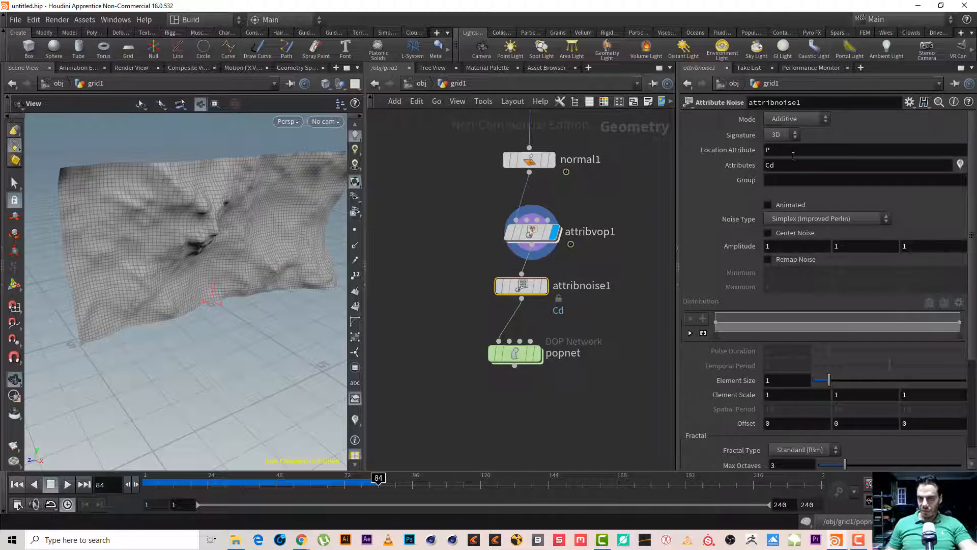
pyautogui.moveTo(519, 292)
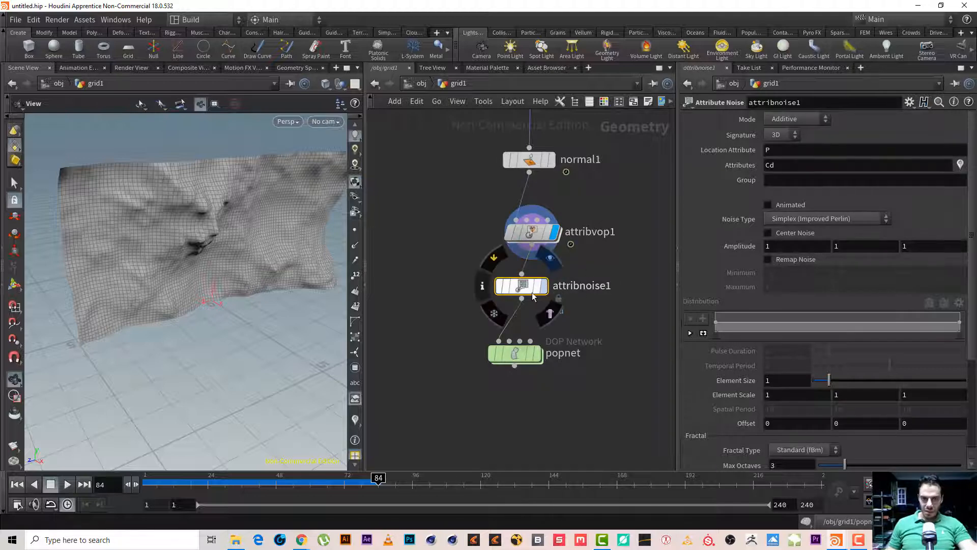
pyautogui.press('r')
# Set attribnoise1's Signature to 1D and enable Remap Noise to get a high-contrast black-and-white colour pattern.
pyautogui.click(786, 135)
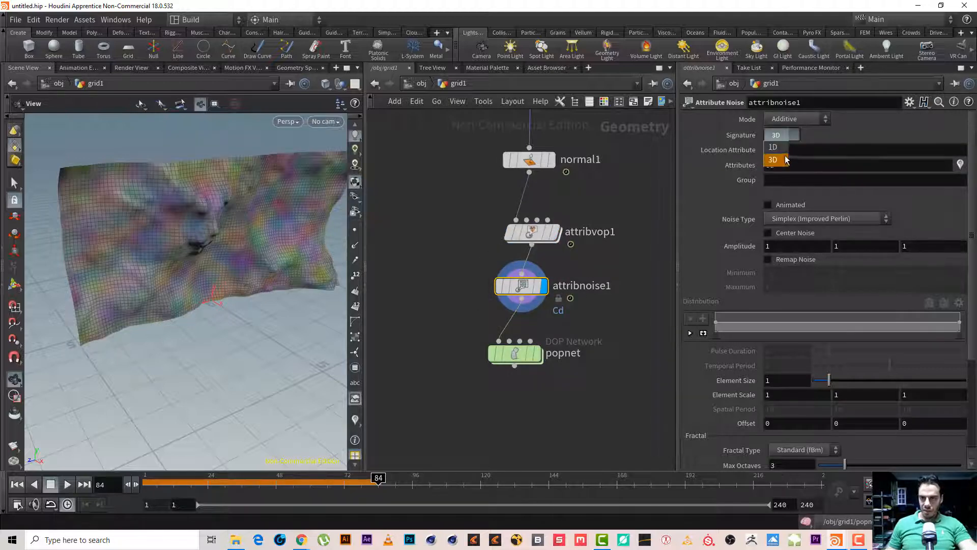
pyautogui.click(774, 147)
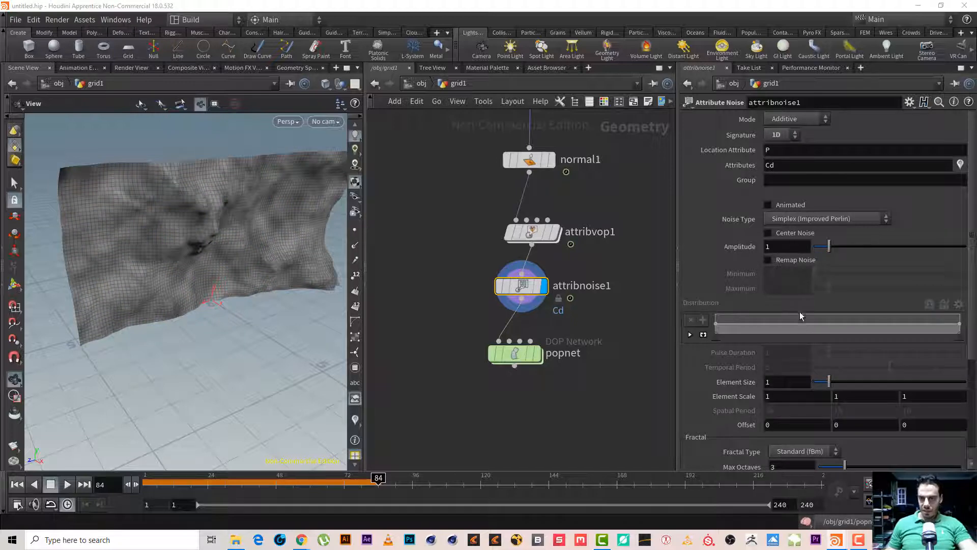
pyautogui.click(773, 261)
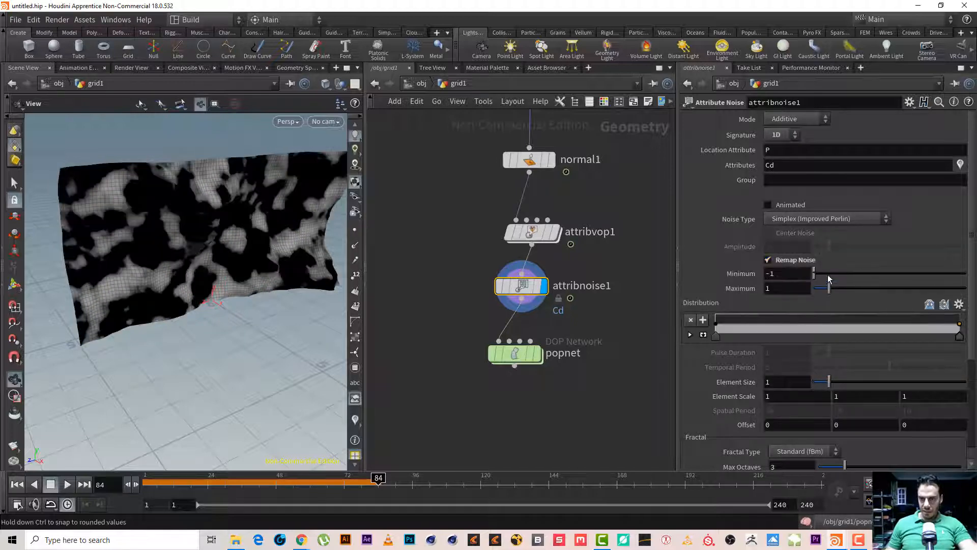
pyautogui.moveTo(253, 220); pyautogui.dragTo(207, 189)
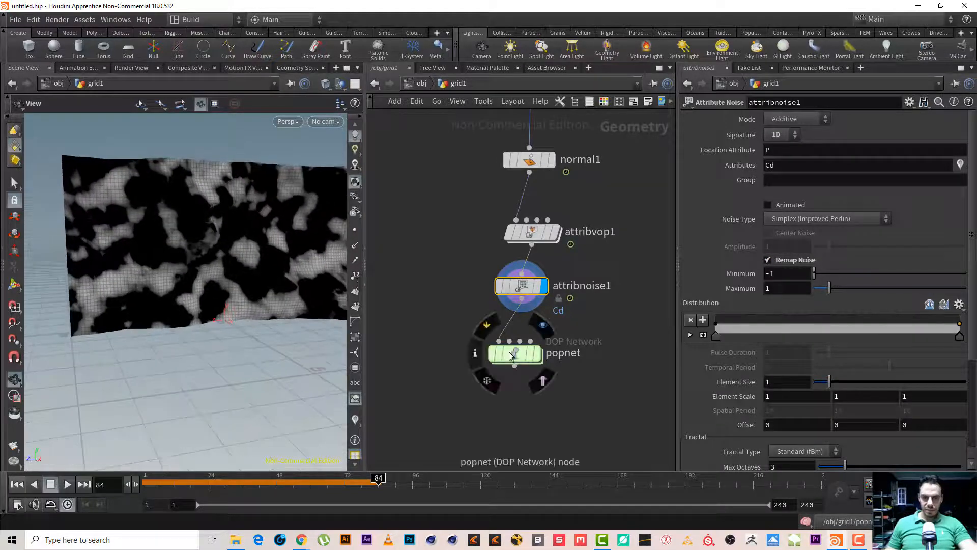
# Move popnet further below attribnoise1, enable Animated on the noise, and play the timeline to check the moving pattern.
pyautogui.moveTo(516, 354); pyautogui.dragTo(511, 384)
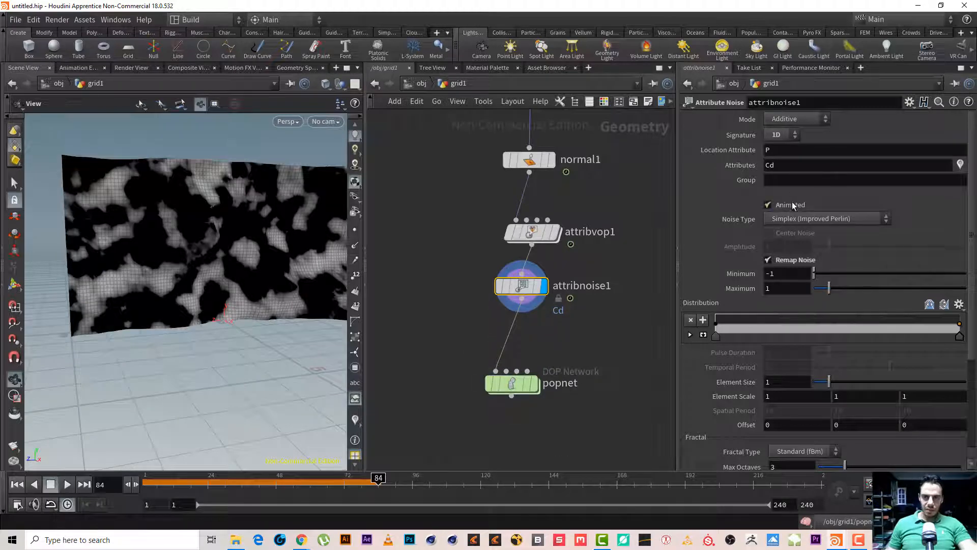
pyautogui.click(791, 205)
pyautogui.click(70, 486)
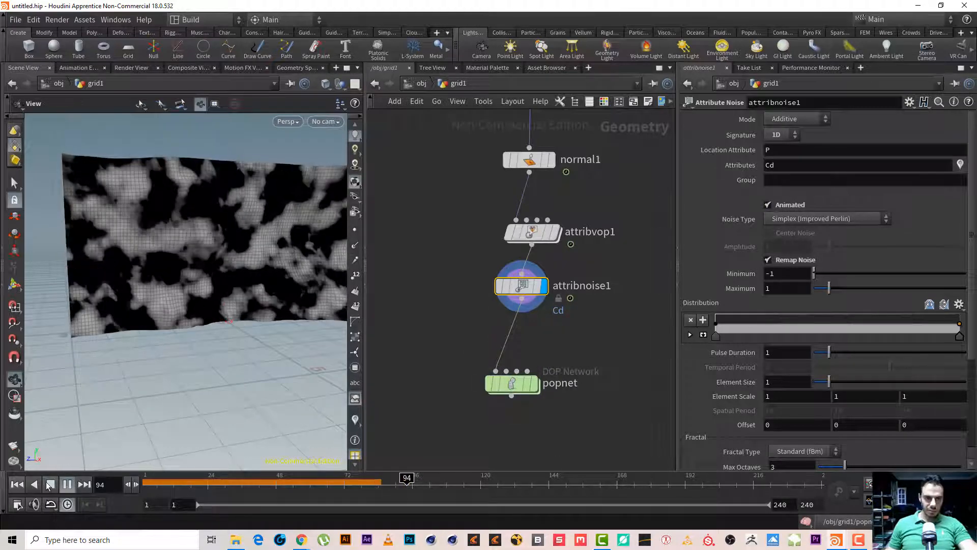
pyautogui.click(50, 484)
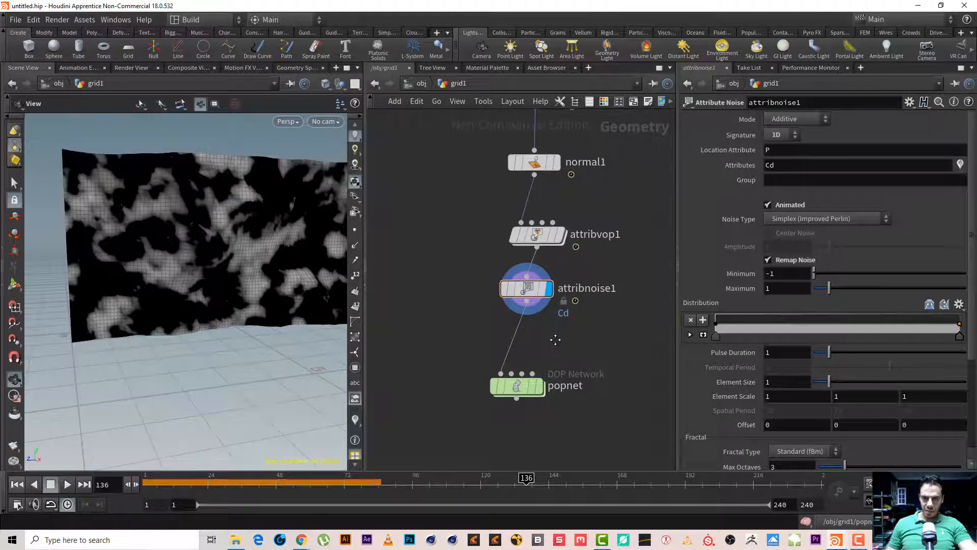
# Insert a Blast node on the wire between attribnoise1 and popnet.
pyautogui.press('Tab')
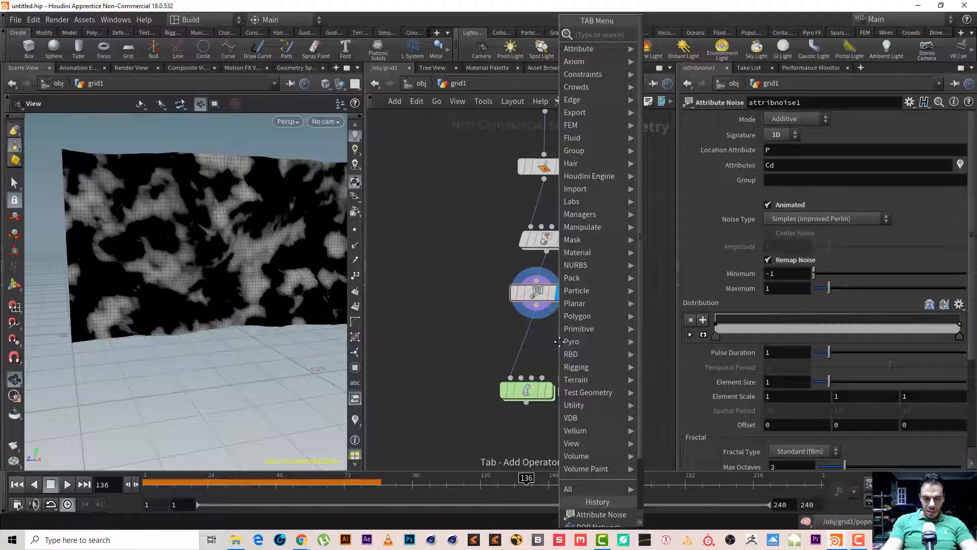
pyautogui.write('BAL')
pyautogui.press('BackSpace')
pyautogui.press('BackSpace')
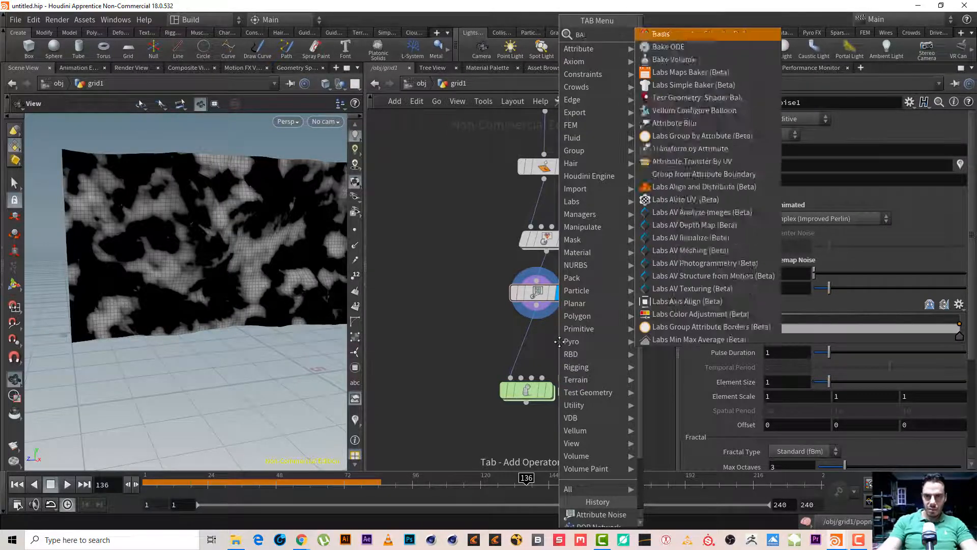
pyautogui.write('LA')
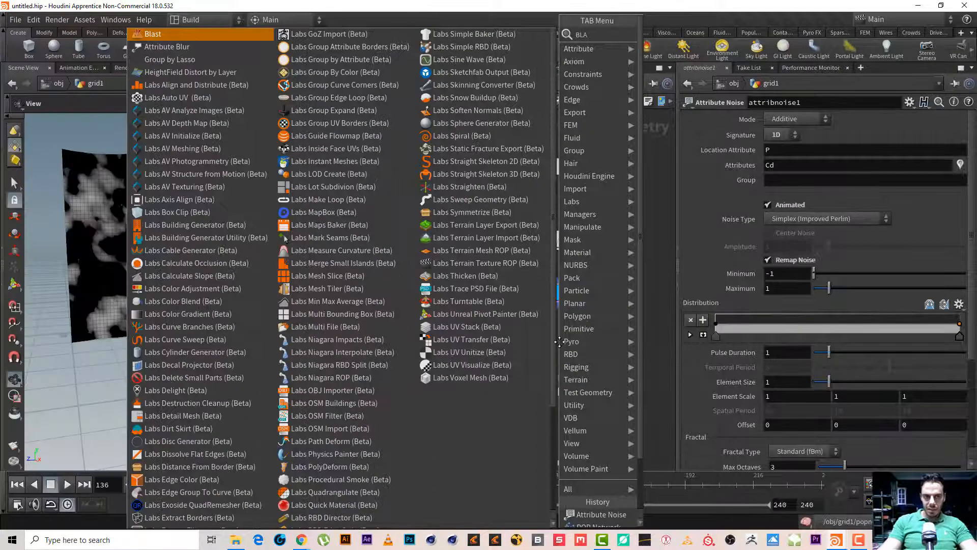
pyautogui.press('Return')
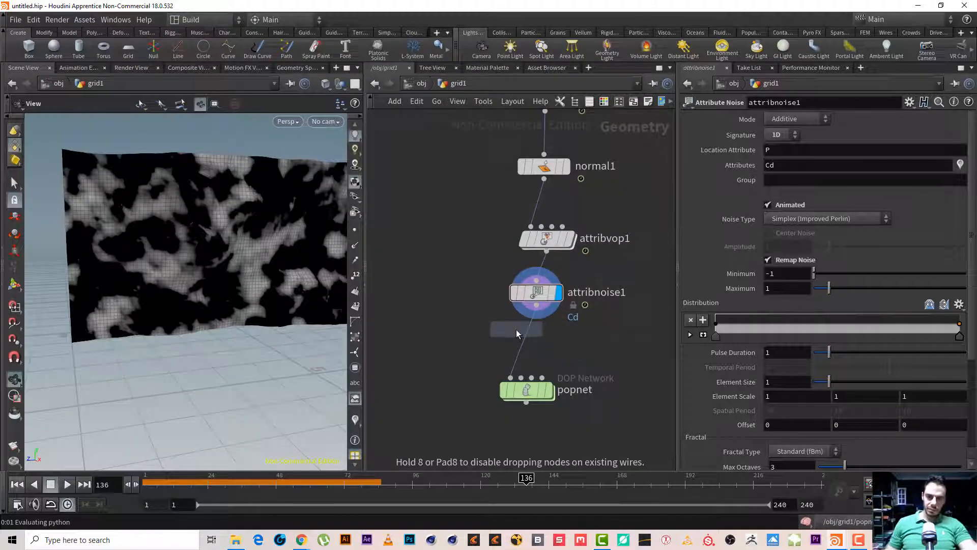
pyautogui.click(521, 335)
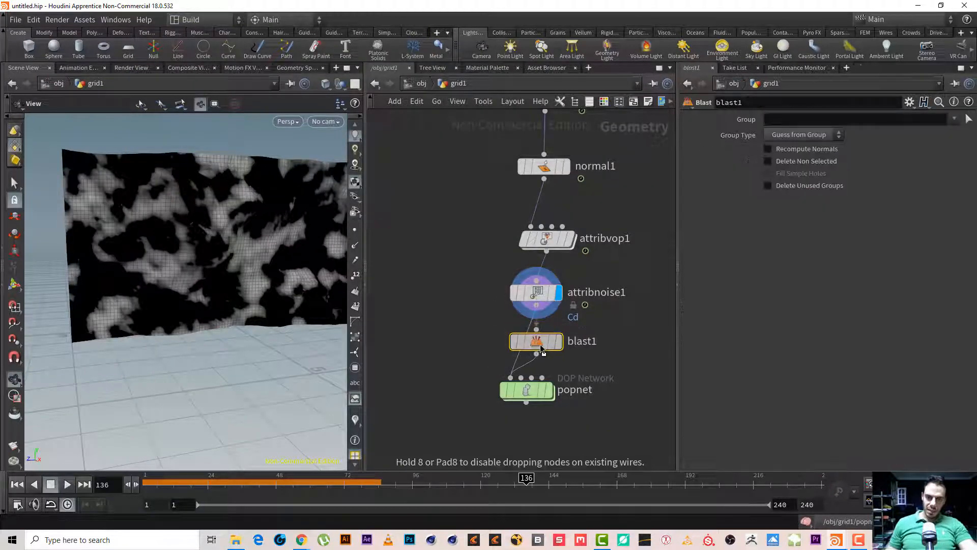
pyautogui.press('r')
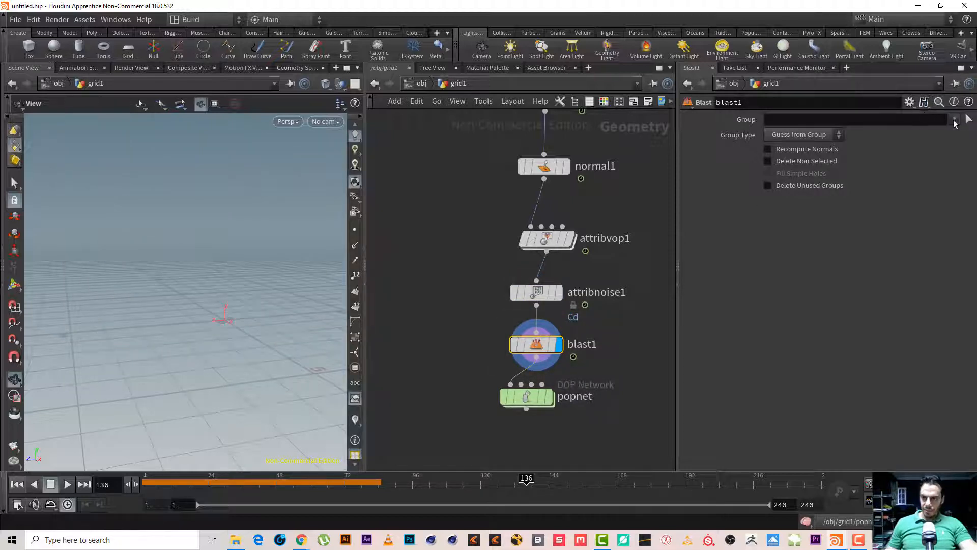
pyautogui.click(910, 120)
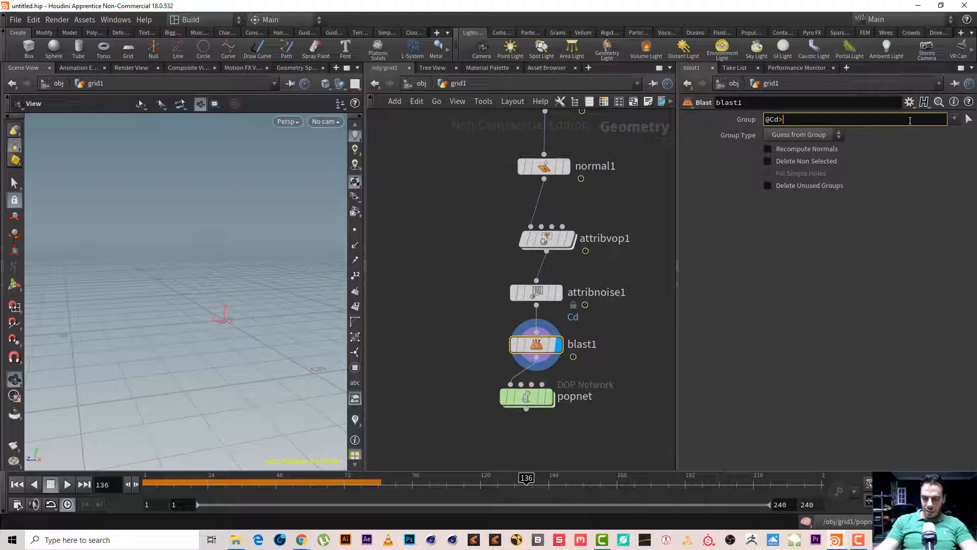
pyautogui.press('Return')
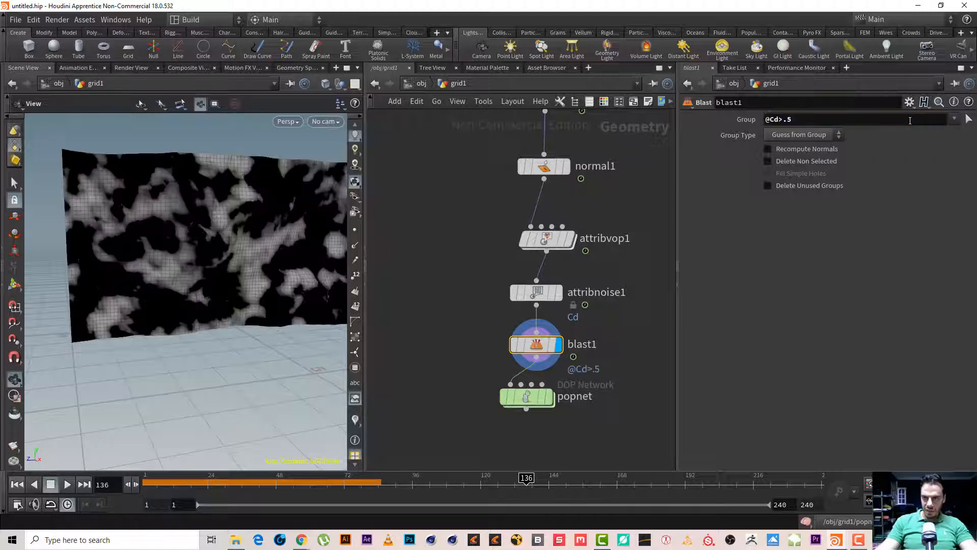
# Set blast1's Group Type to Points so the expression removes points of the deformed grid.
pyautogui.click(815, 136)
pyautogui.click(804, 184)
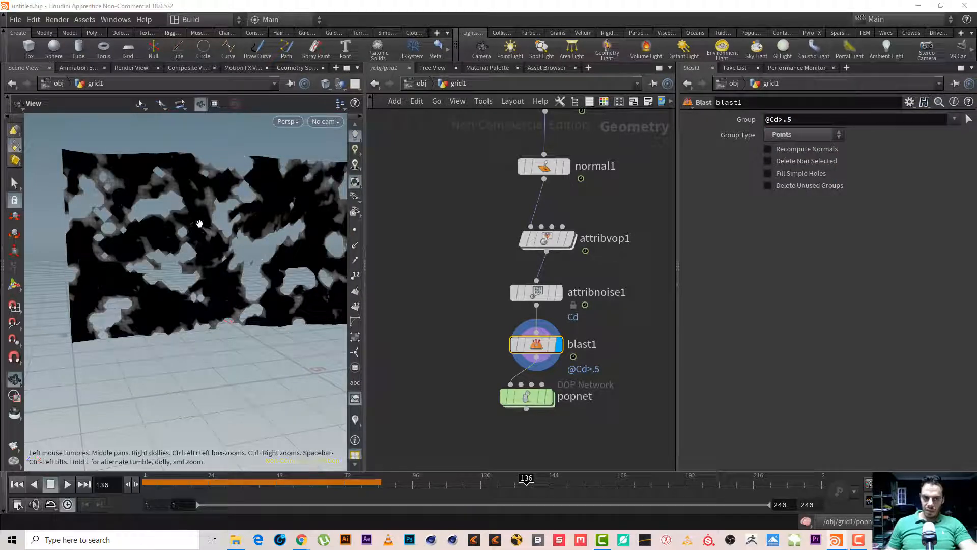
pyautogui.moveTo(199, 224); pyautogui.dragTo(194, 214)
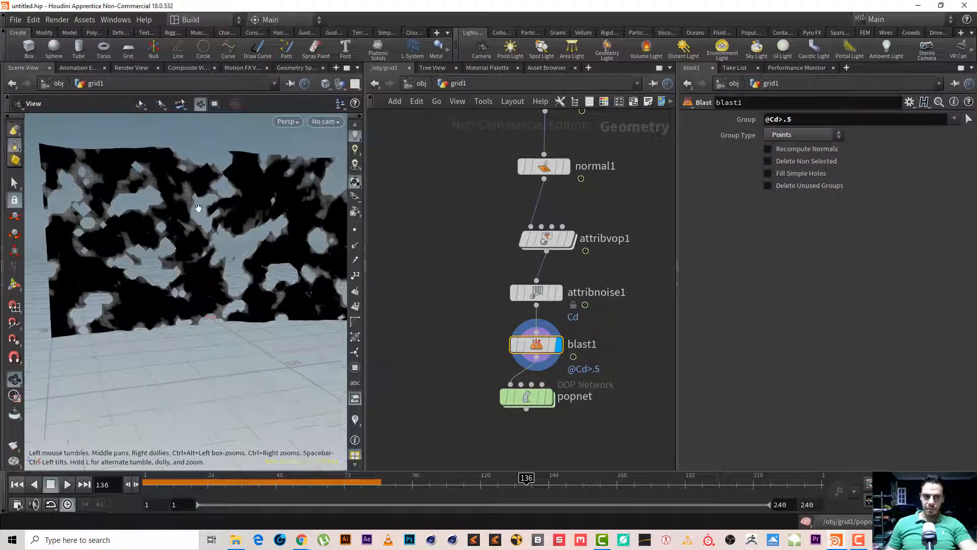
# Try Delete Non Selected on blast1, turn it back off, and scrub the timeline to frame 38 to check the holes.
pyautogui.click(815, 163)
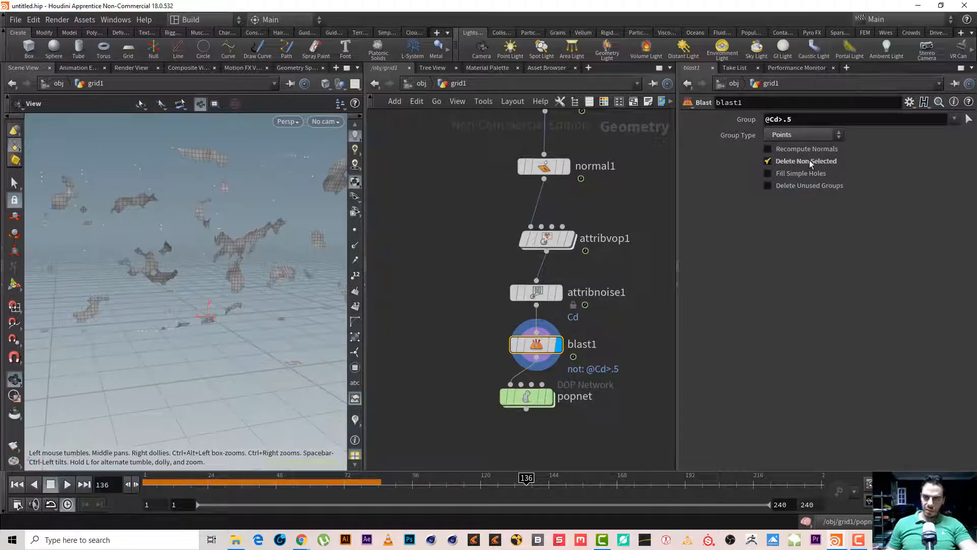
pyautogui.click(809, 161)
pyautogui.moveTo(159, 273); pyautogui.dragTo(269, 319)
pyautogui.moveTo(179, 487); pyautogui.dragTo(248, 481)
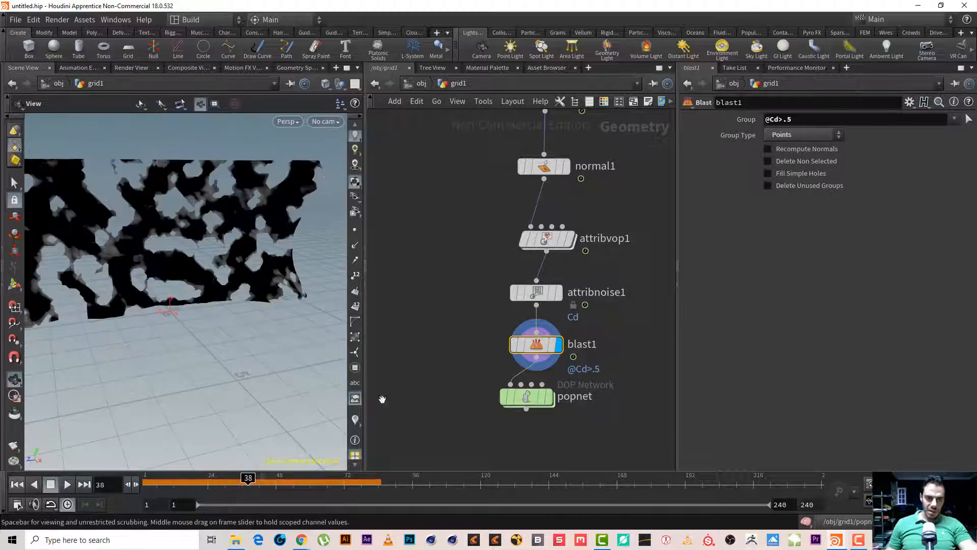
pyautogui.moveTo(795, 118); pyautogui.dragTo(776, 115, button='middle')
pyautogui.moveTo(184, 286); pyautogui.dragTo(245, 285, button='middle')
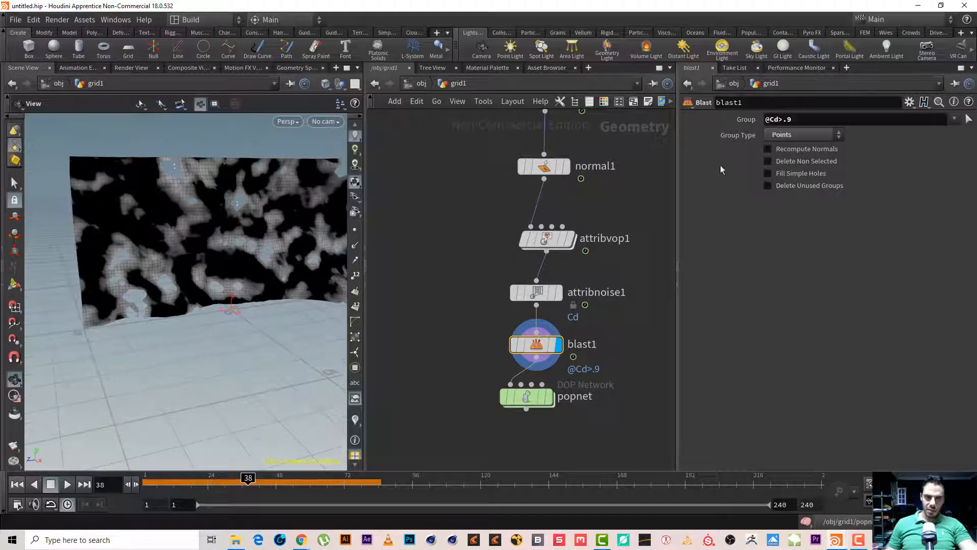
pyautogui.moveTo(789, 120)
pyautogui.mouseDown(button='middle')
pyautogui.moveTo(829, 123)
pyautogui.moveTo(807, 122)
pyautogui.mouseUp(button='middle')
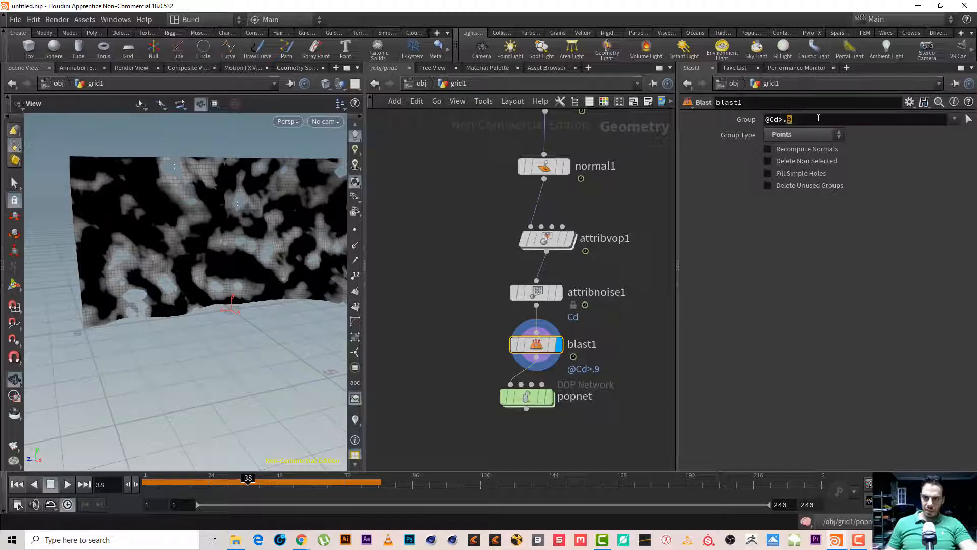
pyautogui.write('5')
pyautogui.press('Return')
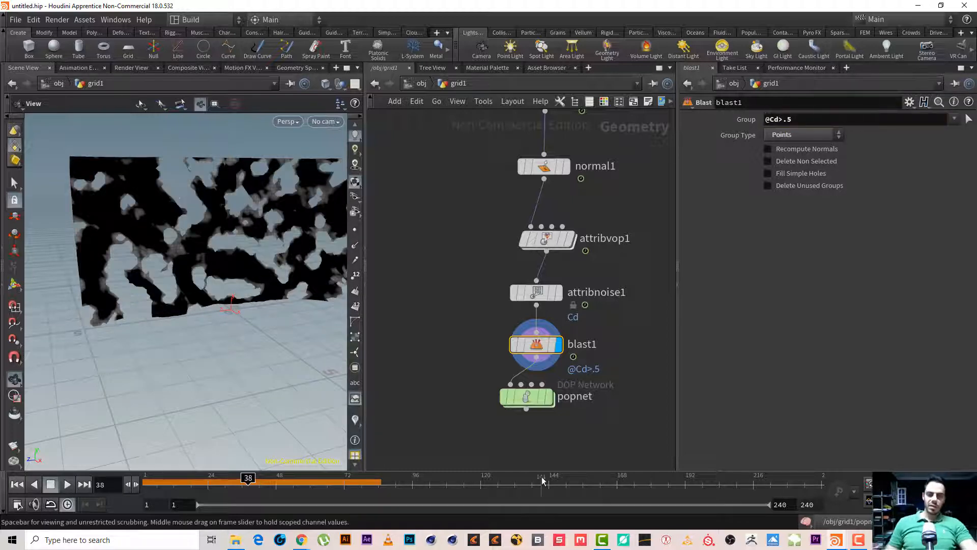
# Display popnet to view its particles and set attribvop1's noise Amplitude to 5.
pyautogui.click(550, 400)
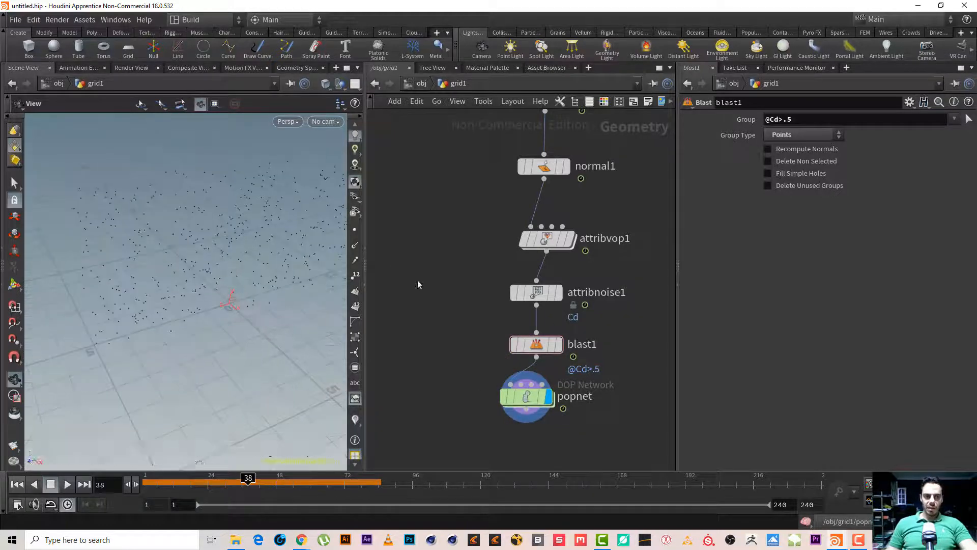
pyautogui.moveTo(147, 224); pyautogui.dragTo(213, 260)
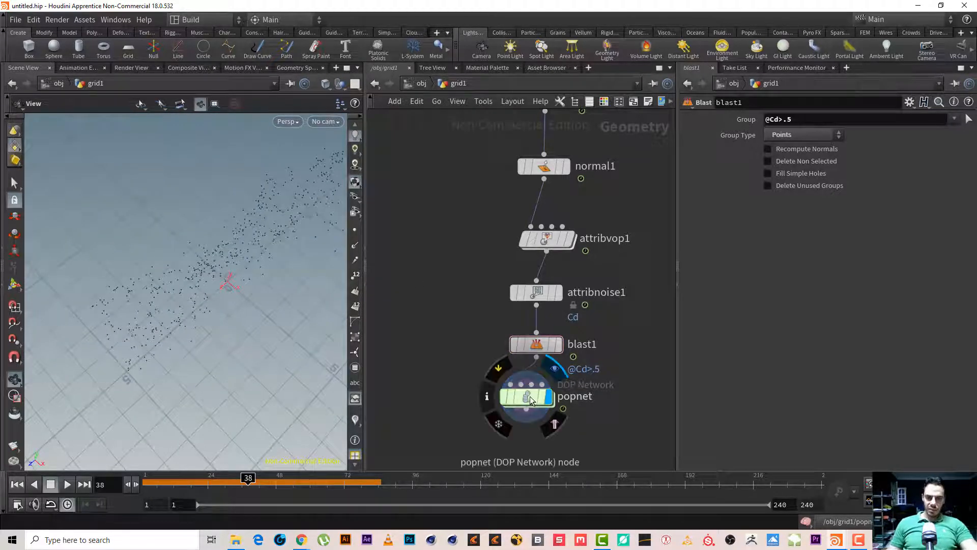
pyautogui.moveTo(614, 259); pyautogui.dragTo(601, 298, button='middle')
pyautogui.moveTo(625, 295); pyautogui.dragTo(461, 235)
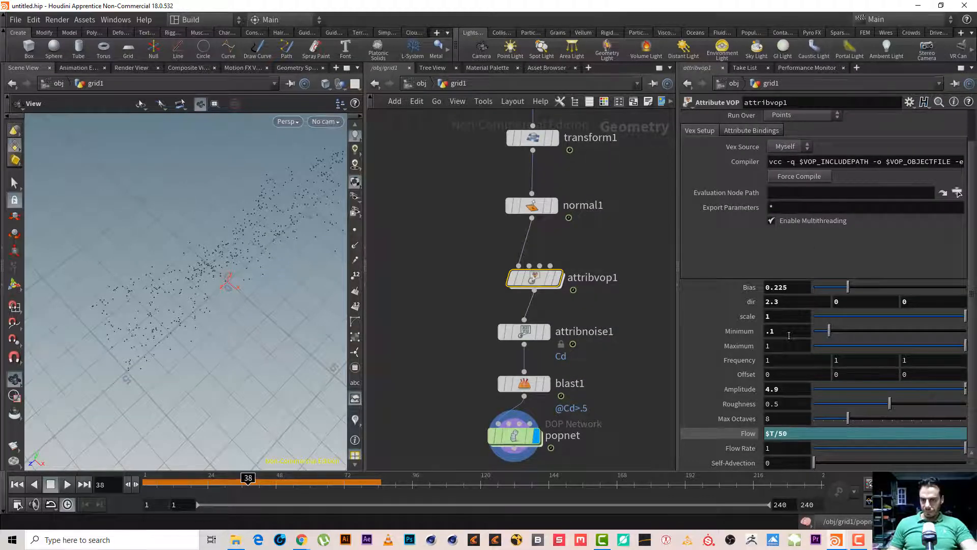
pyautogui.click(773, 390)
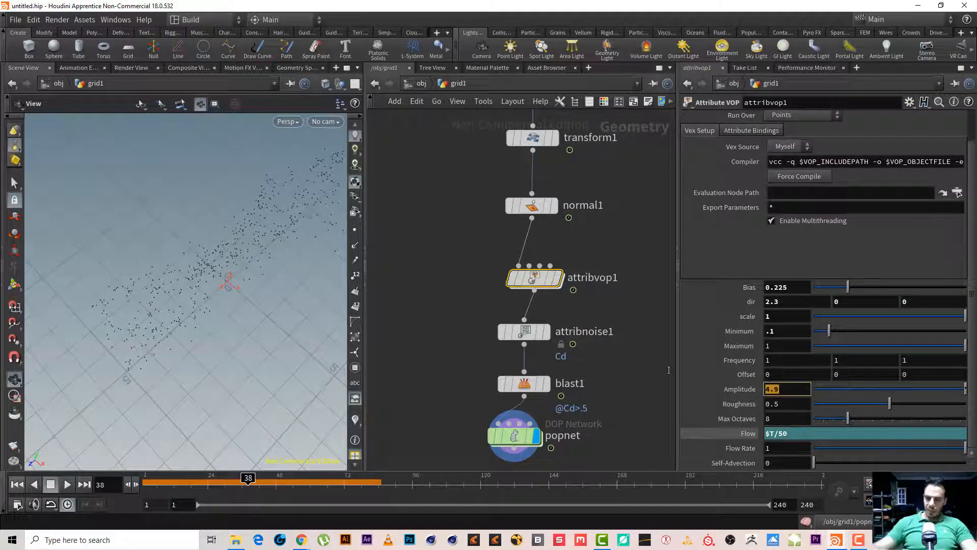
pyautogui.write('5')
pyautogui.press('Return')
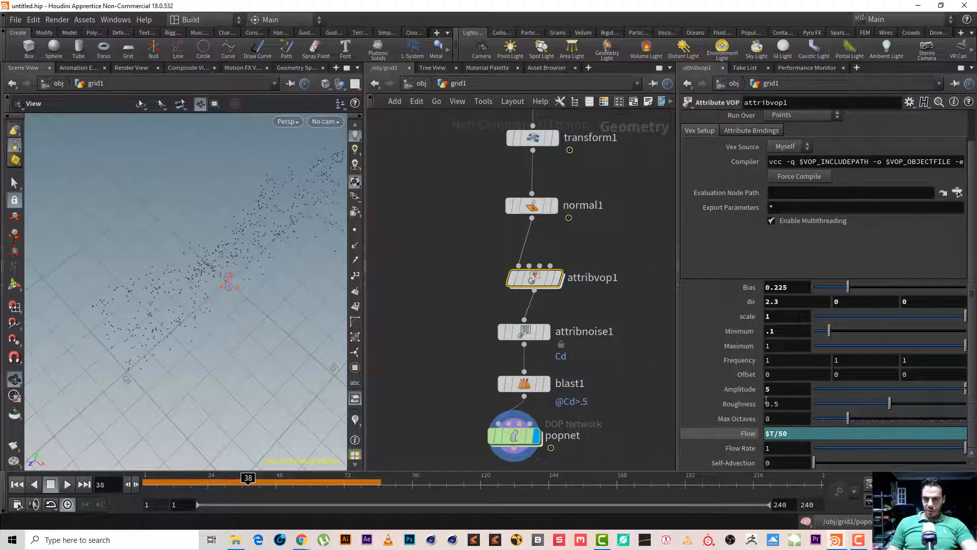
pyautogui.moveTo(620, 378); pyautogui.dragTo(602, 305, button='middle')
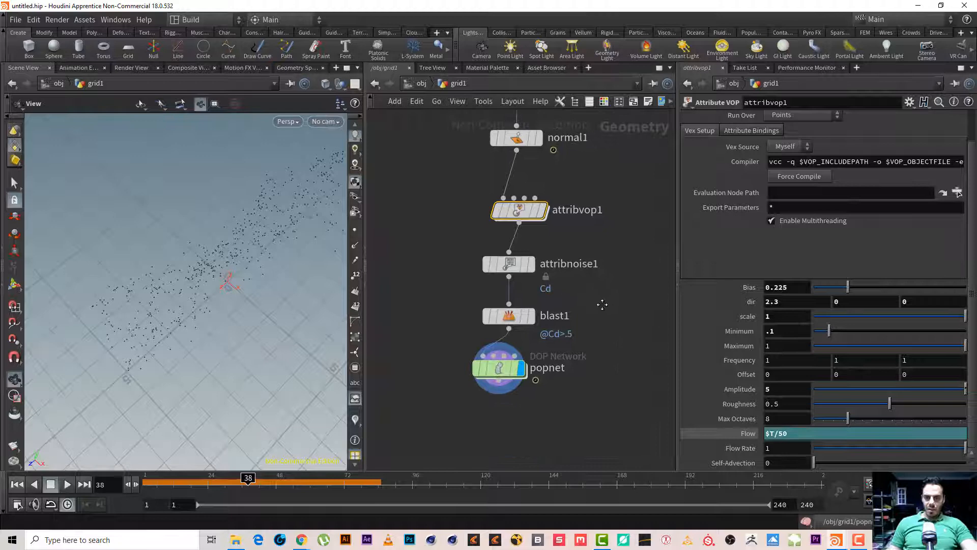
# Inside popnet, add a POP Wind node and wire its output into the wire_pops_into_here merge.
pyautogui.doubleClick(501, 368)
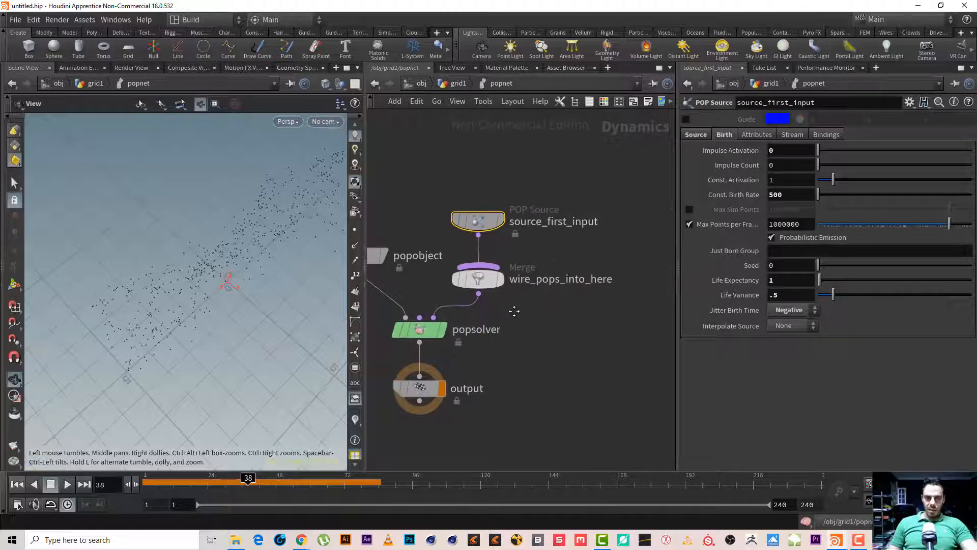
pyautogui.press('Tab')
pyautogui.write('pop w')
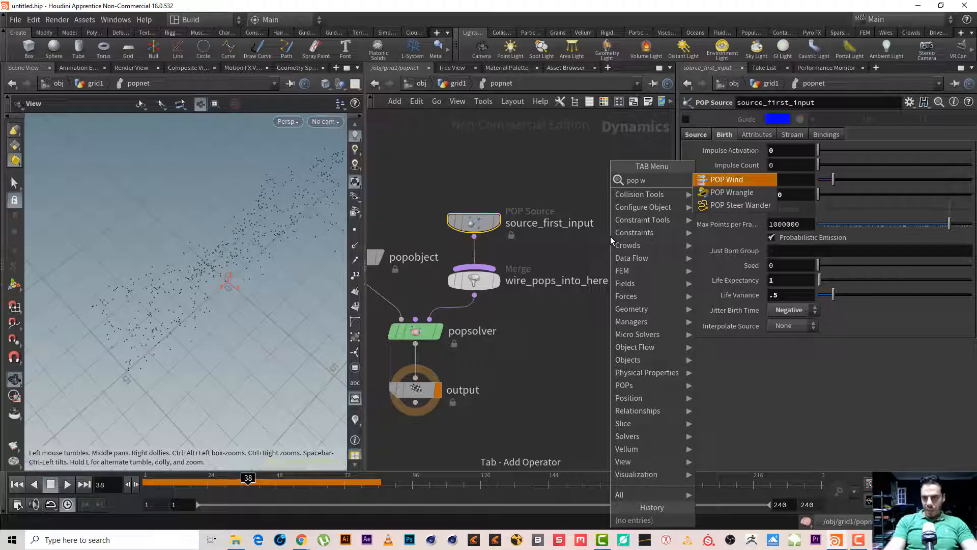
pyautogui.press('Return')
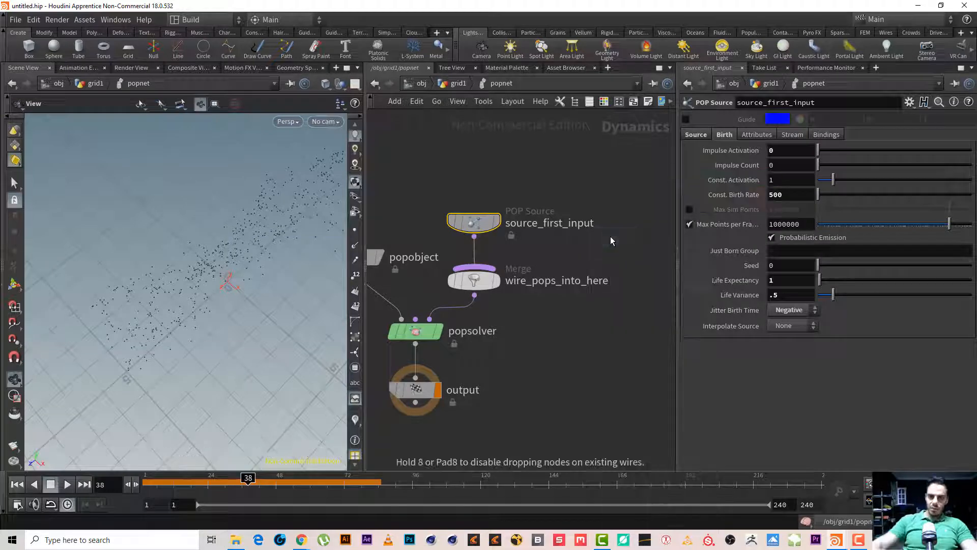
pyautogui.click(609, 239)
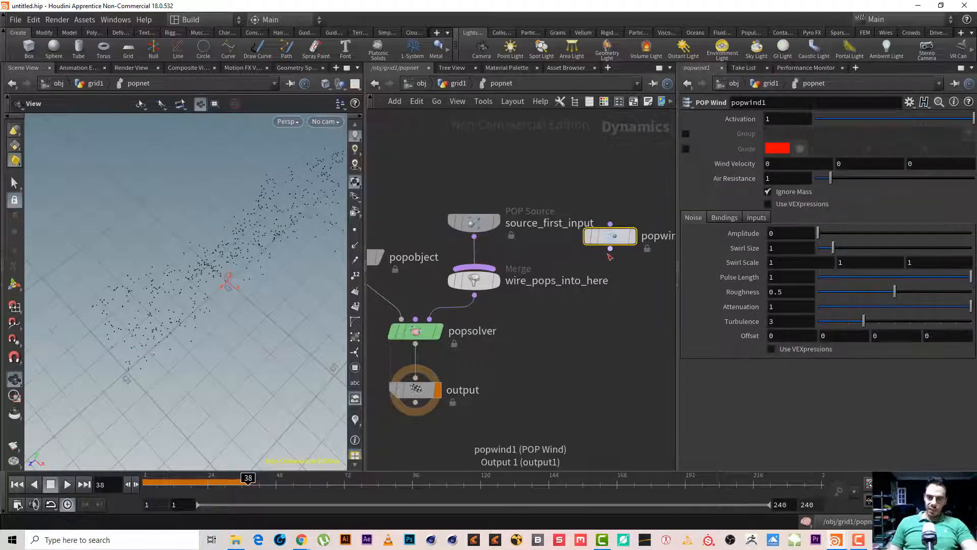
pyautogui.moveTo(610, 249); pyautogui.dragTo(476, 270)
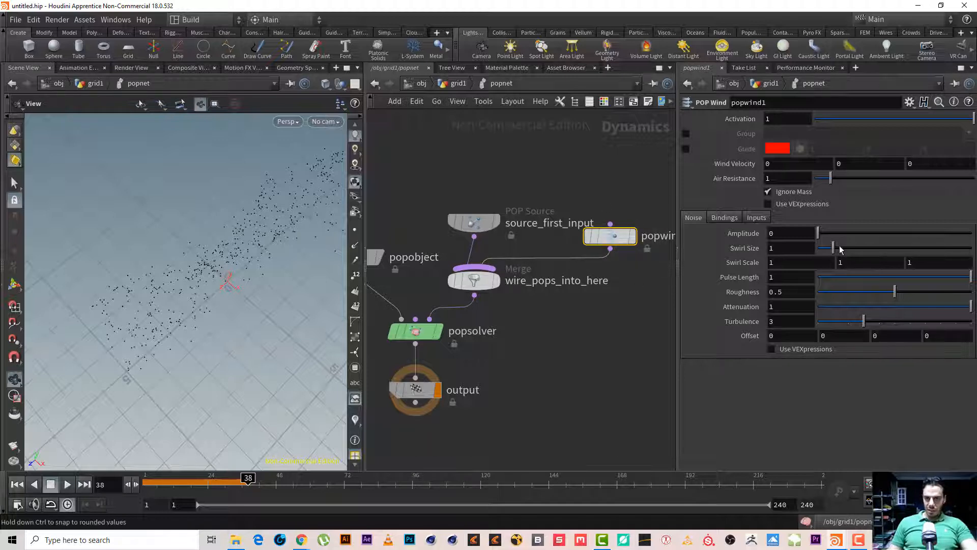
# Set popwind1's Air Resistance to .1 and its noise Amplitude to .5.
pyautogui.moveTo(580, 310); pyautogui.dragTo(504, 319, button='middle')
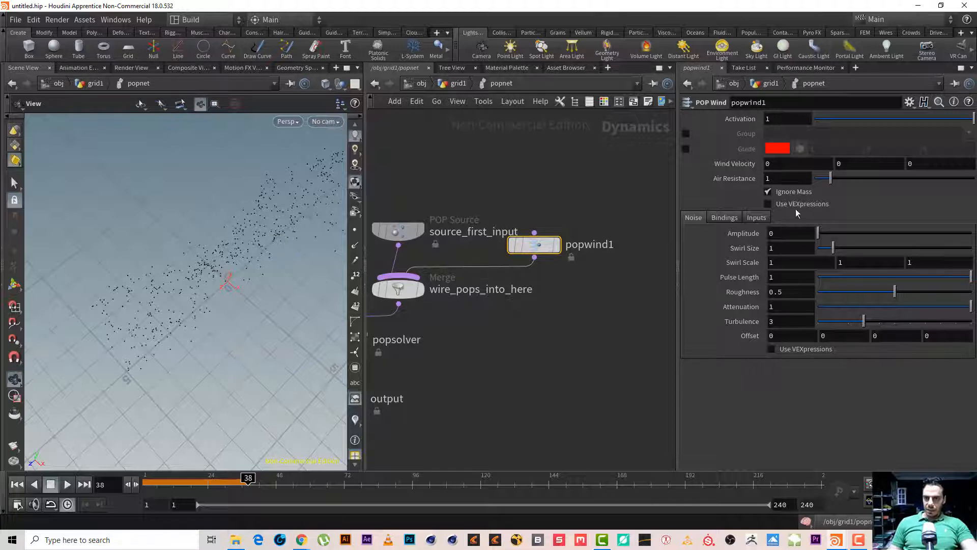
pyautogui.moveTo(703, 161)
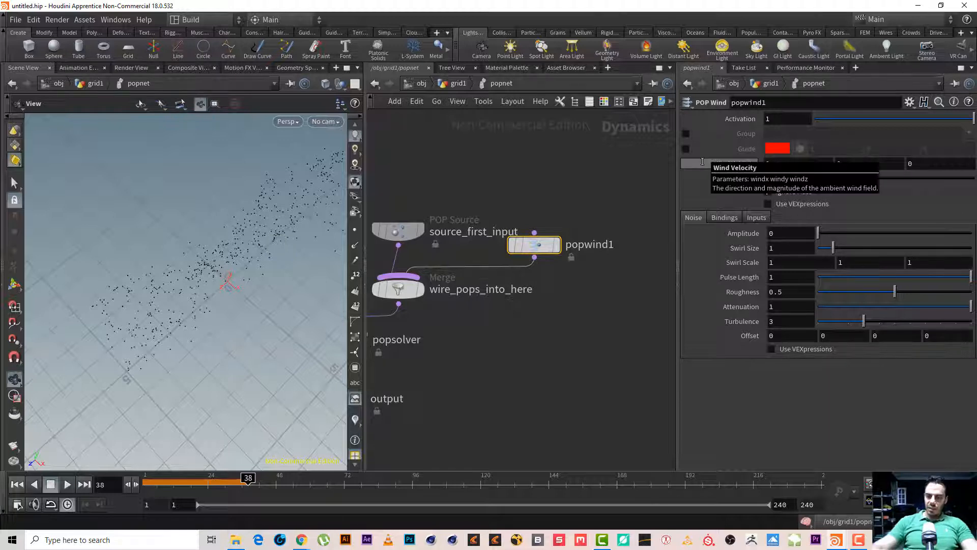
pyautogui.moveTo(793, 234); pyautogui.dragTo(560, 198)
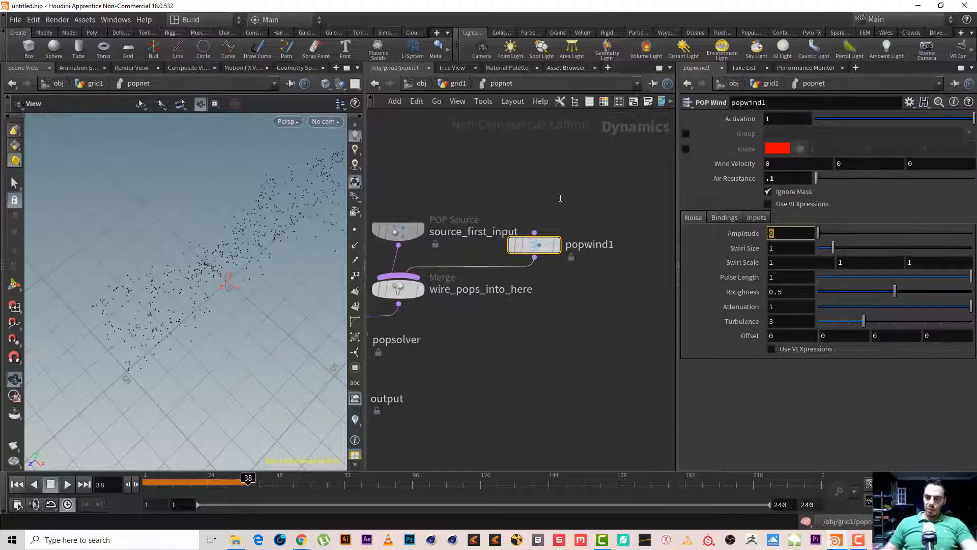
pyautogui.write('.5')
pyautogui.press('Return')
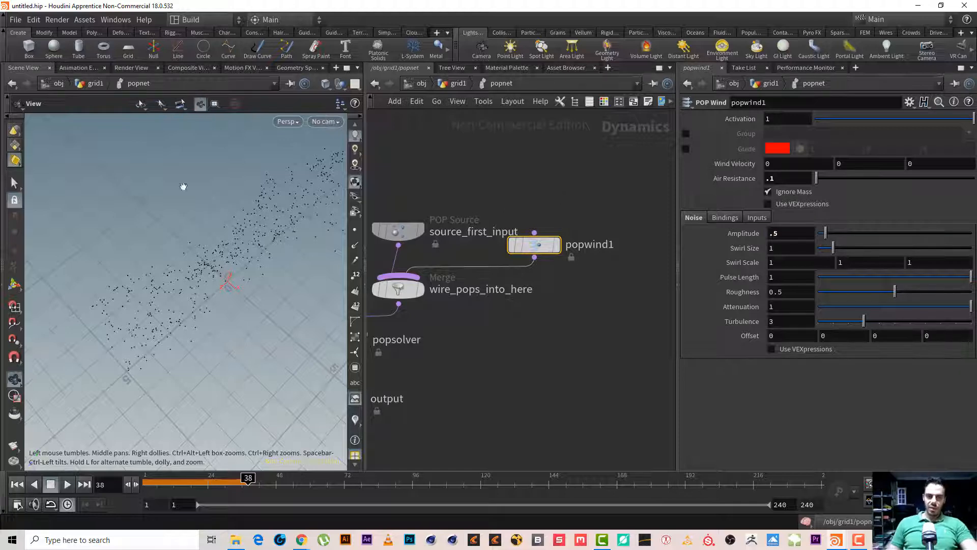
# Play the simulation to check how the wind affects the particles, and return to frame 1.
pyautogui.moveTo(186, 284); pyautogui.dragTo(217, 275)
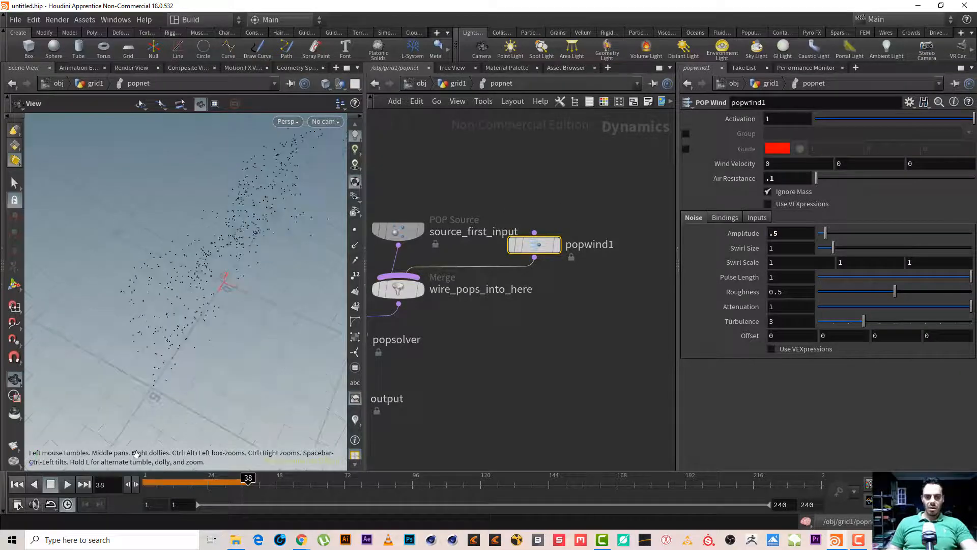
pyautogui.click(67, 484)
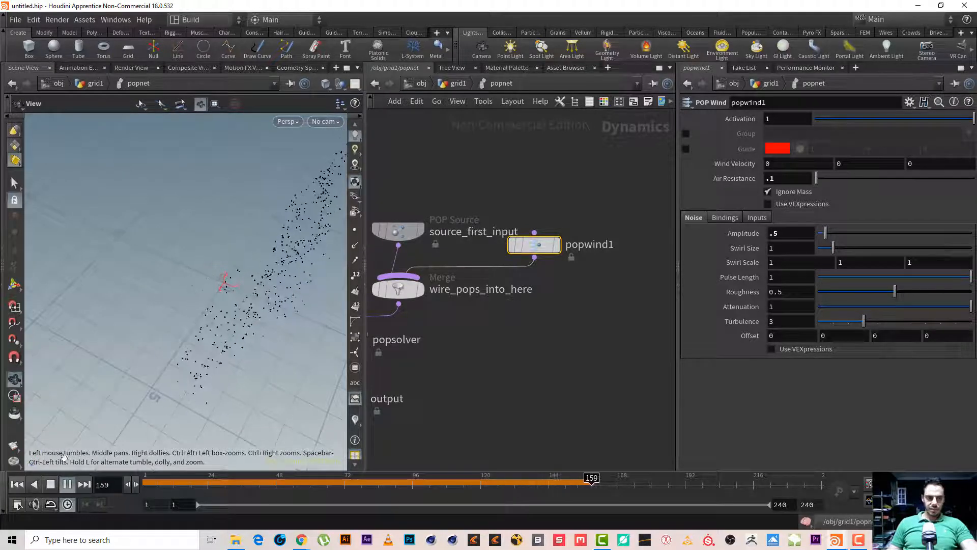
pyautogui.click(49, 485)
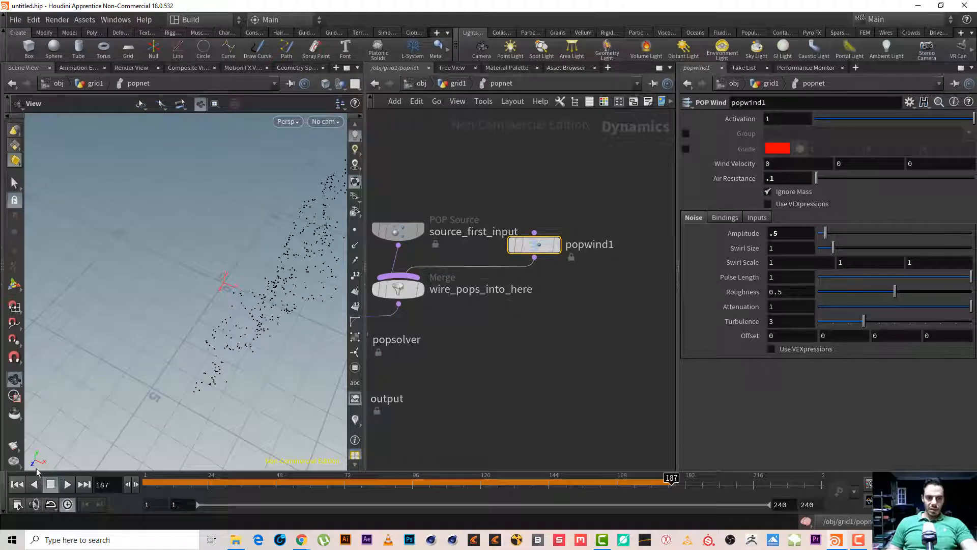
pyautogui.moveTo(563, 178); pyautogui.dragTo(628, 171, button='middle')
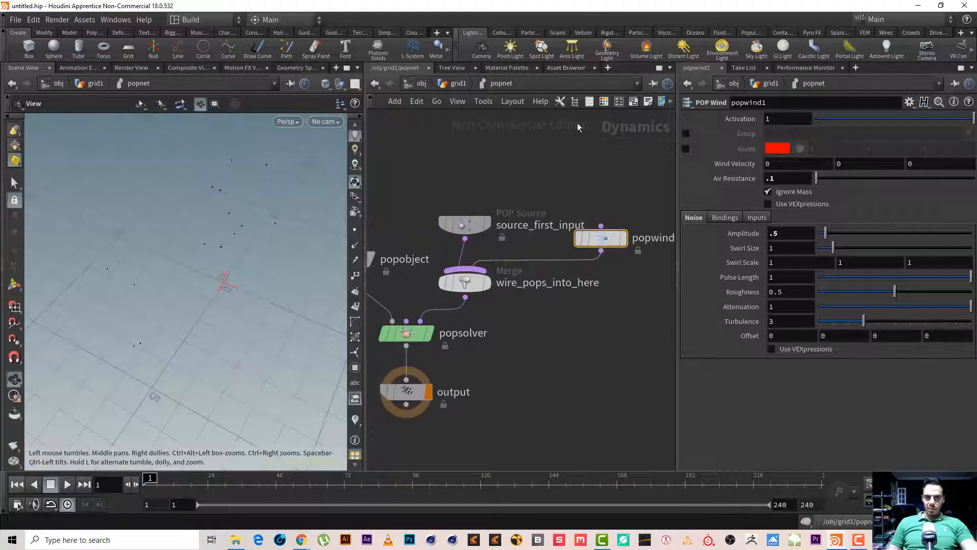
# Go back up to the grid1 network and lay out its nodes automatically.
pyautogui.click(452, 85)
pyautogui.moveTo(574, 340); pyautogui.dragTo(560, 254, button='middle')
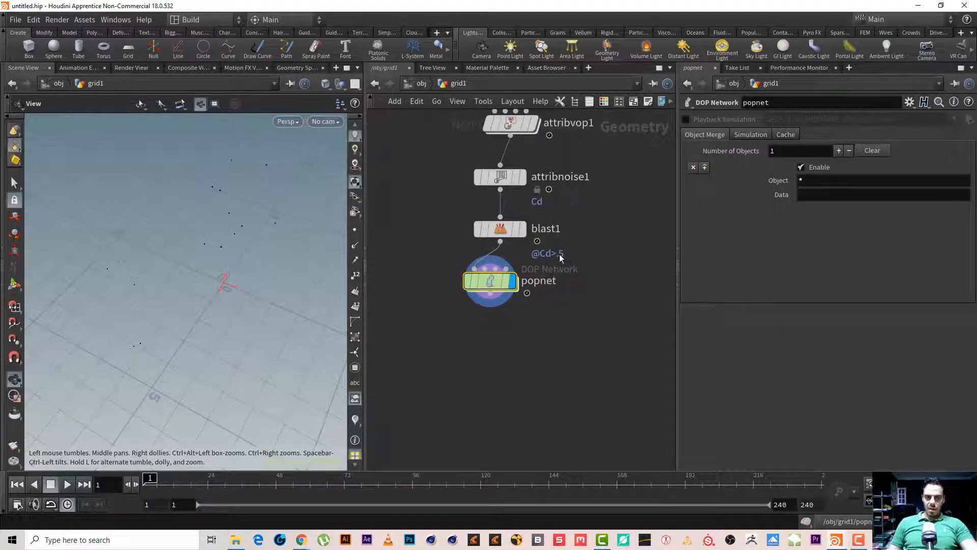
pyautogui.press('l')
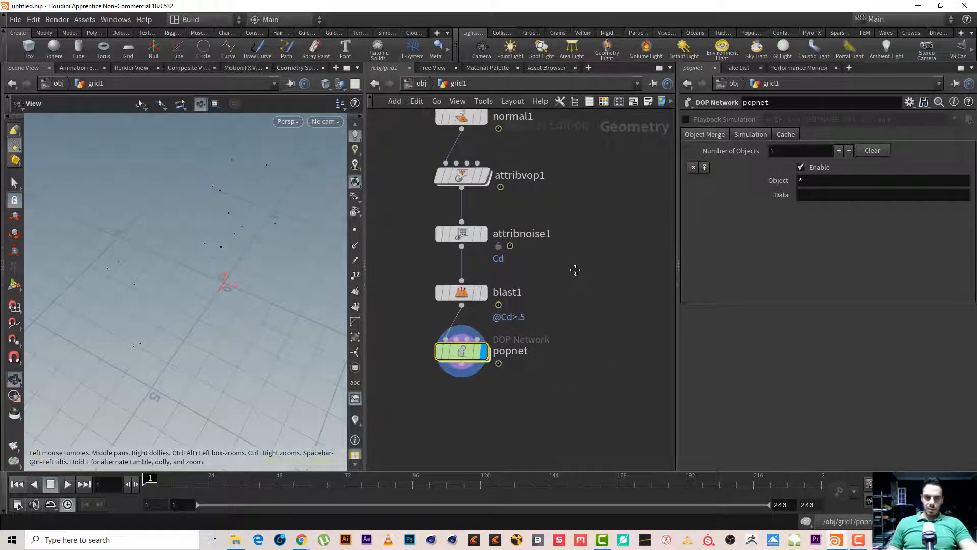
# Inside popnet, move output further below popsolver and insert a Merge node on the wire between them.
pyautogui.doubleClick(458, 354)
pyautogui.moveTo(202, 320); pyautogui.dragTo(193, 267)
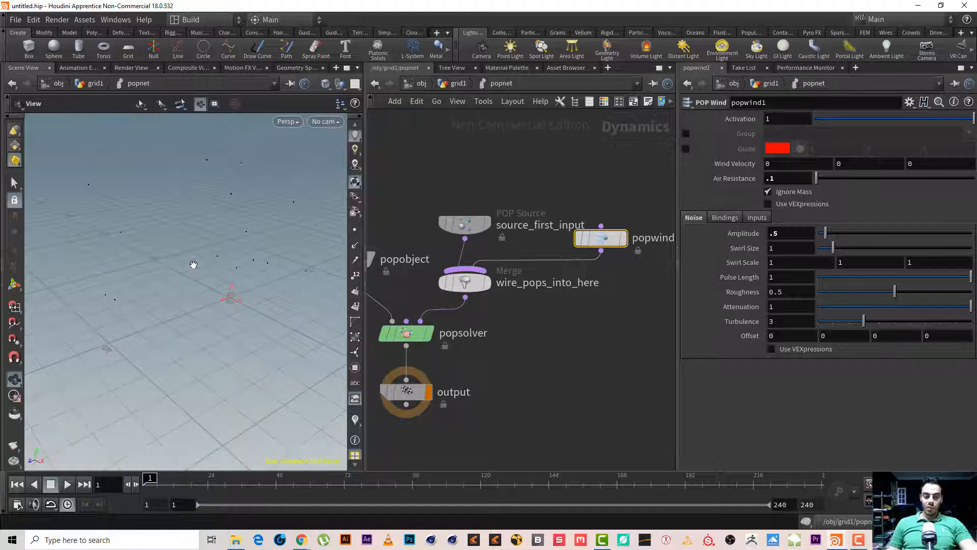
pyautogui.moveTo(486, 315); pyautogui.dragTo(567, 240, button='middle')
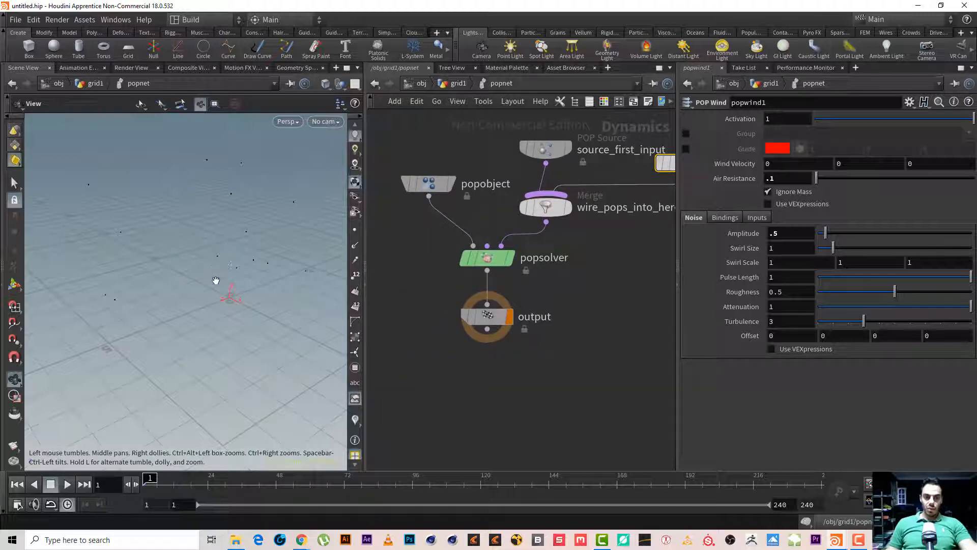
pyautogui.moveTo(492, 323); pyautogui.dragTo(492, 404)
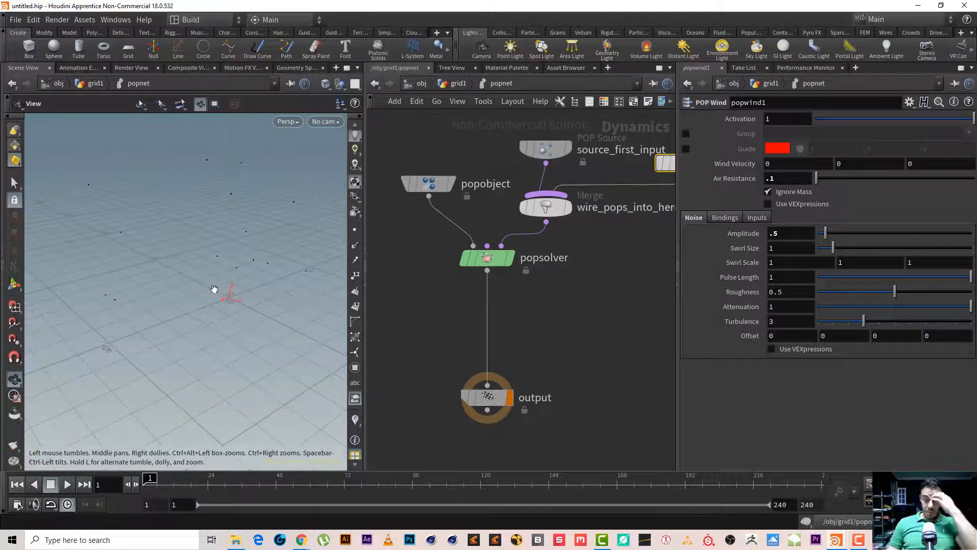
pyautogui.press('Tab')
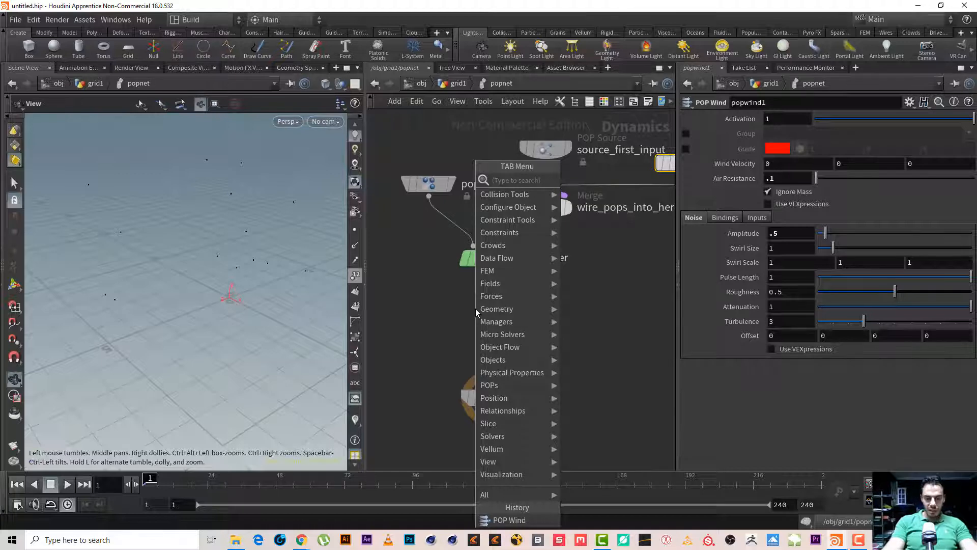
pyautogui.write('mer')
pyautogui.press('Return')
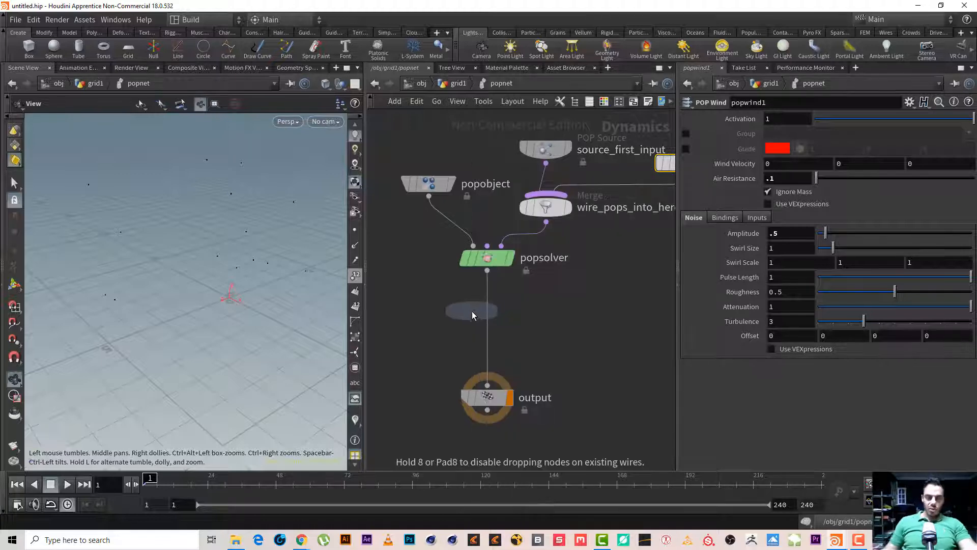
pyautogui.click(487, 326)
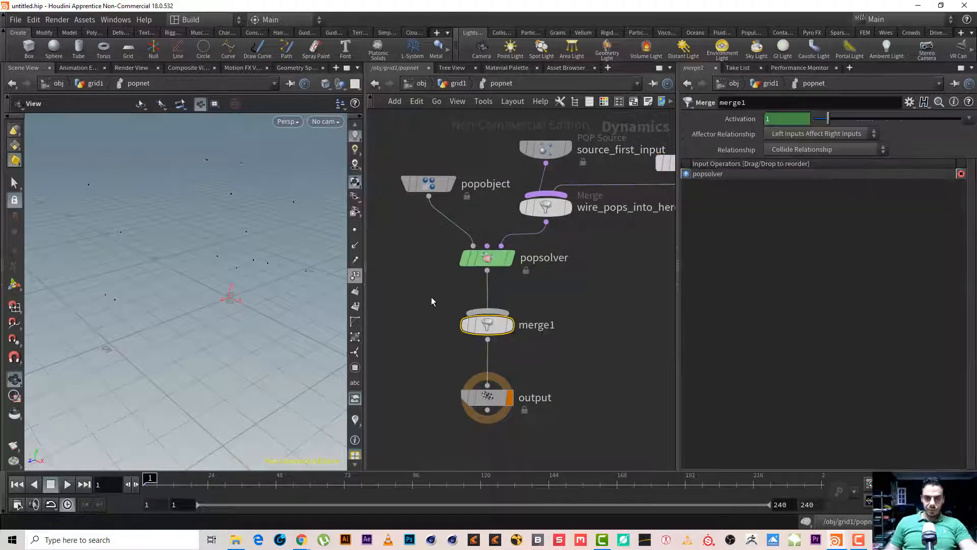
# Add a Ground Plane node beside popsolver and connect its output to merge1.
pyautogui.press('Tab')
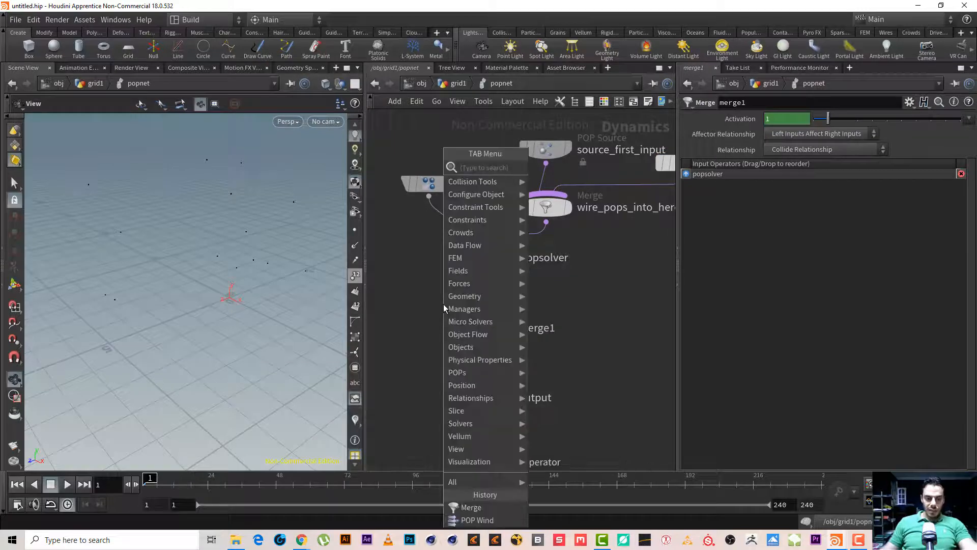
pyautogui.write('gr')
pyautogui.press('Down')
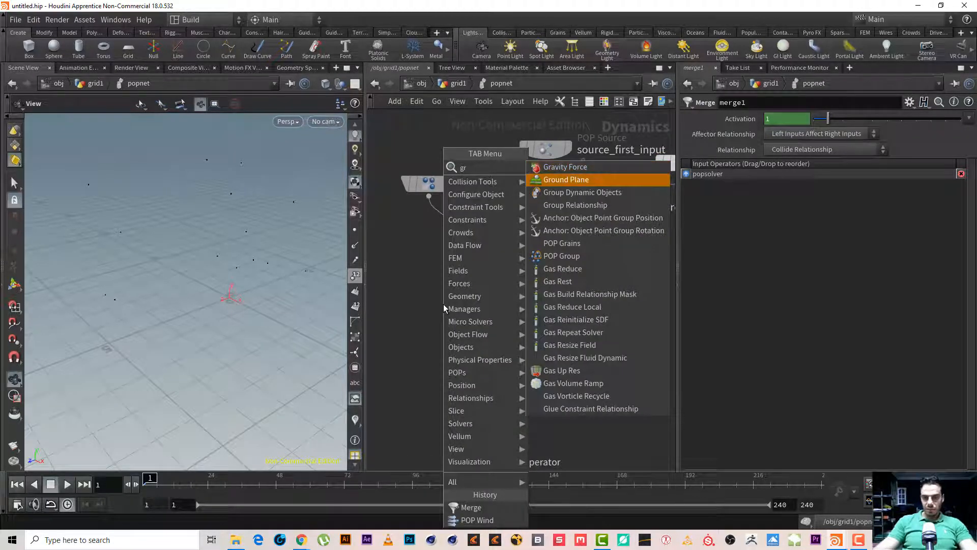
pyautogui.press('Return')
pyautogui.click(407, 277)
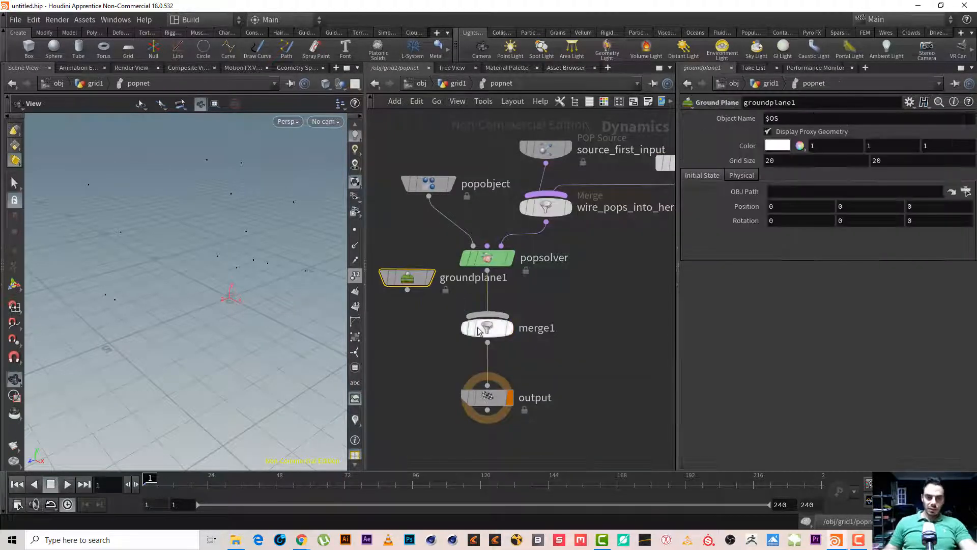
pyautogui.click(408, 289)
pyautogui.click(483, 318)
# Put groundplane1 ahead of popsolver in merge1's input order and turn off the ground plane's proxy geometry display.
pyautogui.click(491, 328)
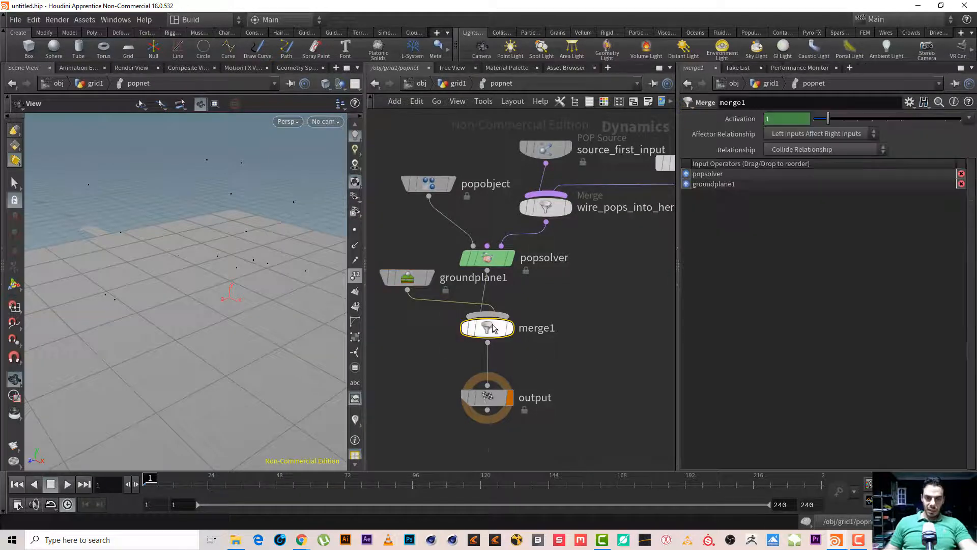
pyautogui.click(415, 280)
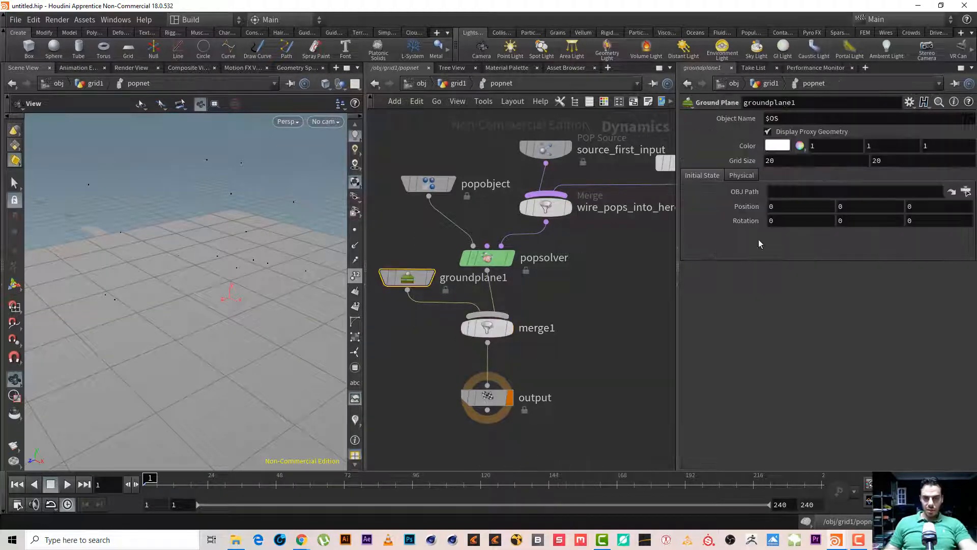
pyautogui.click(768, 132)
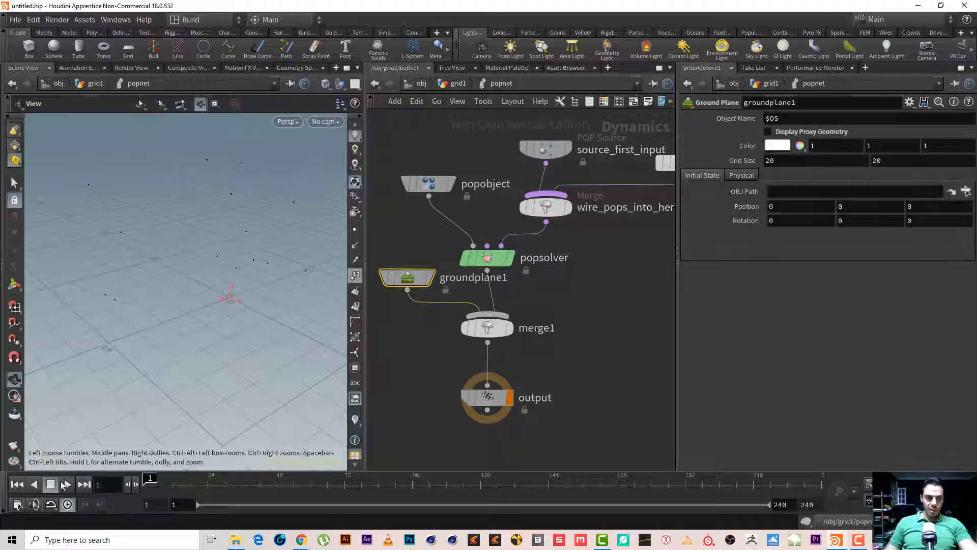
# Play the simulation to check how the particles behave with the ground plane, and return to frame 1.
pyautogui.click(66, 484)
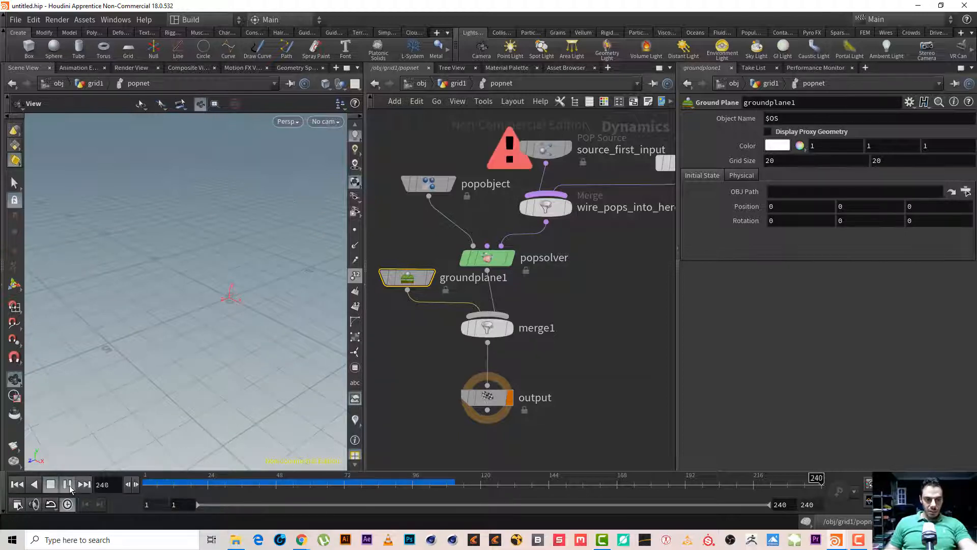
pyautogui.click(51, 485)
pyautogui.click(63, 483)
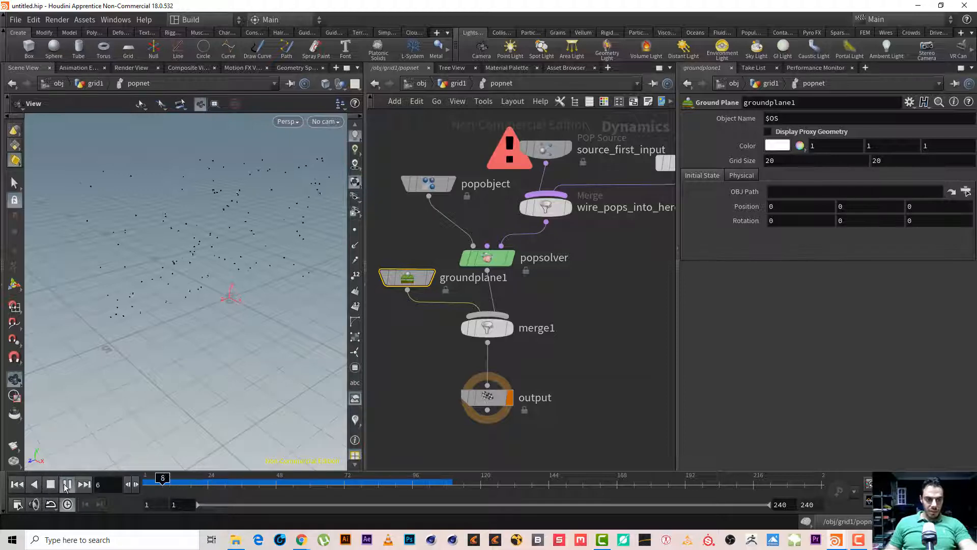
pyautogui.click(67, 484)
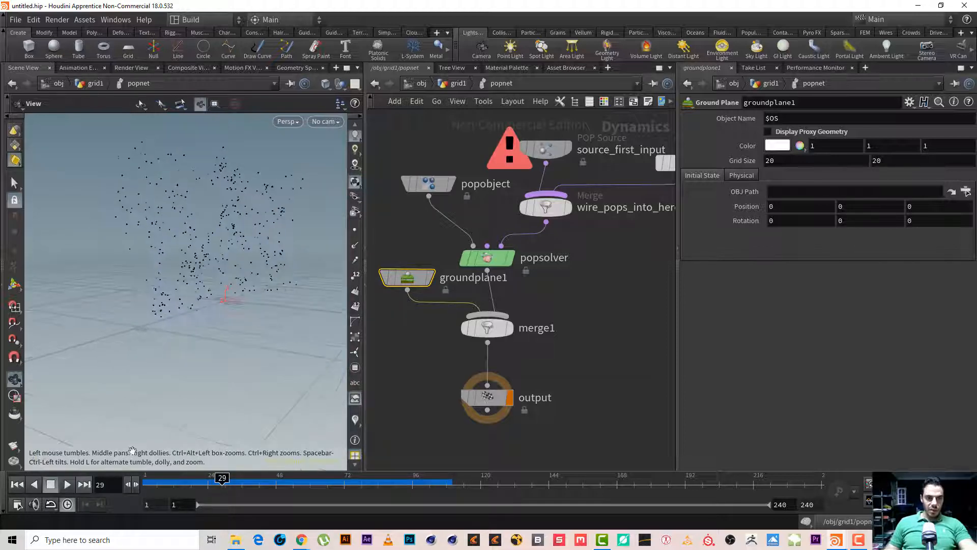
pyautogui.click(68, 484)
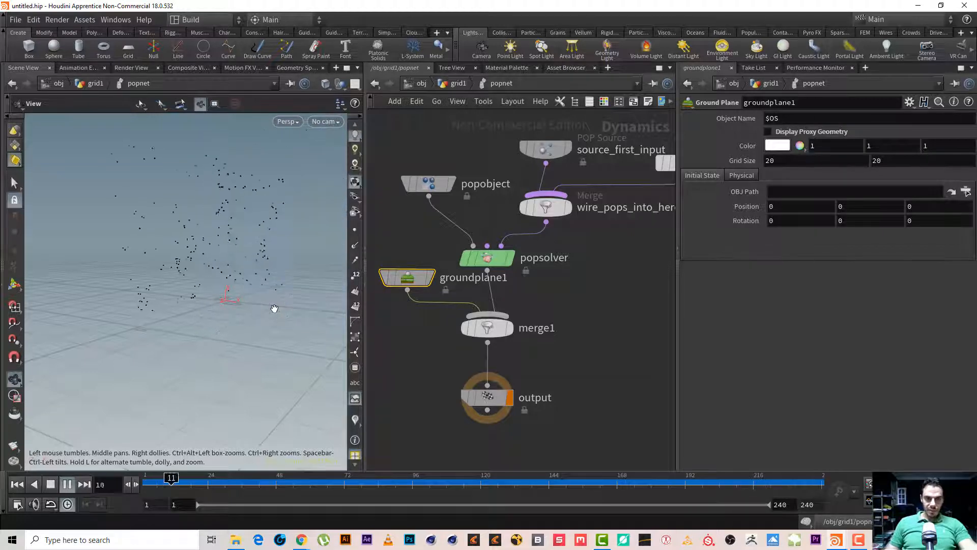
pyautogui.click(67, 484)
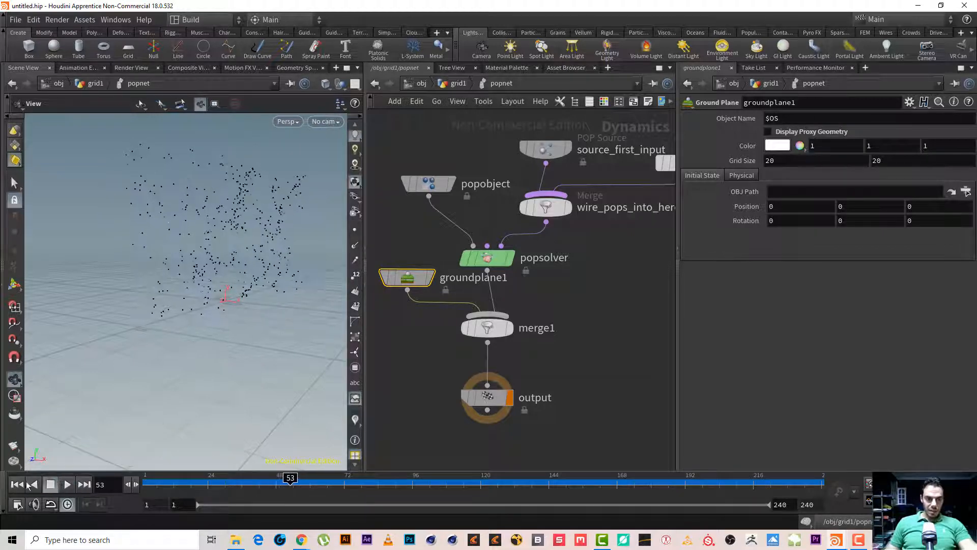
pyautogui.click(17, 484)
# Go back up to the grid1 network and set popnet's Object Merge object mask to pop*.
pyautogui.click(458, 83)
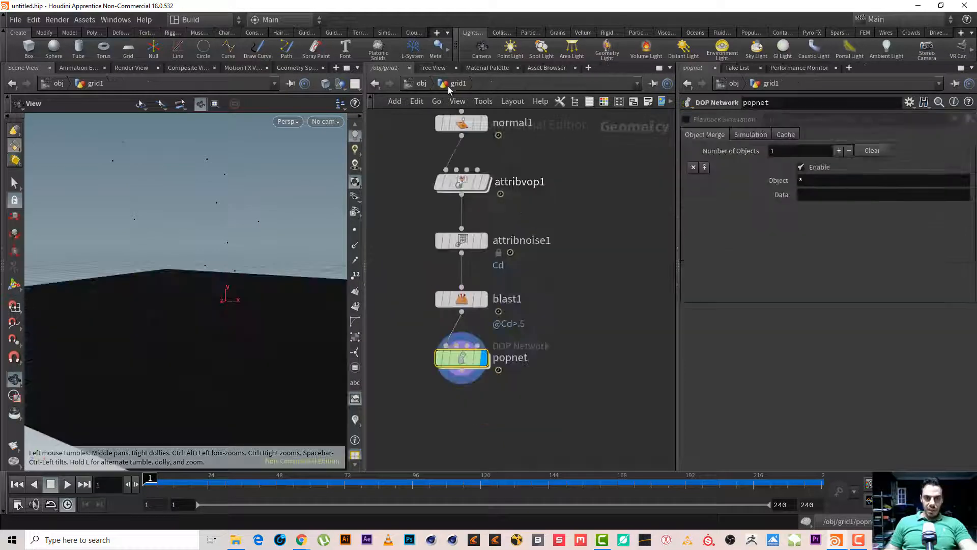
pyautogui.click(798, 181)
pyautogui.write('pop')
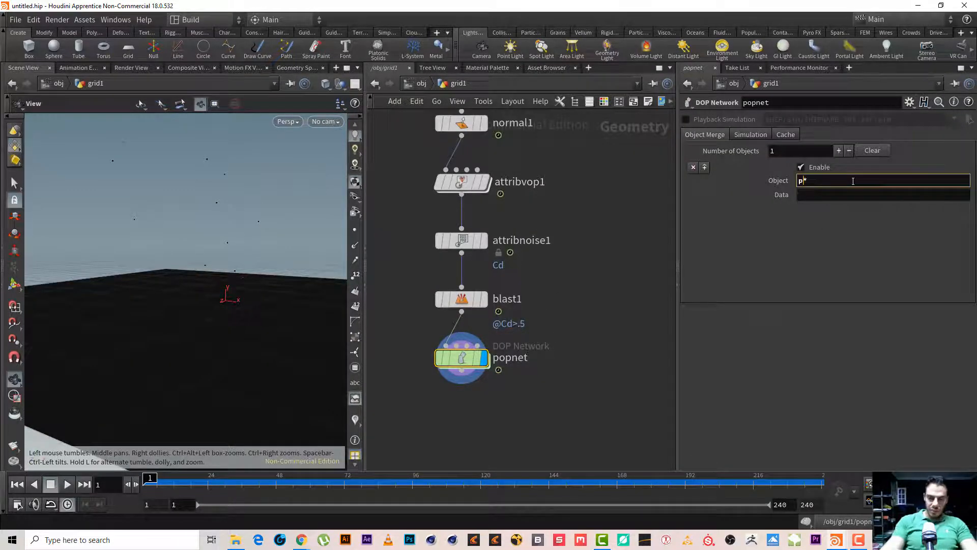
pyautogui.press('Return')
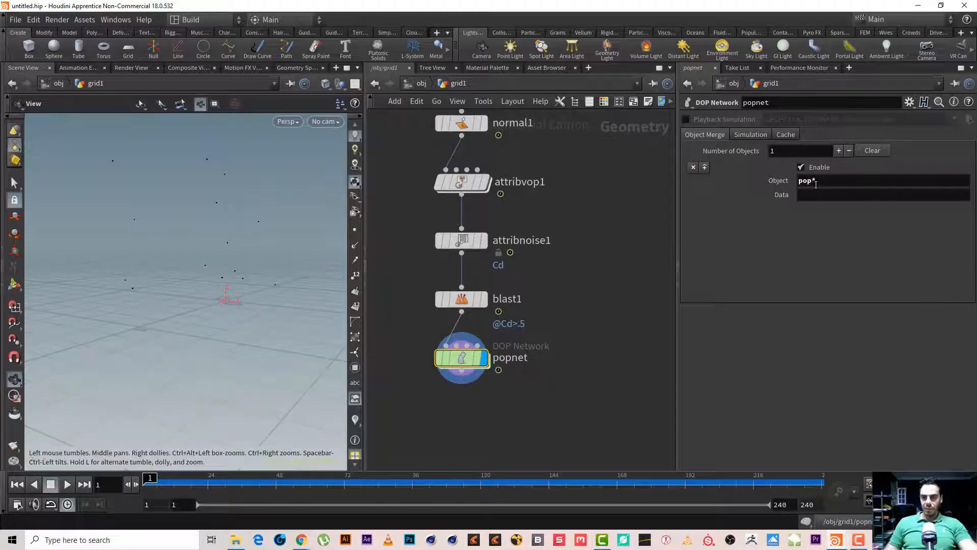
# Check the popobject node's name inside popnet, return to grid1, try the object mask * on popnet and undo it.
pyautogui.doubleClick(461, 358)
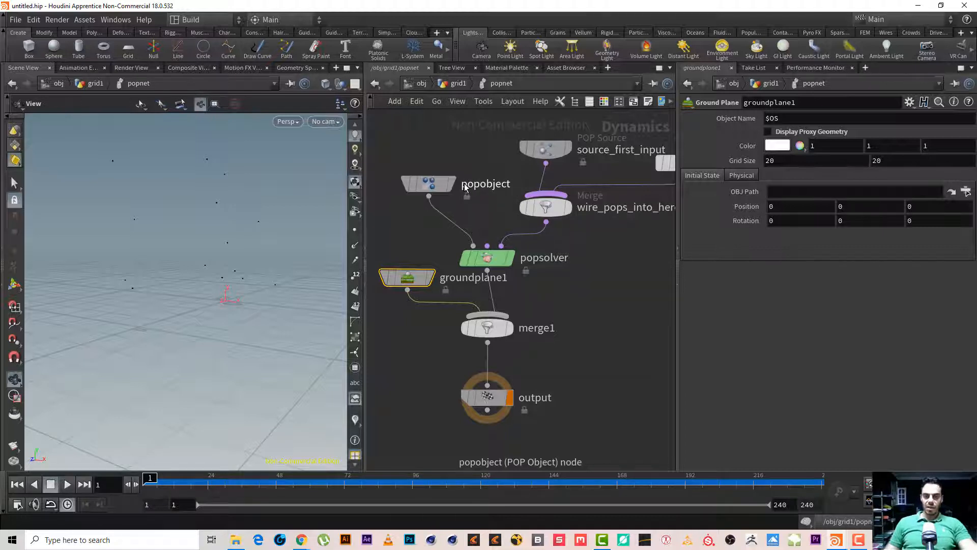
pyautogui.click(459, 83)
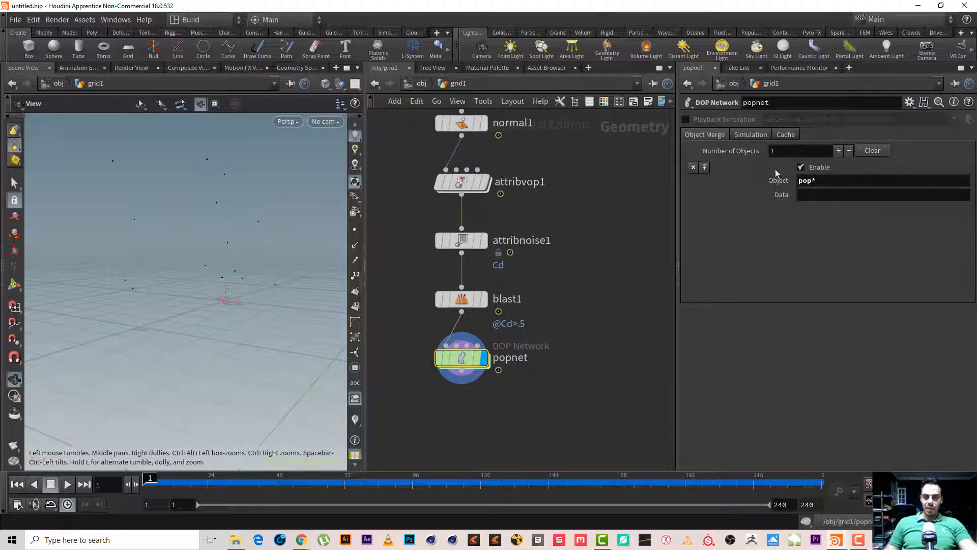
pyautogui.press('BackSpace')
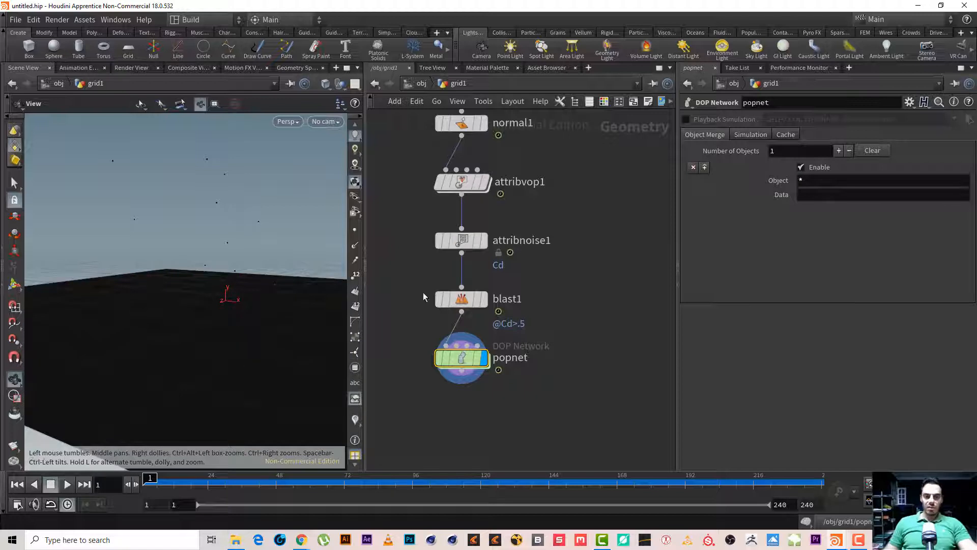
pyautogui.hotkey('ctrl', 'z')
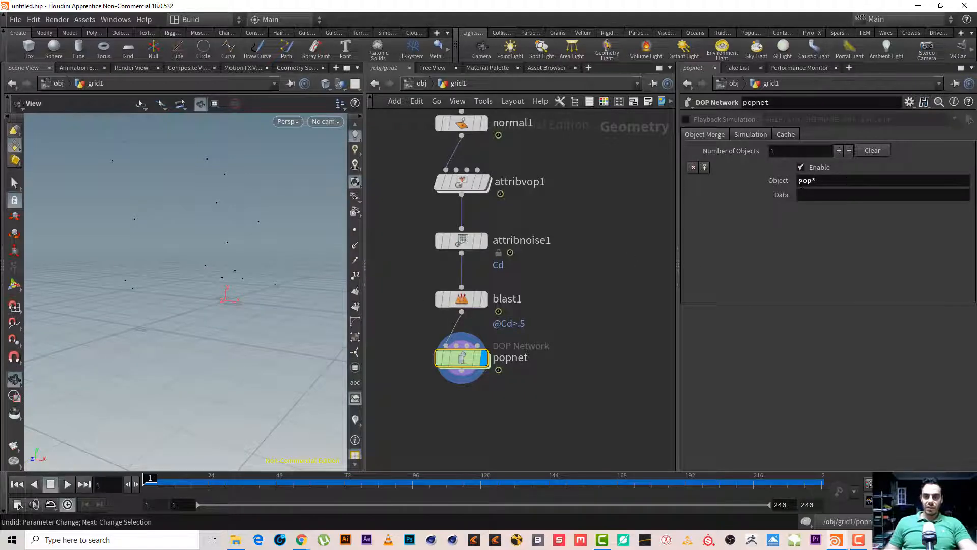
pyautogui.moveTo(532, 420); pyautogui.dragTo(563, 397, button='middle')
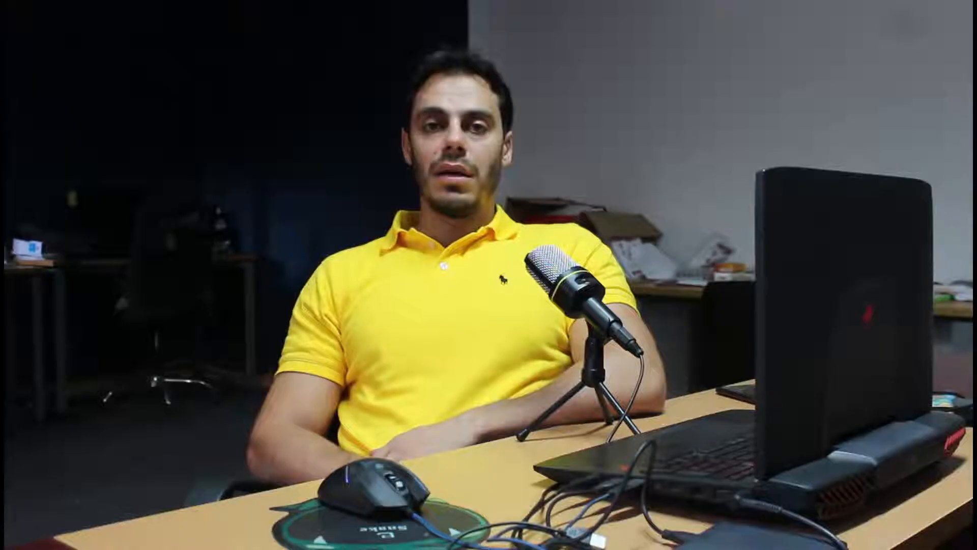